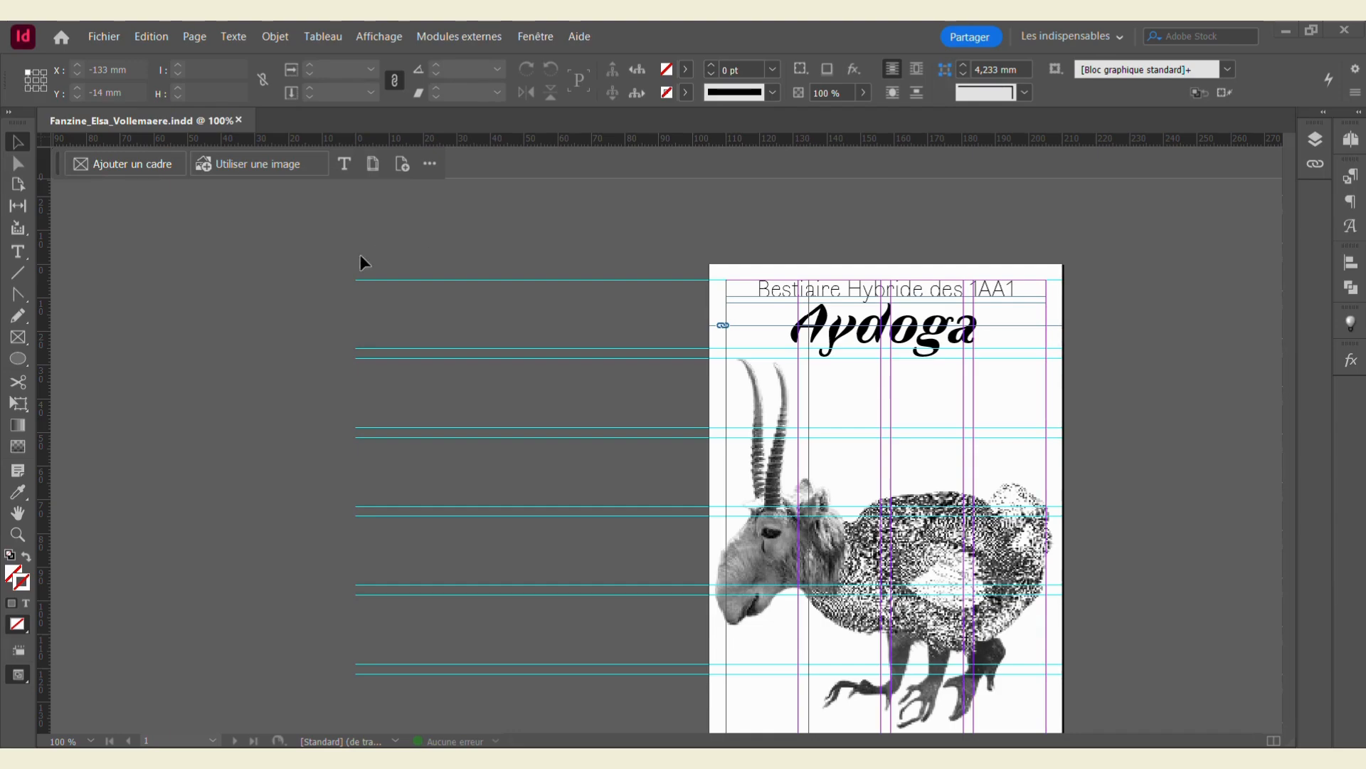
Step: Start packaging the fanzine with Fichier > Assemblage and continue past the summary
scroll(305, 279, down, 1)
scroll(304, 279, down, 1)
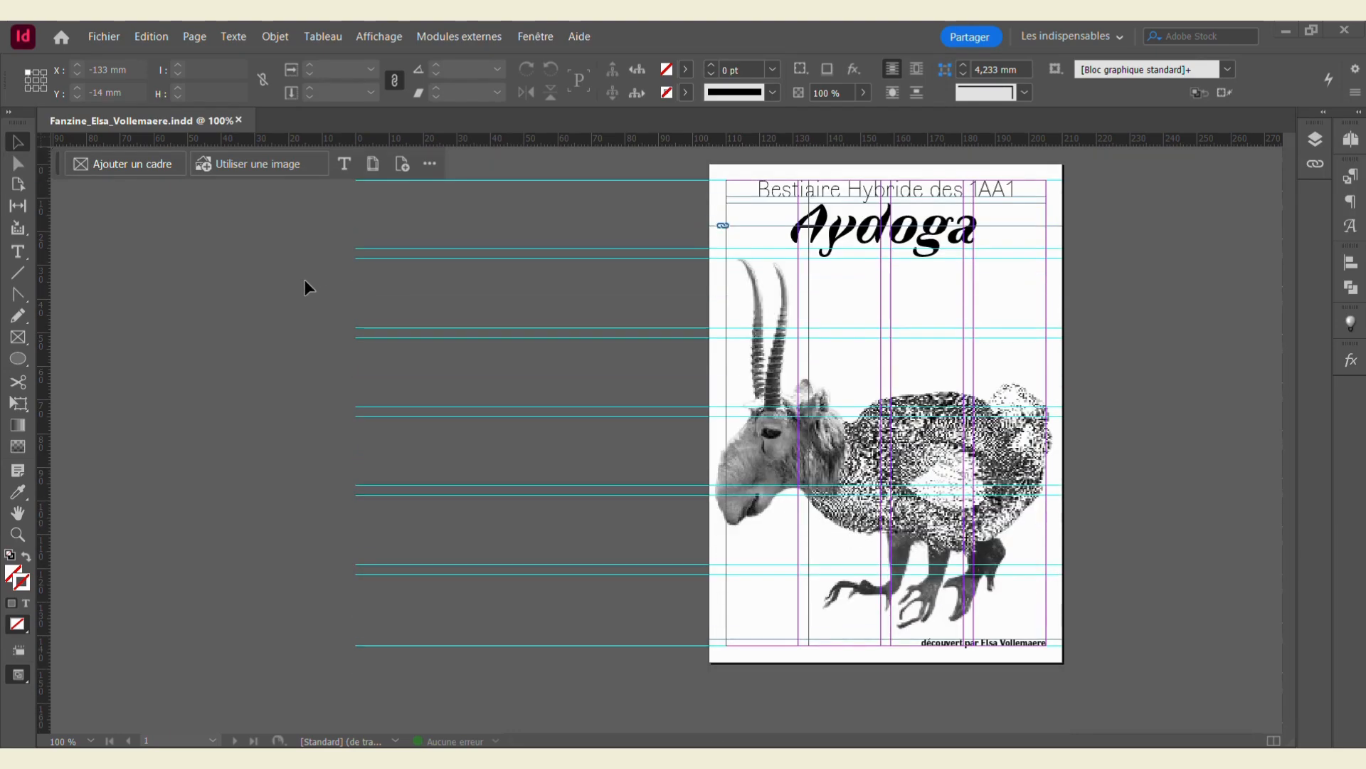
scroll(305, 279, down, 7)
scroll(305, 279, down, 10)
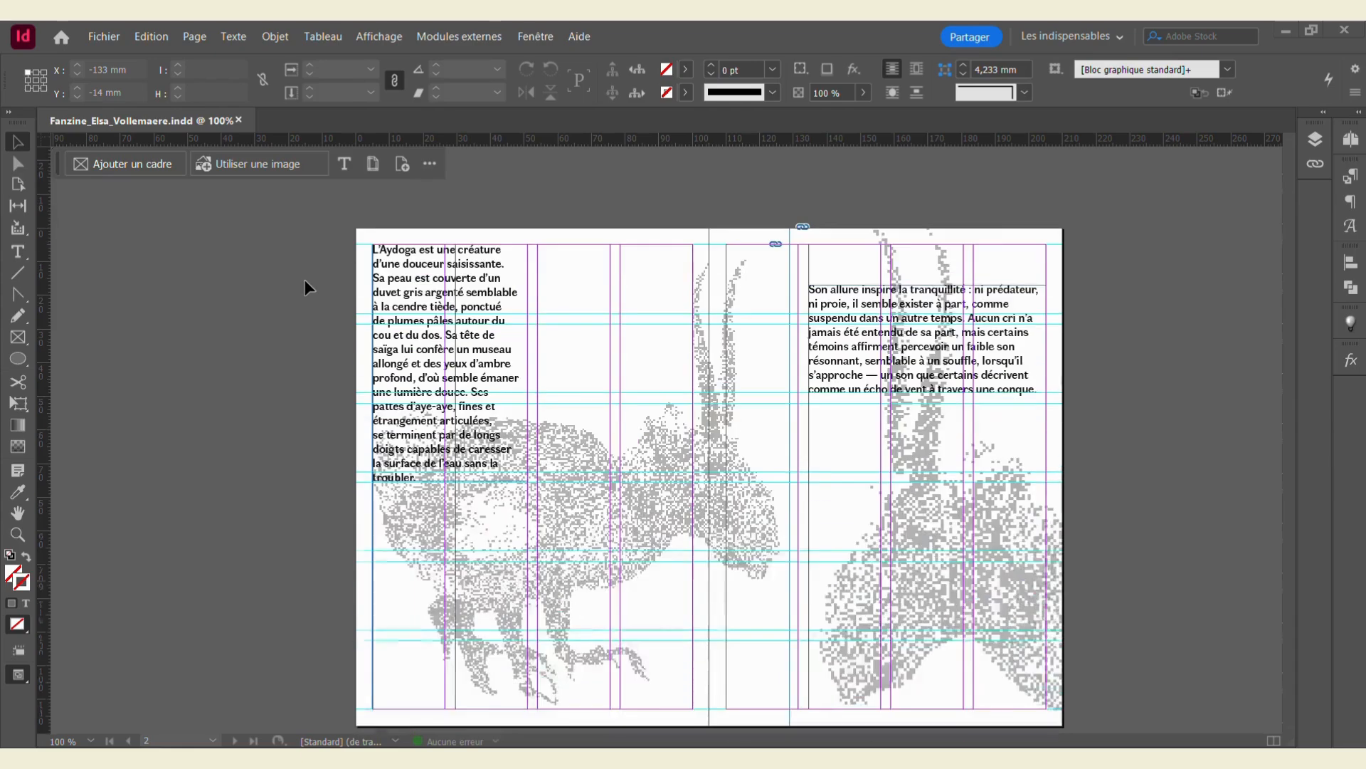
scroll(304, 280, down, 15)
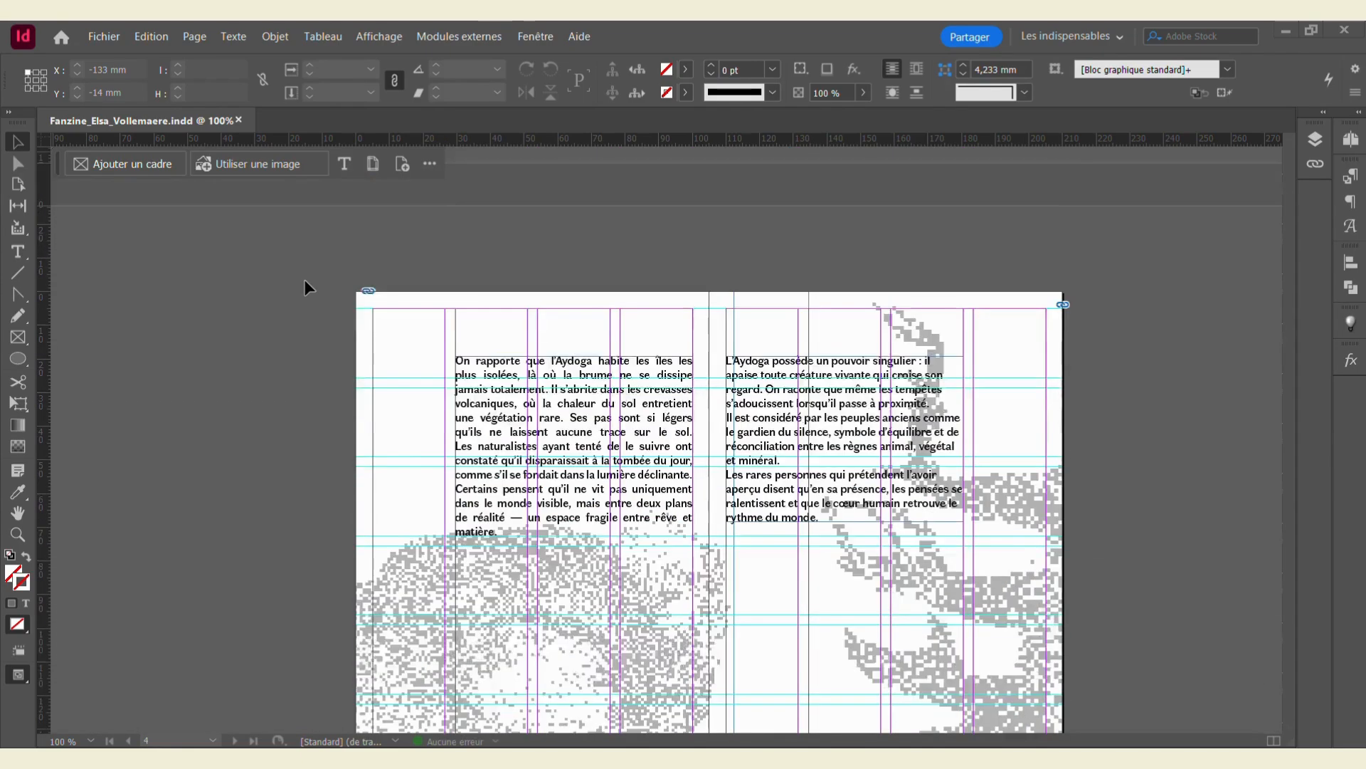
scroll(305, 279, down, 20)
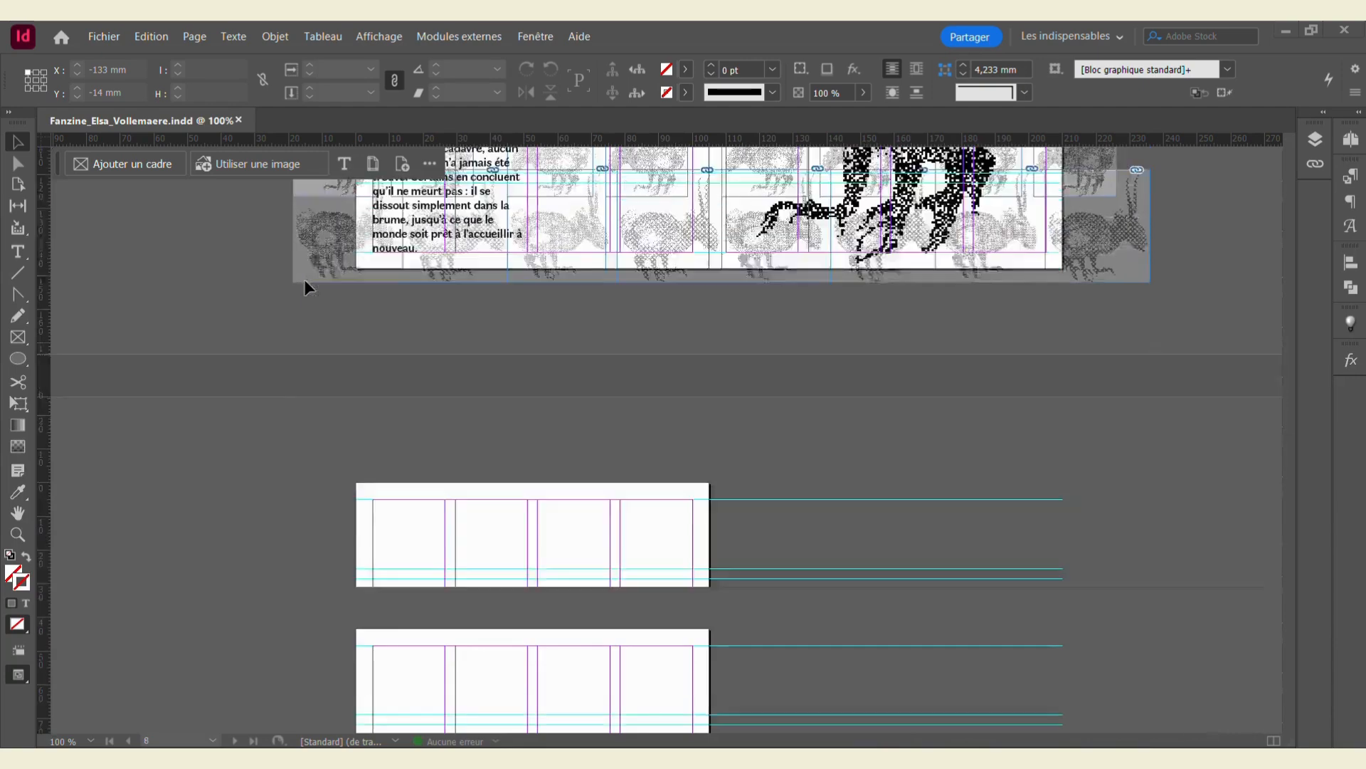
click(104, 37)
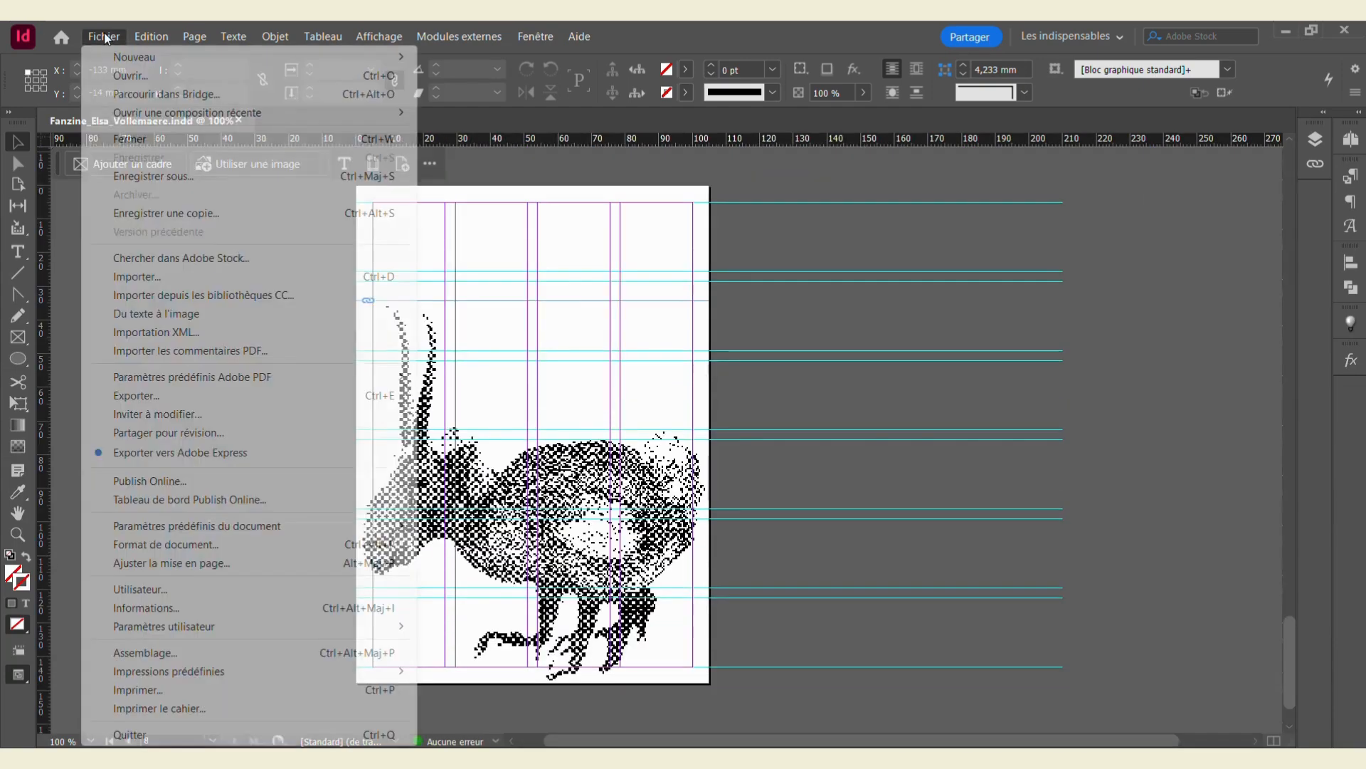
click(203, 651)
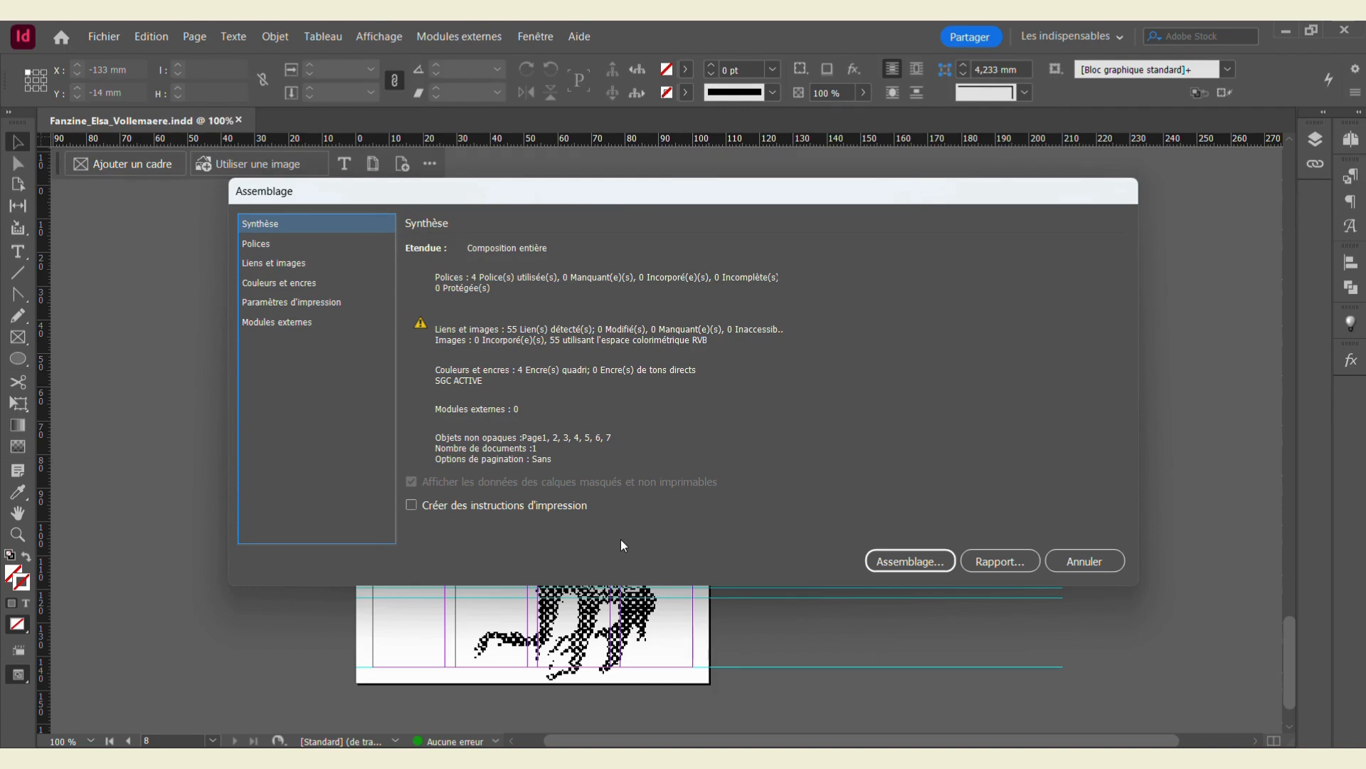
click(910, 561)
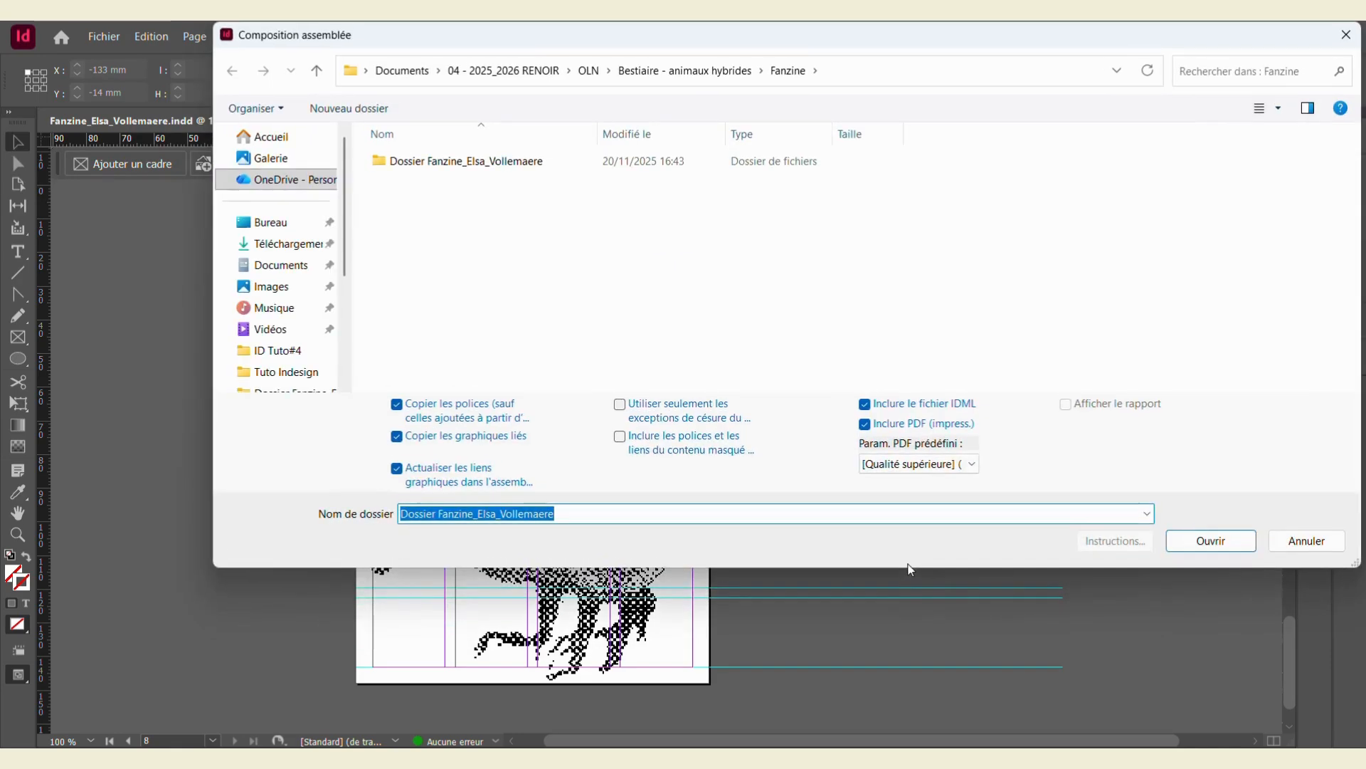
Step: Name the package folder FanzineA6, create it, and accept the font licence notice
click(474, 513)
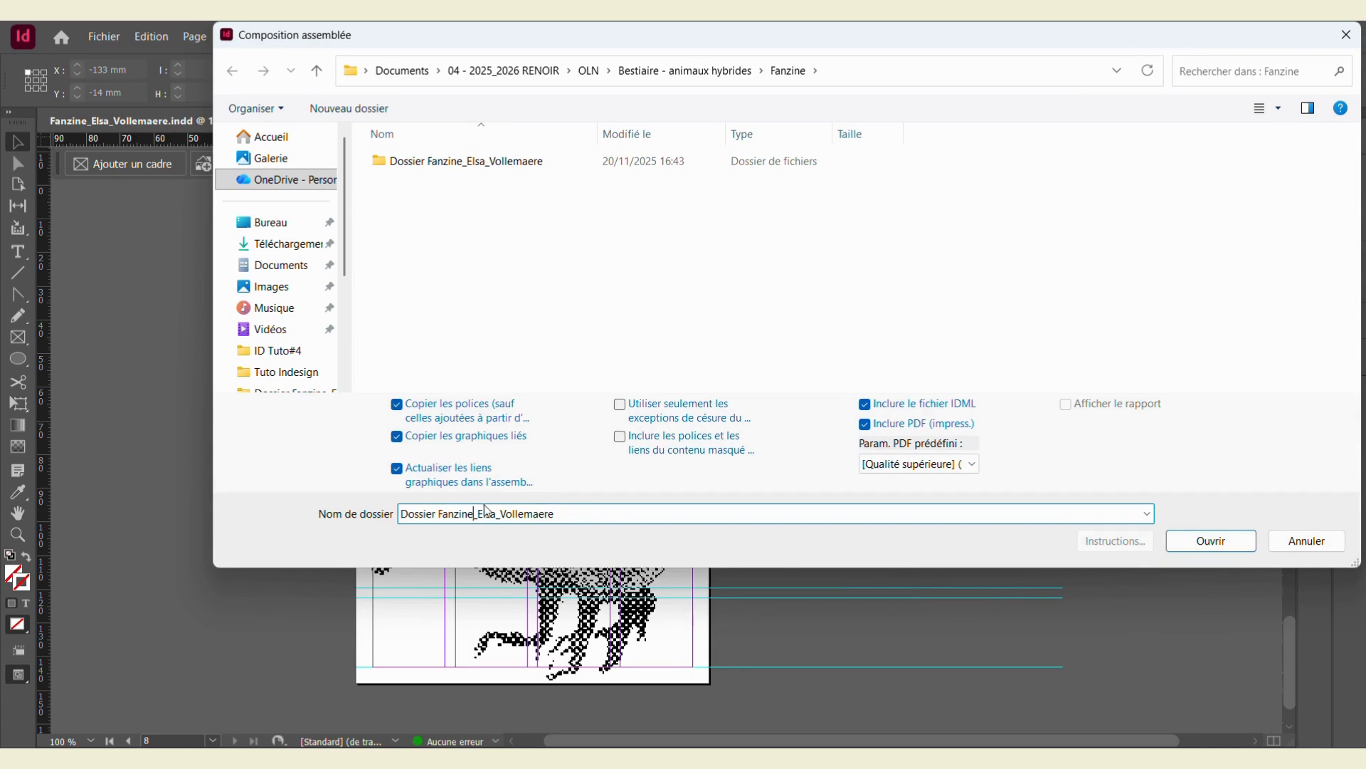
text(A6)
click(1209, 541)
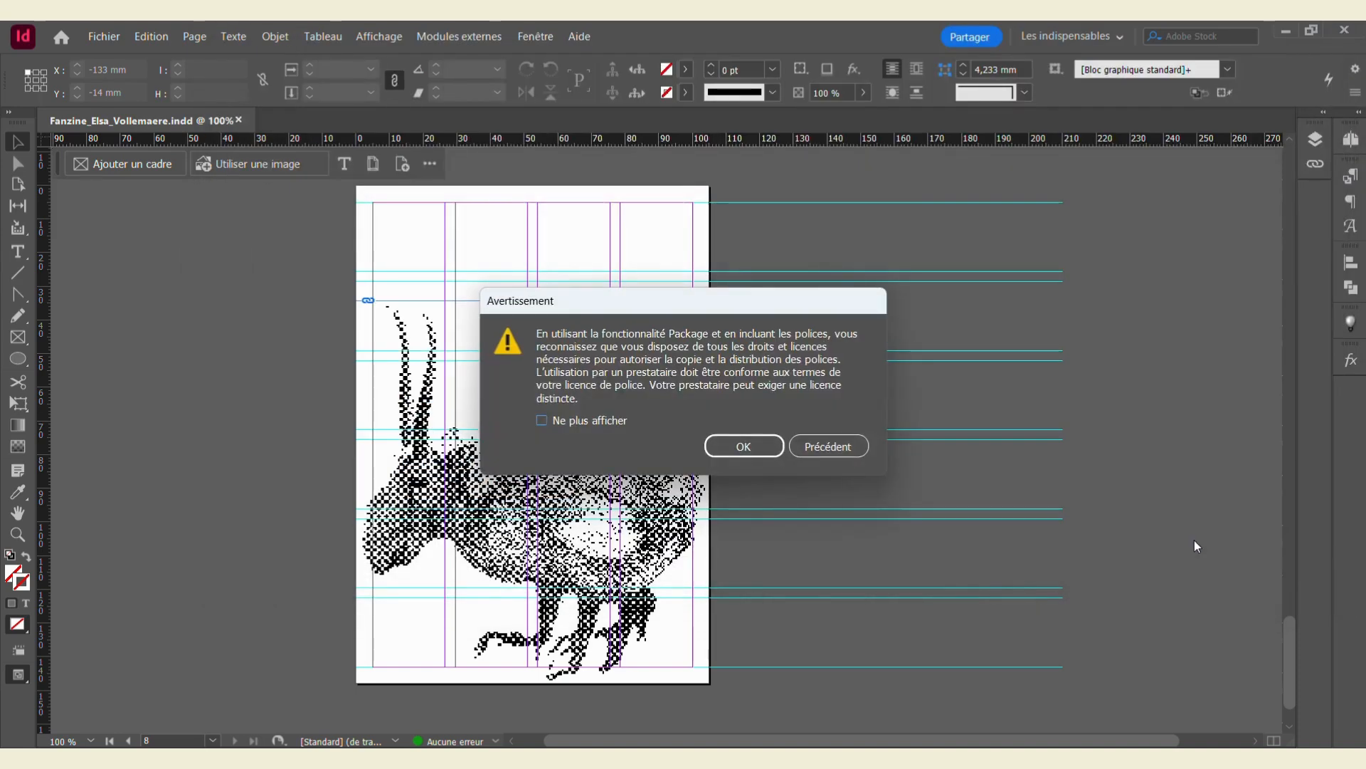
click(743, 451)
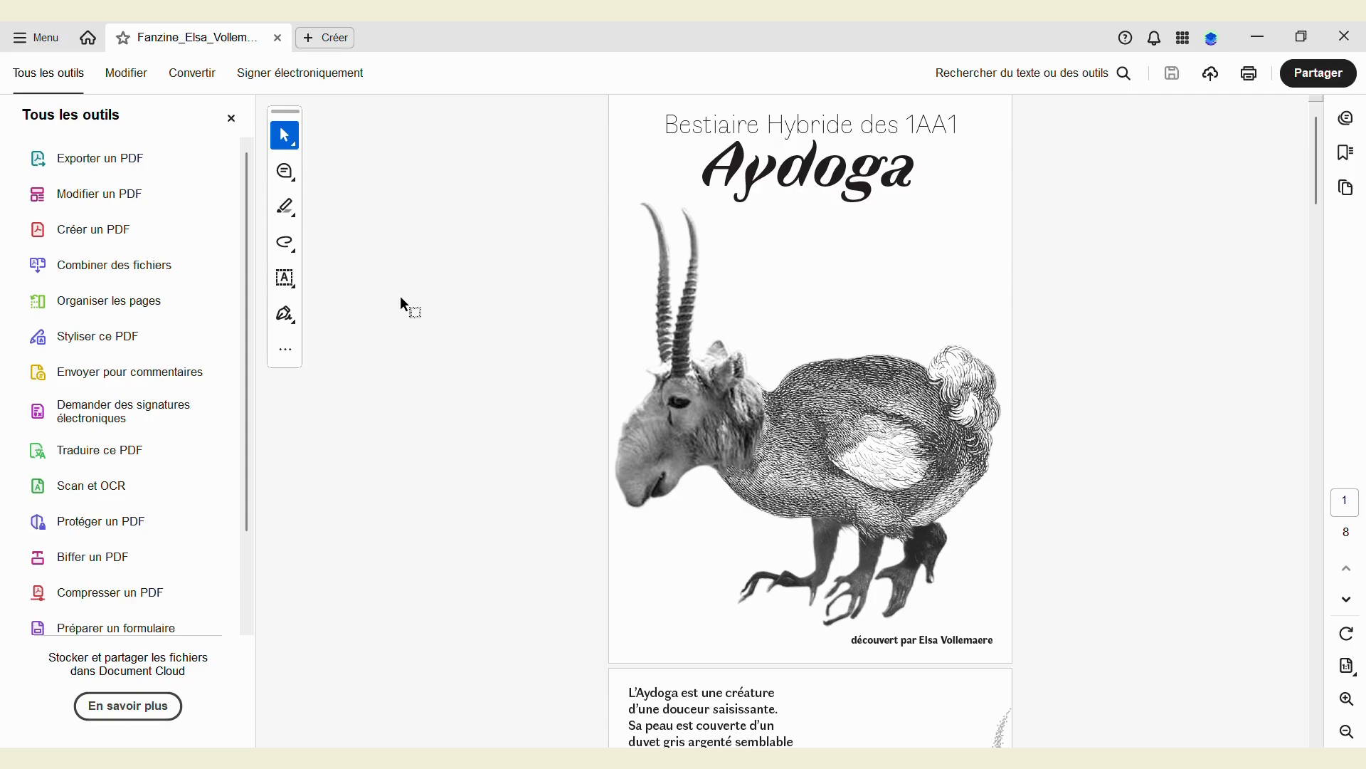
Step: Scroll the packaged PDF in Acrobat from page 1 to page 8, then return to InDesign
scroll(443, 297, down, 6)
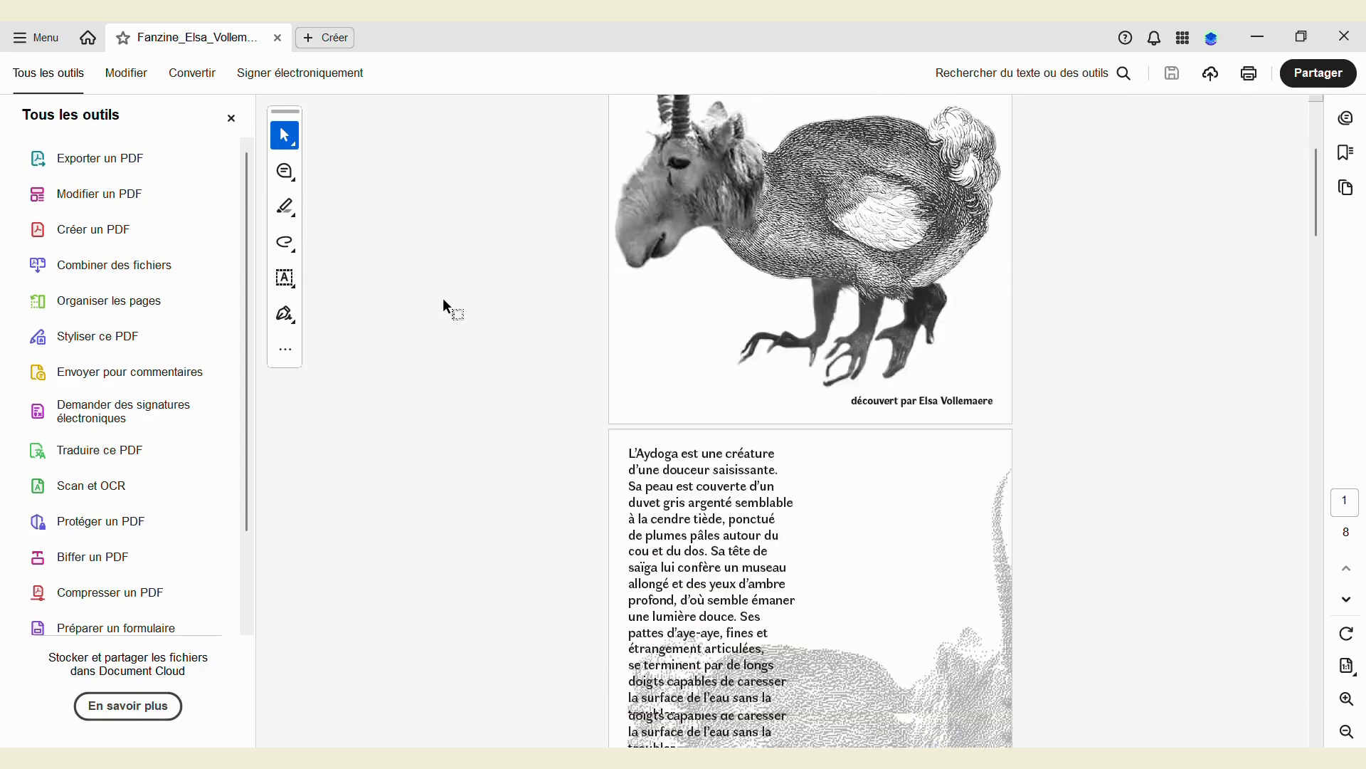
scroll(444, 302, down, 10)
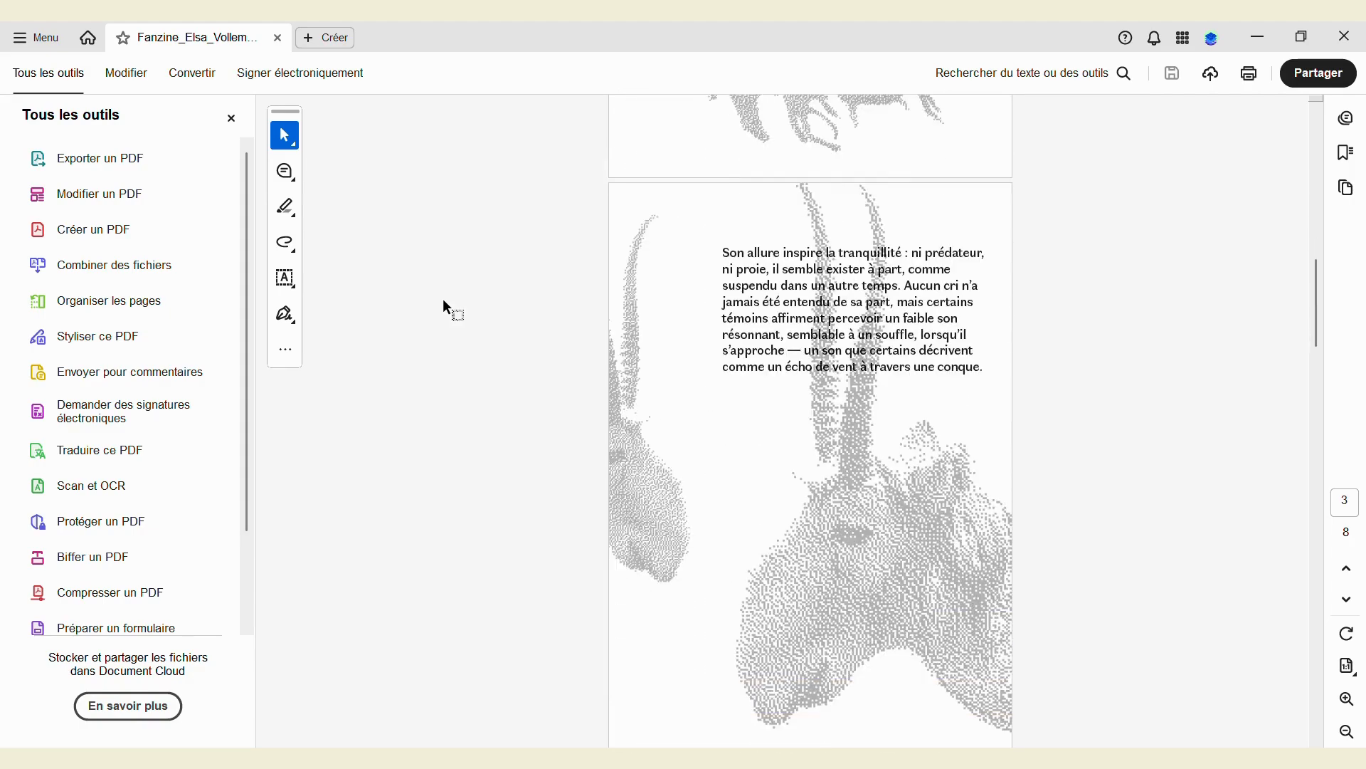
scroll(443, 304, down, 10)
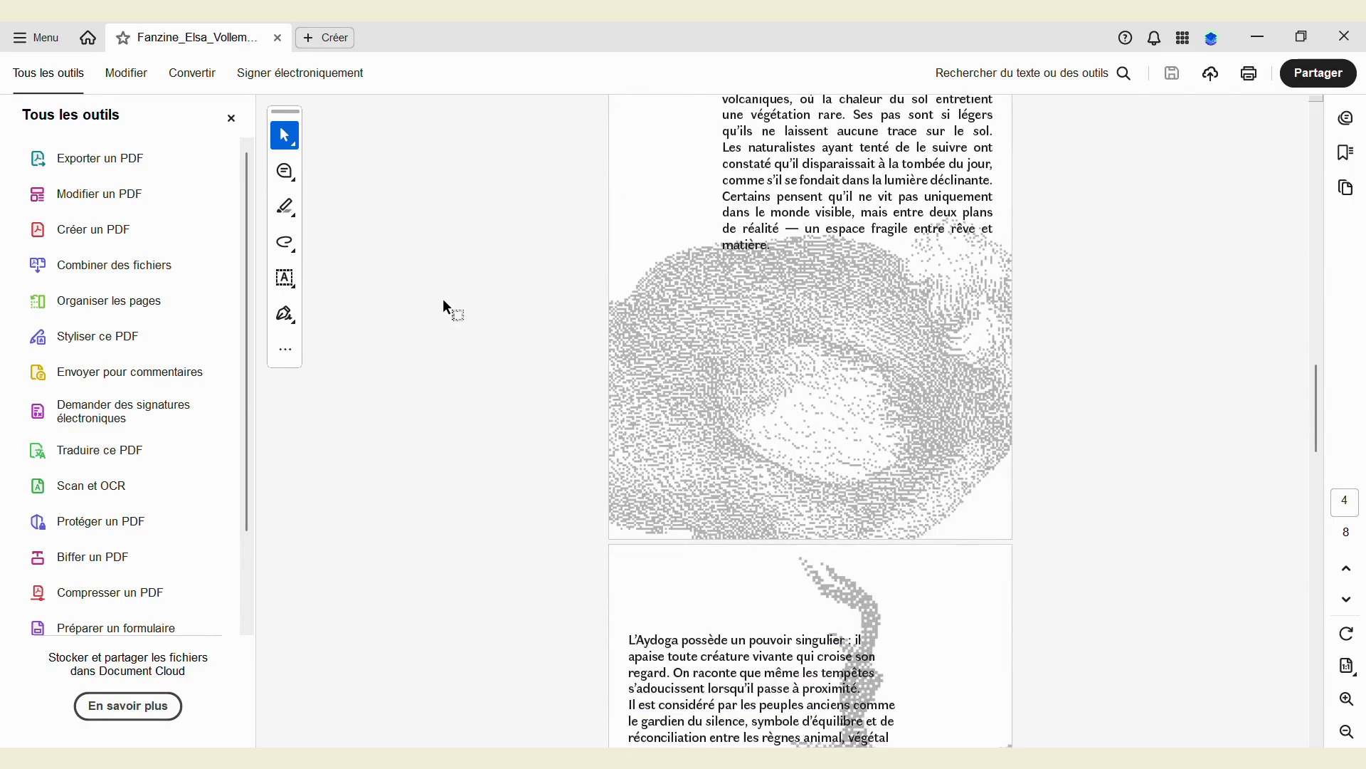
scroll(443, 302, down, 10)
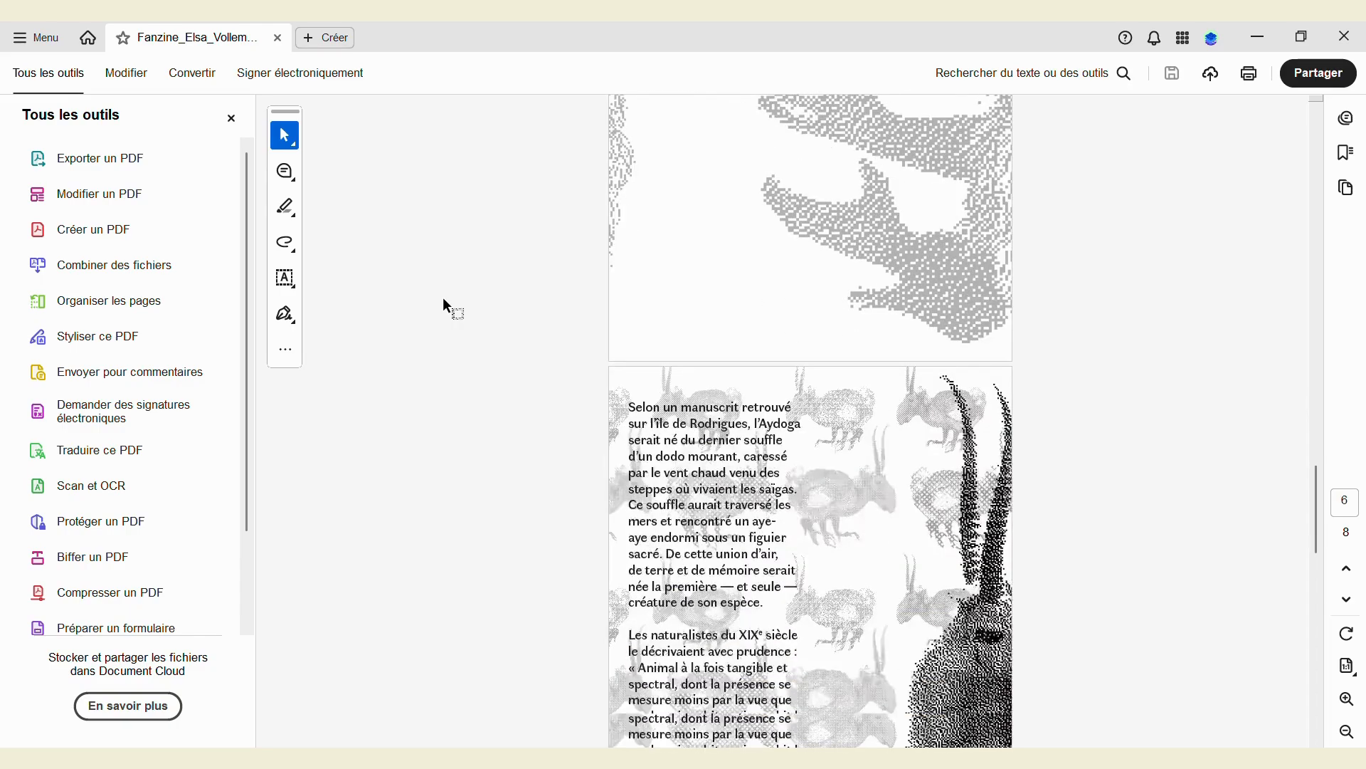
scroll(446, 307, down, 10)
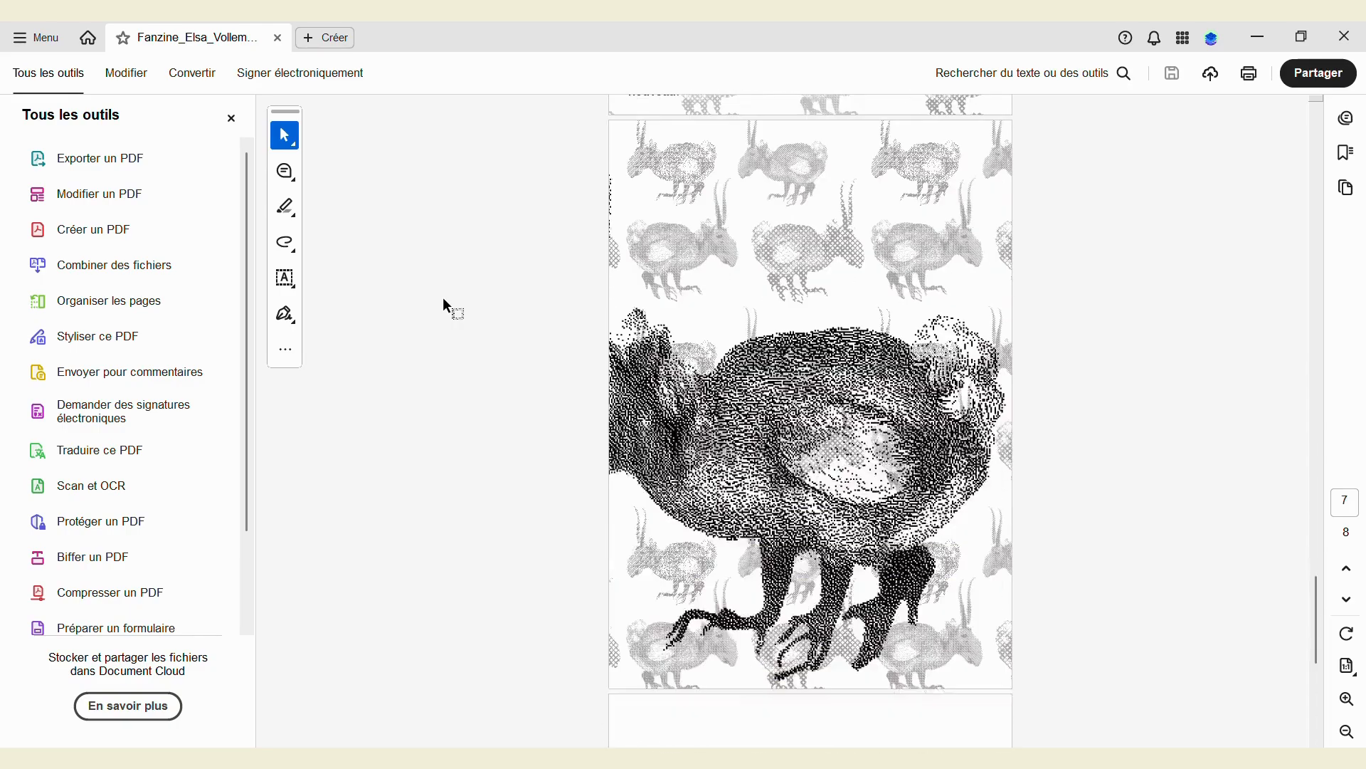
scroll(446, 307, down, 5)
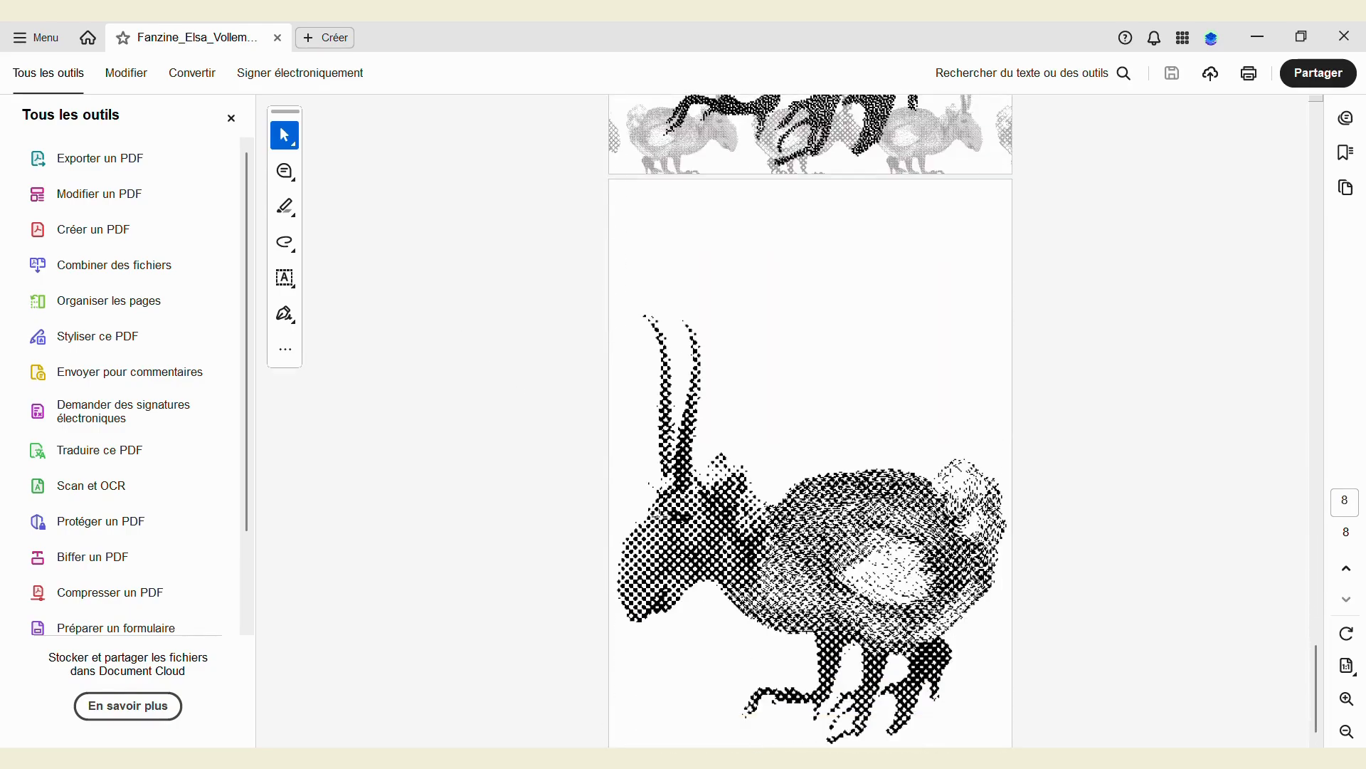
key(alt+Tab)
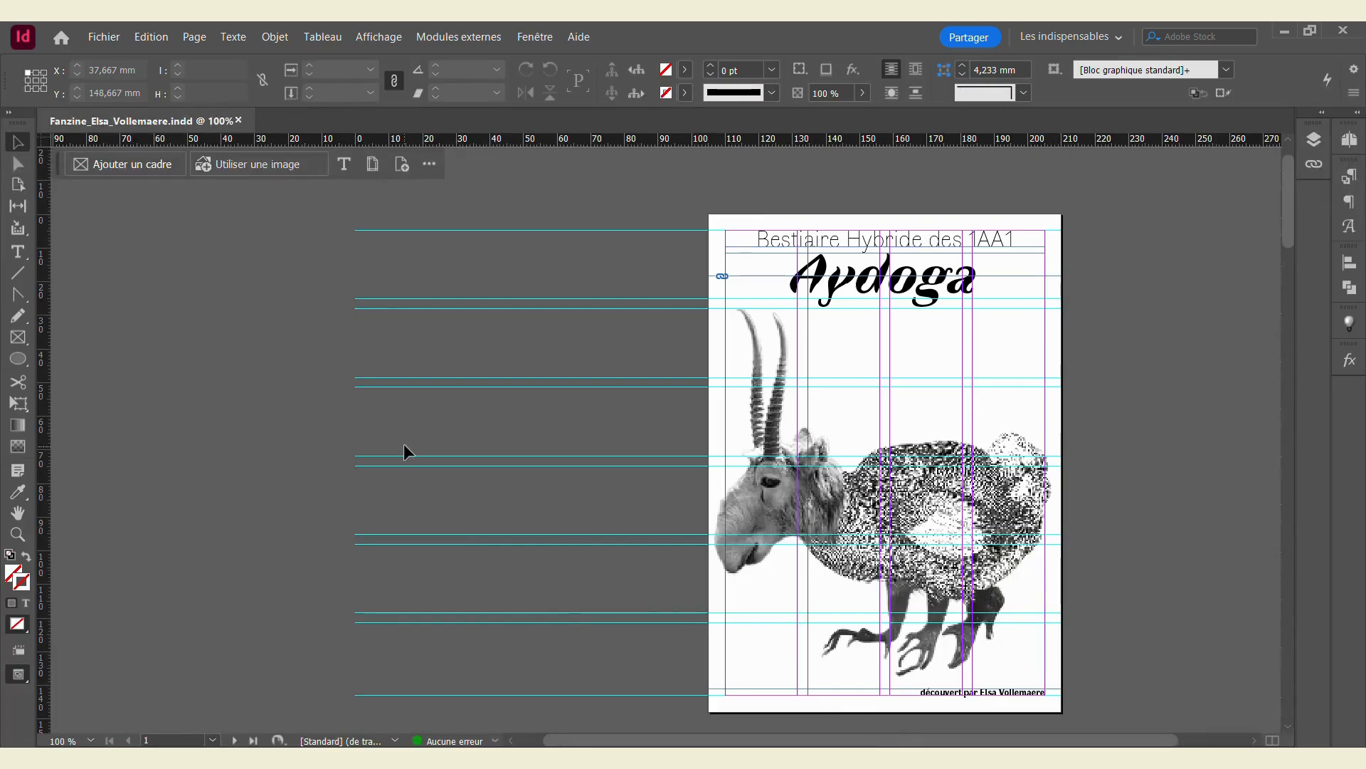
Step: Export the fanzine with '-_planches' added to the file name, saved in OLN > Bestiaire - animaux hybrides > Fanzine
click(104, 36)
click(168, 394)
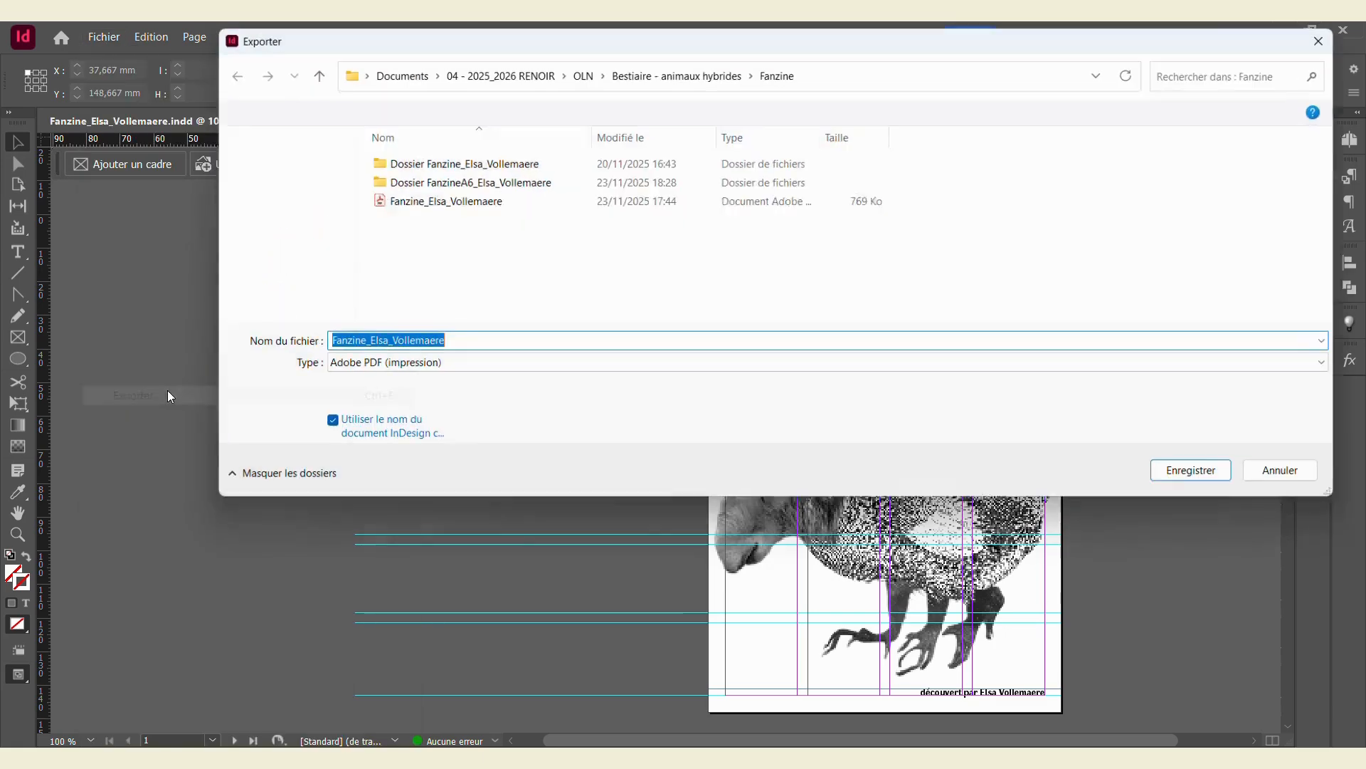
click(364, 343)
text(-)
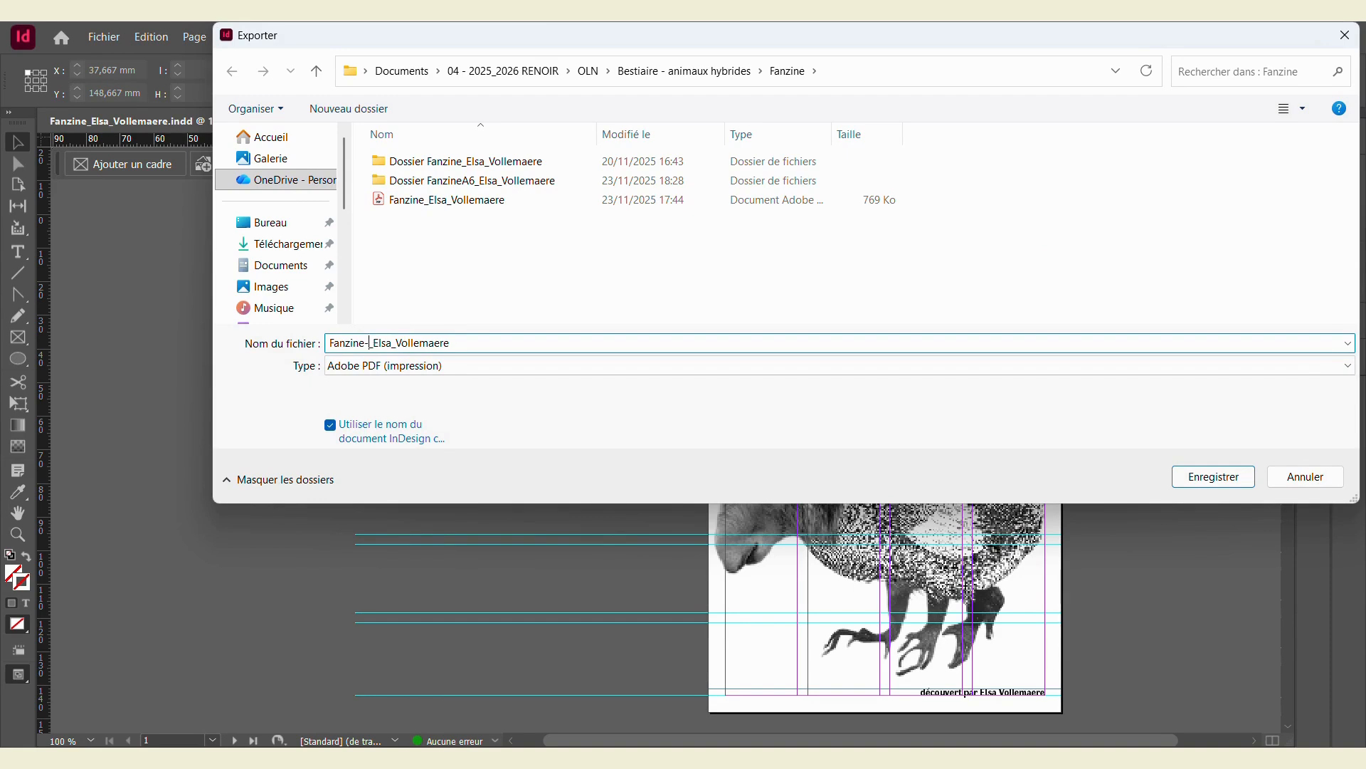
text(_planches)
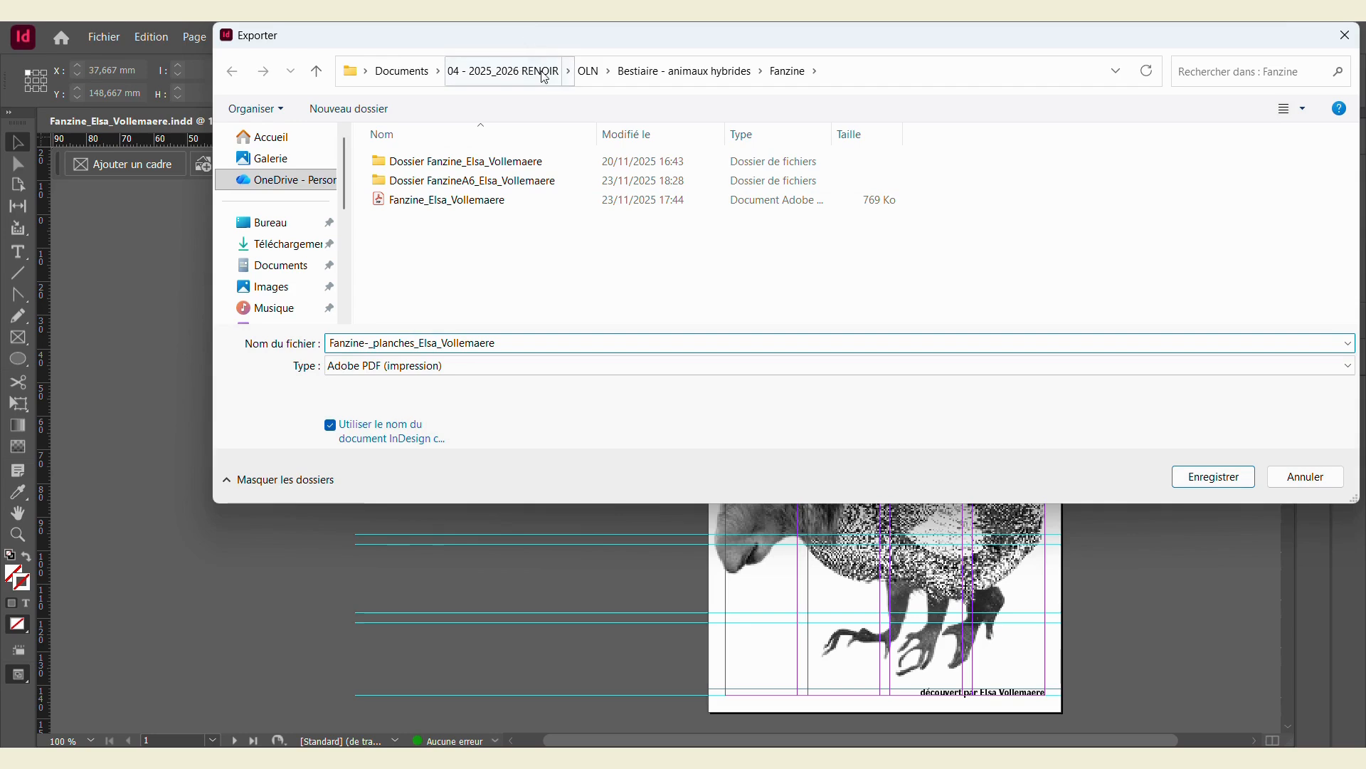
click(498, 72)
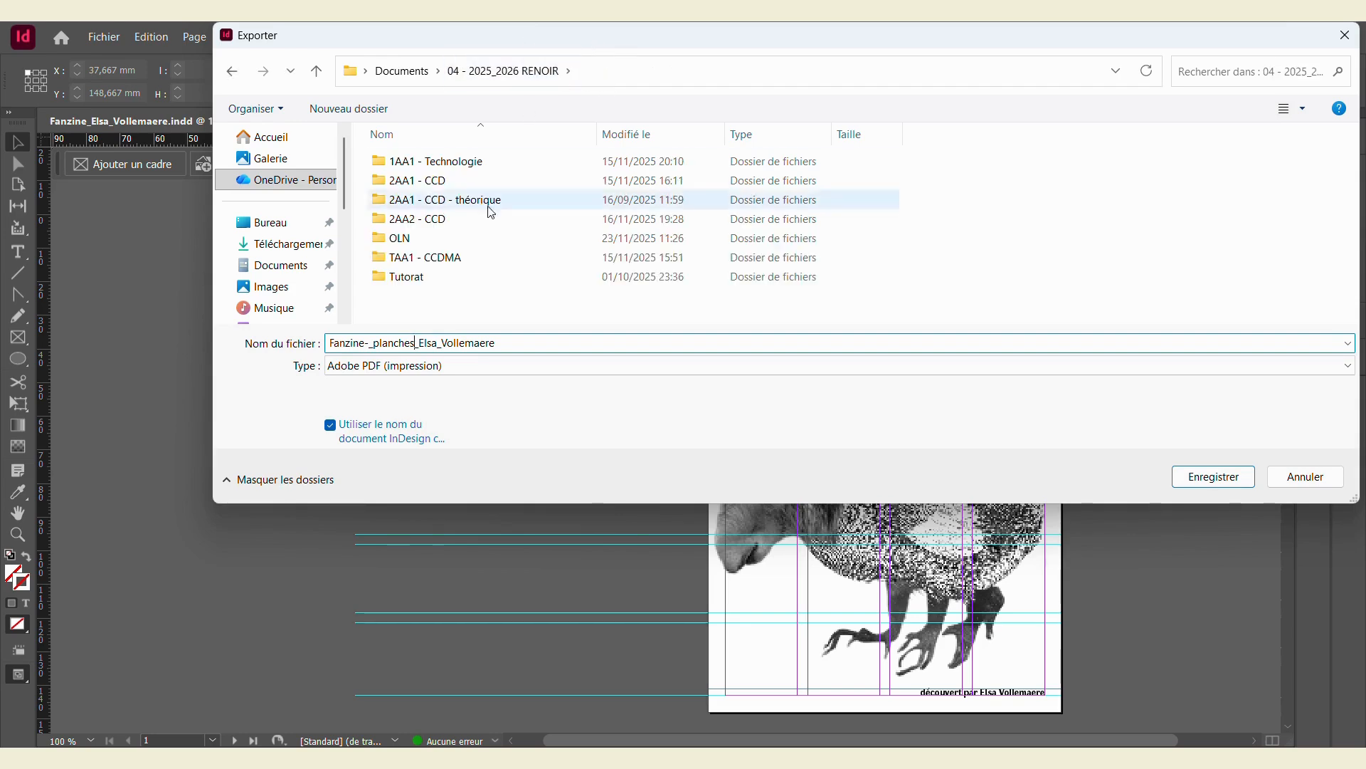
click(417, 240)
double_click(418, 240)
double_click(442, 181)
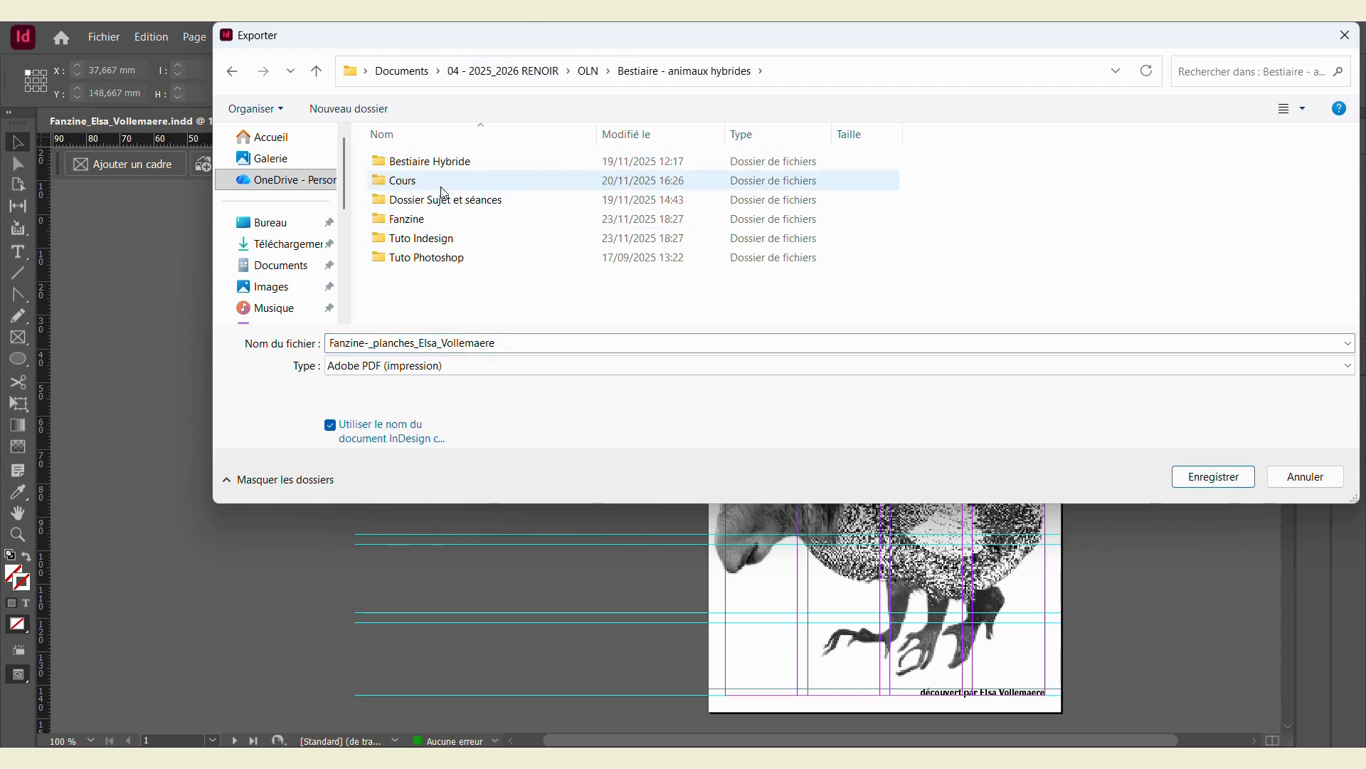
click(437, 222)
double_click(437, 225)
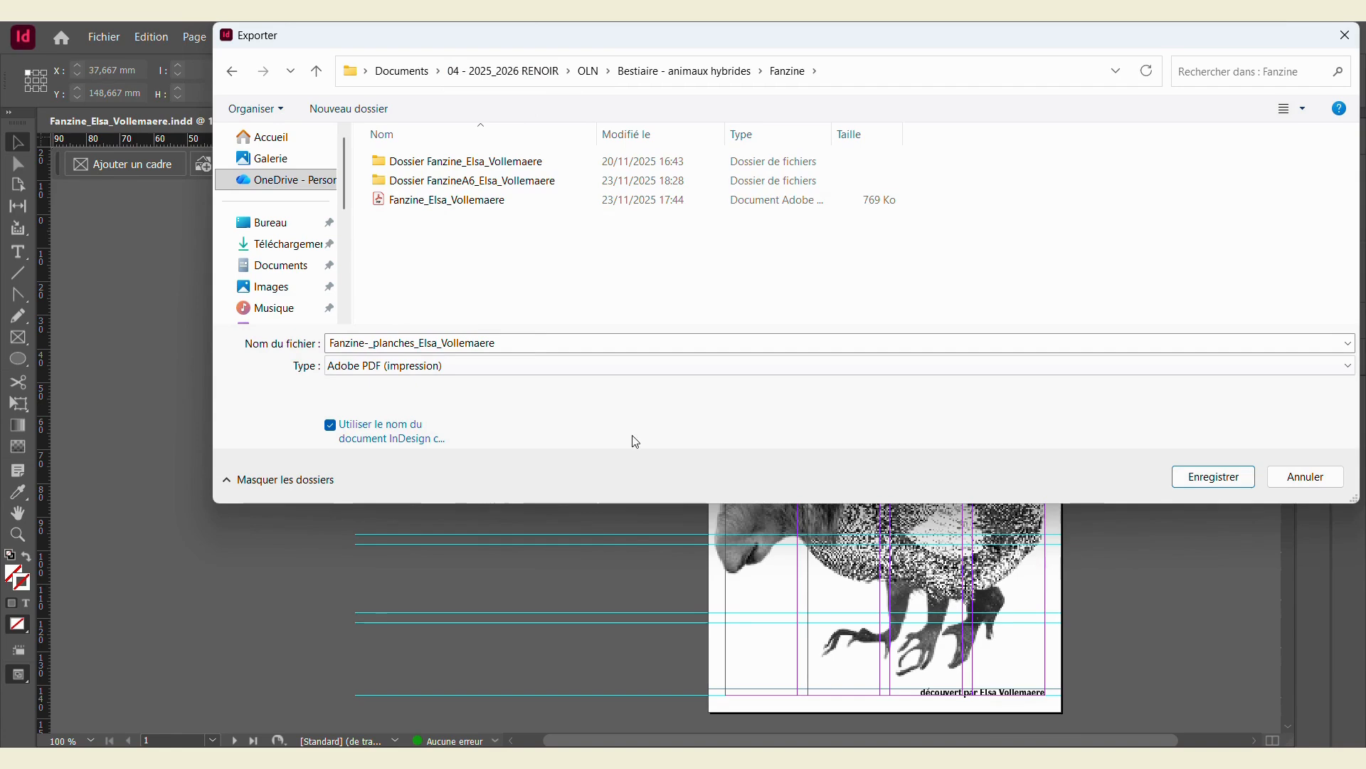
click(1214, 477)
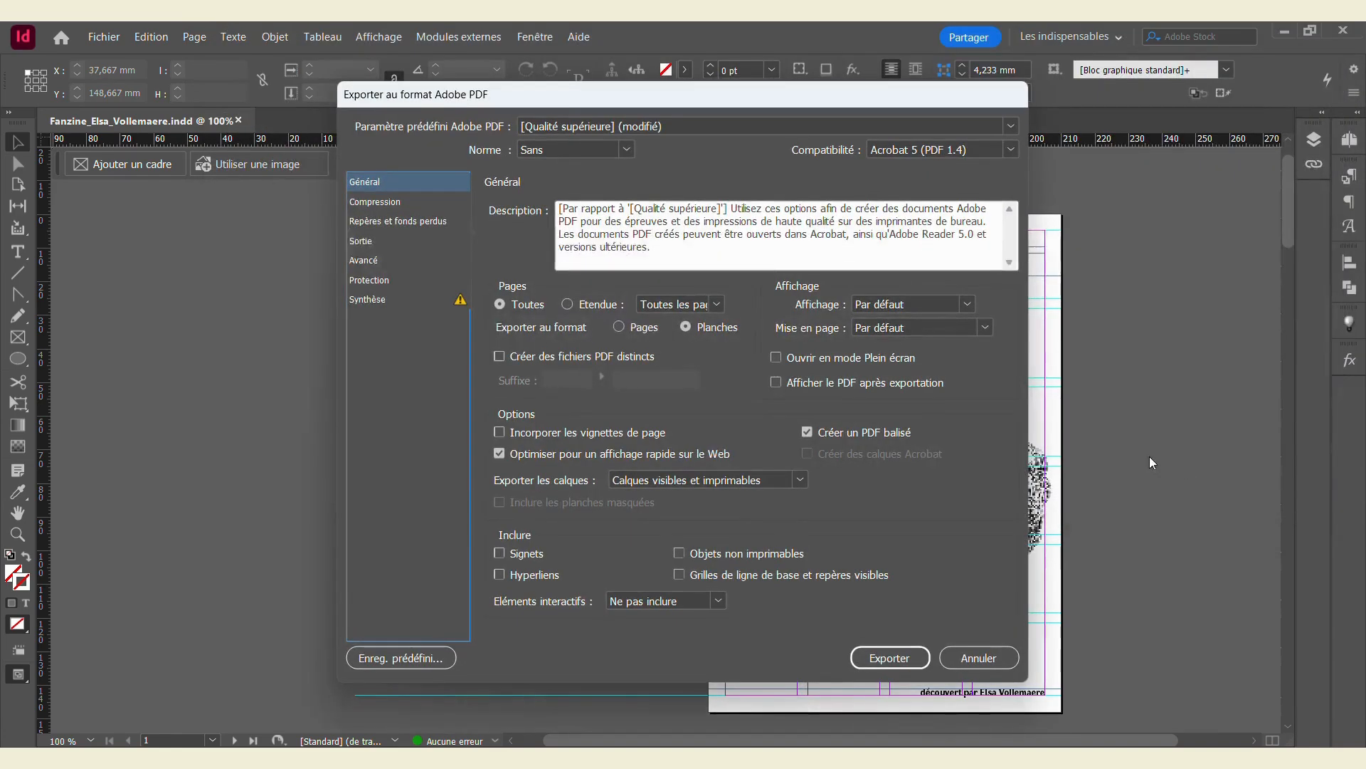
Step: Keep Planches (spreads) selected and export the print PDF
click(622, 327)
click(686, 327)
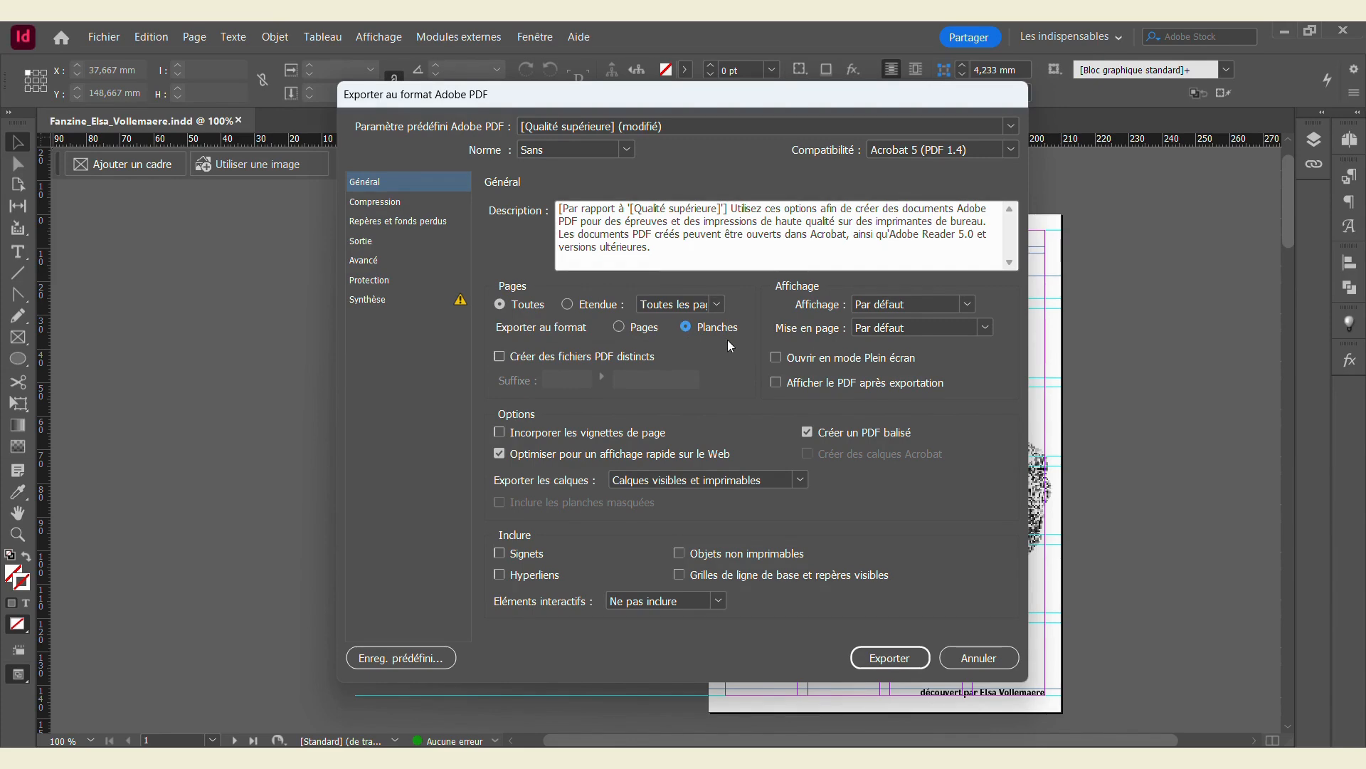
click(917, 657)
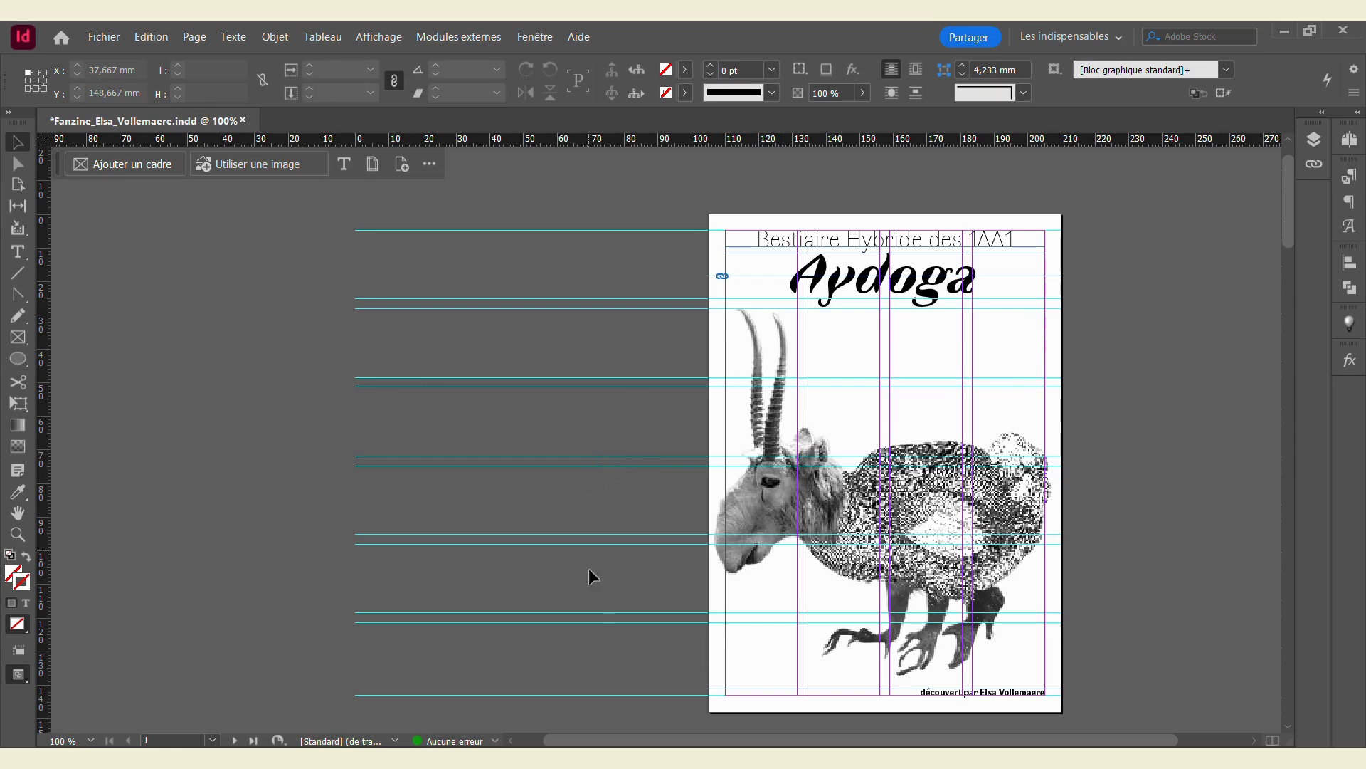
mouse_move(685, 757)
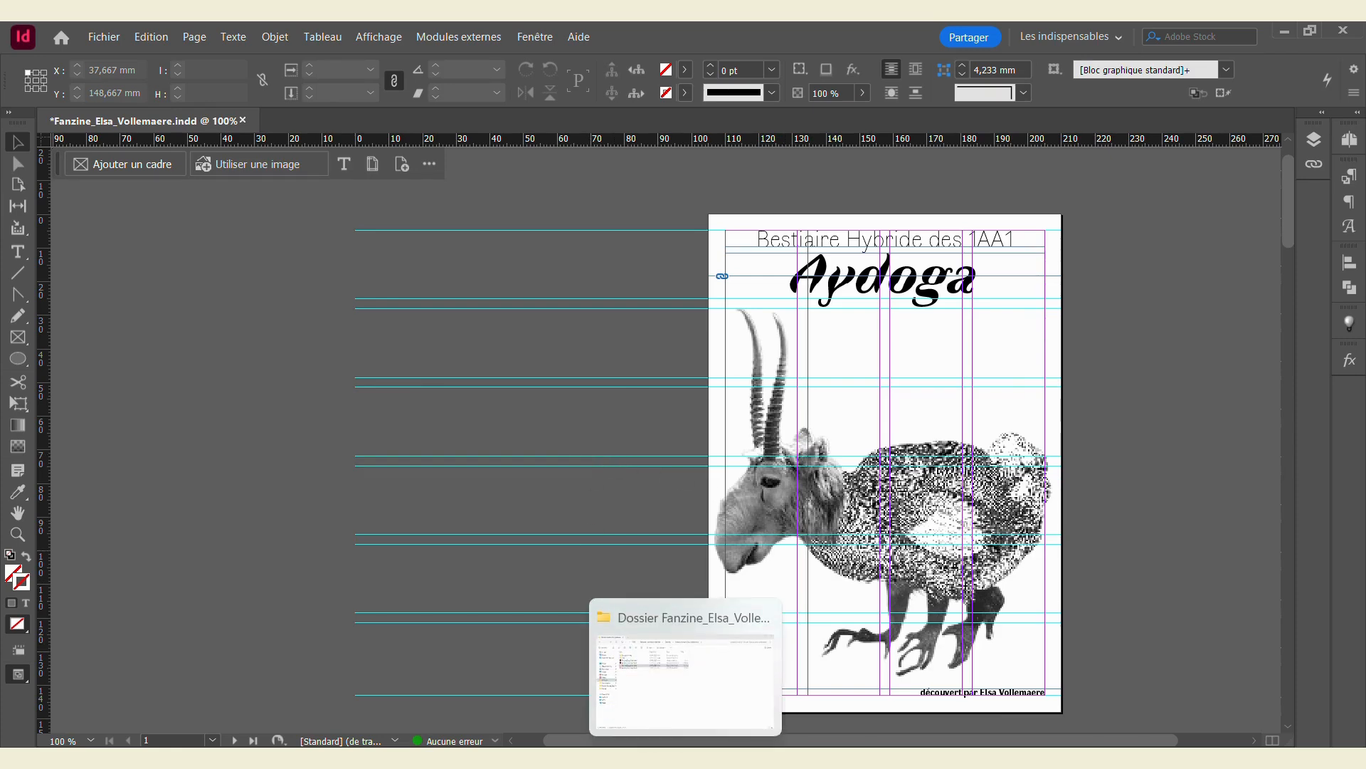
scroll(417, 372, down, 3)
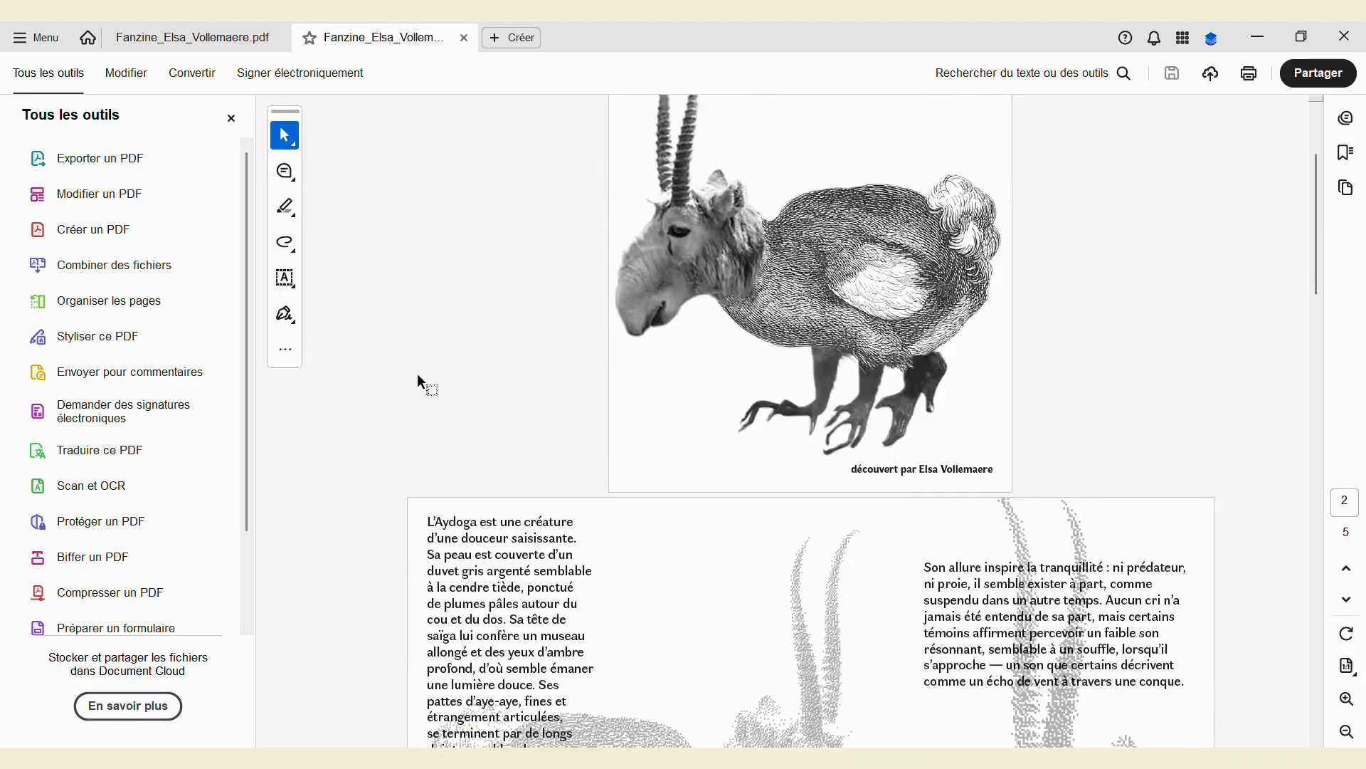
scroll(345, 394, down, 10)
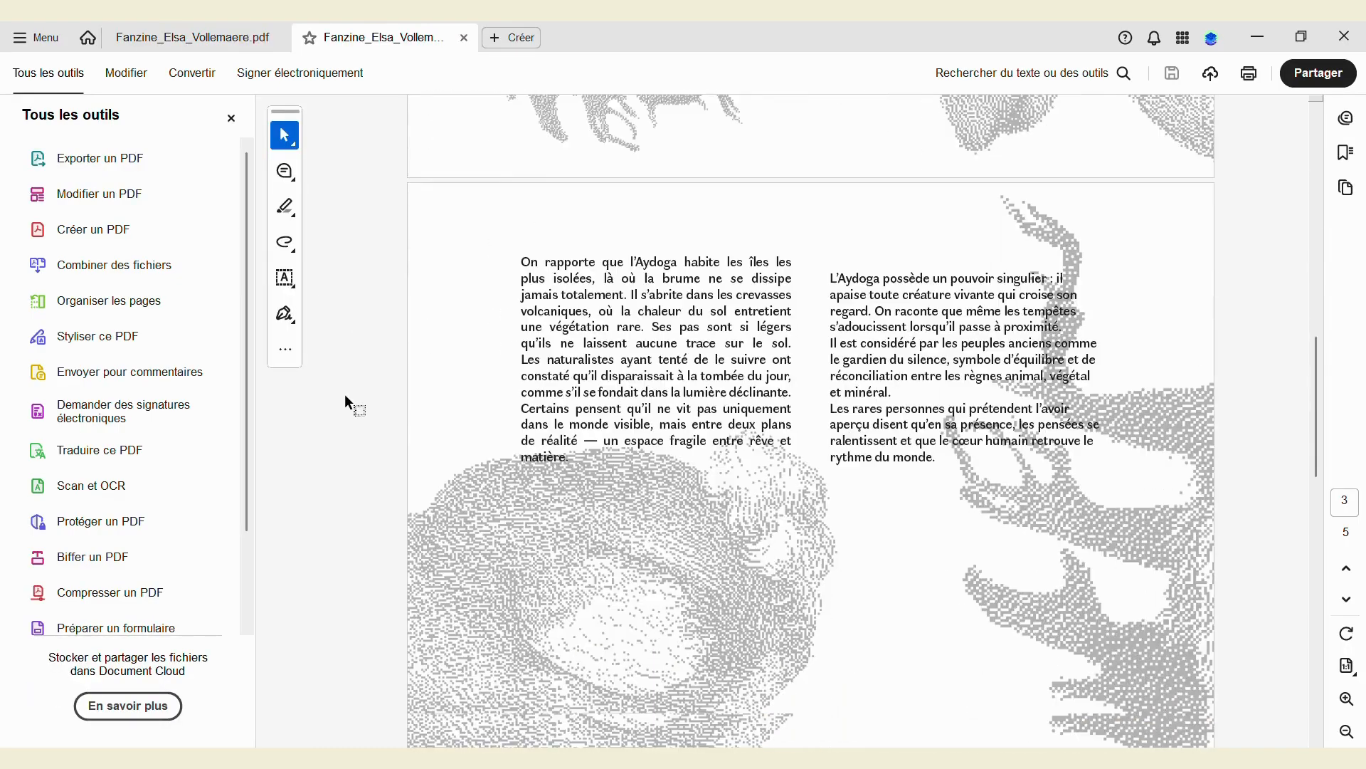
scroll(345, 394, down, 10)
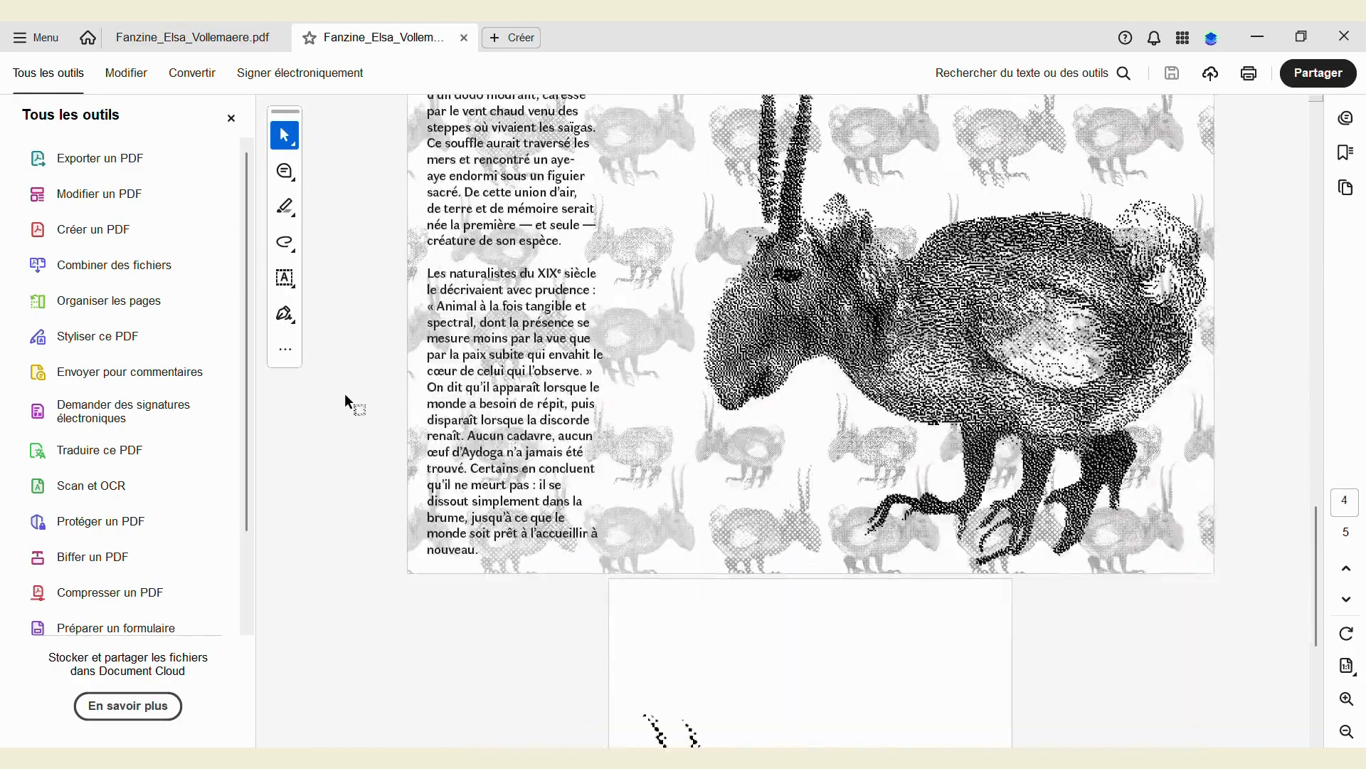
scroll(344, 403, down, 6)
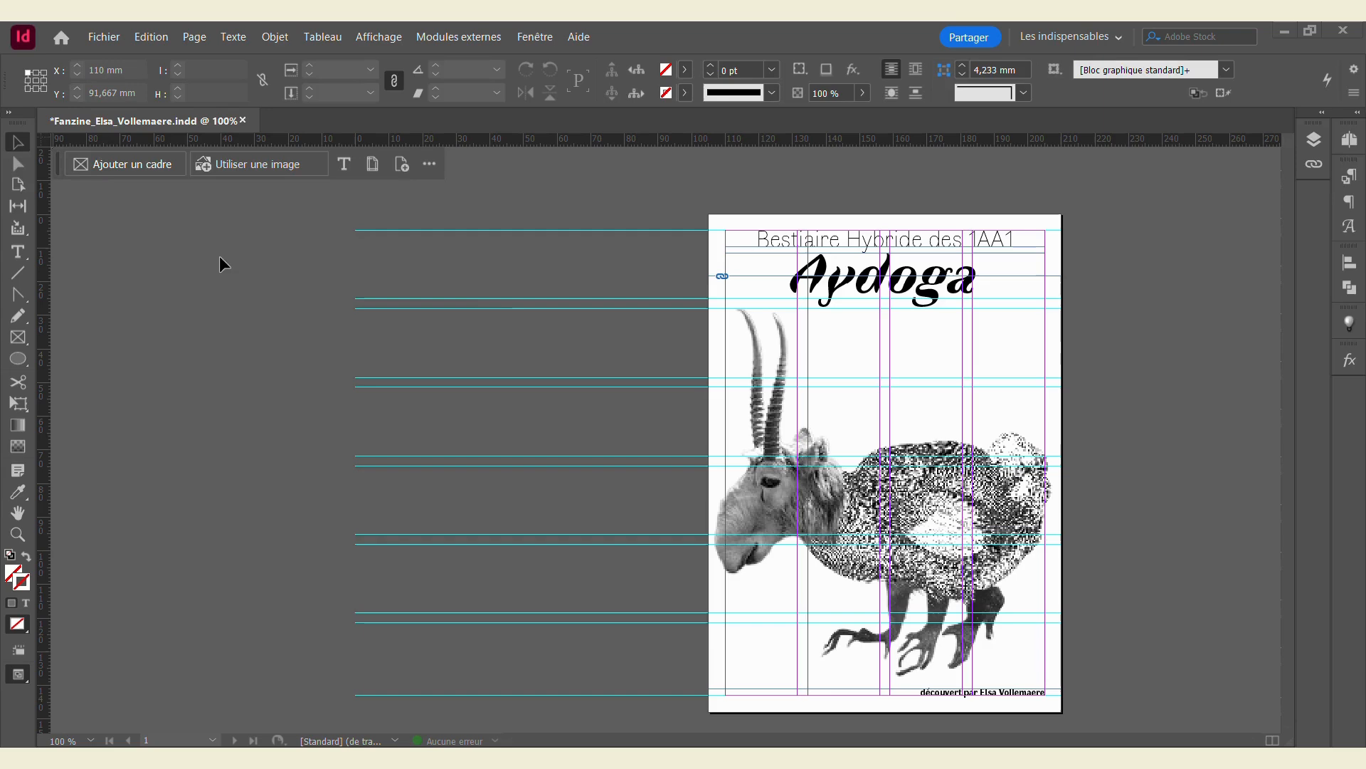
Step: Start a new A3 print document named Fanzine_impression plus the author's name, in landscape
click(99, 37)
mouse_move(190, 66)
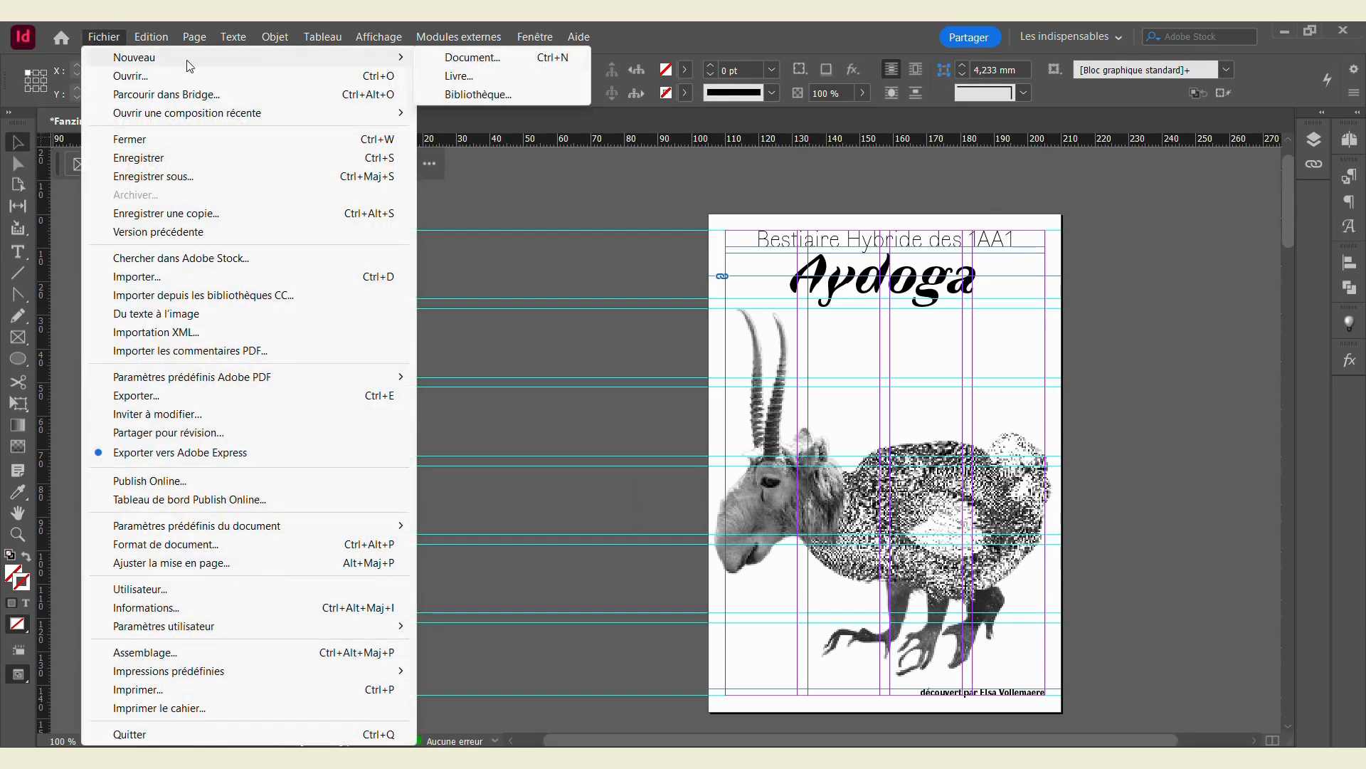
click(452, 57)
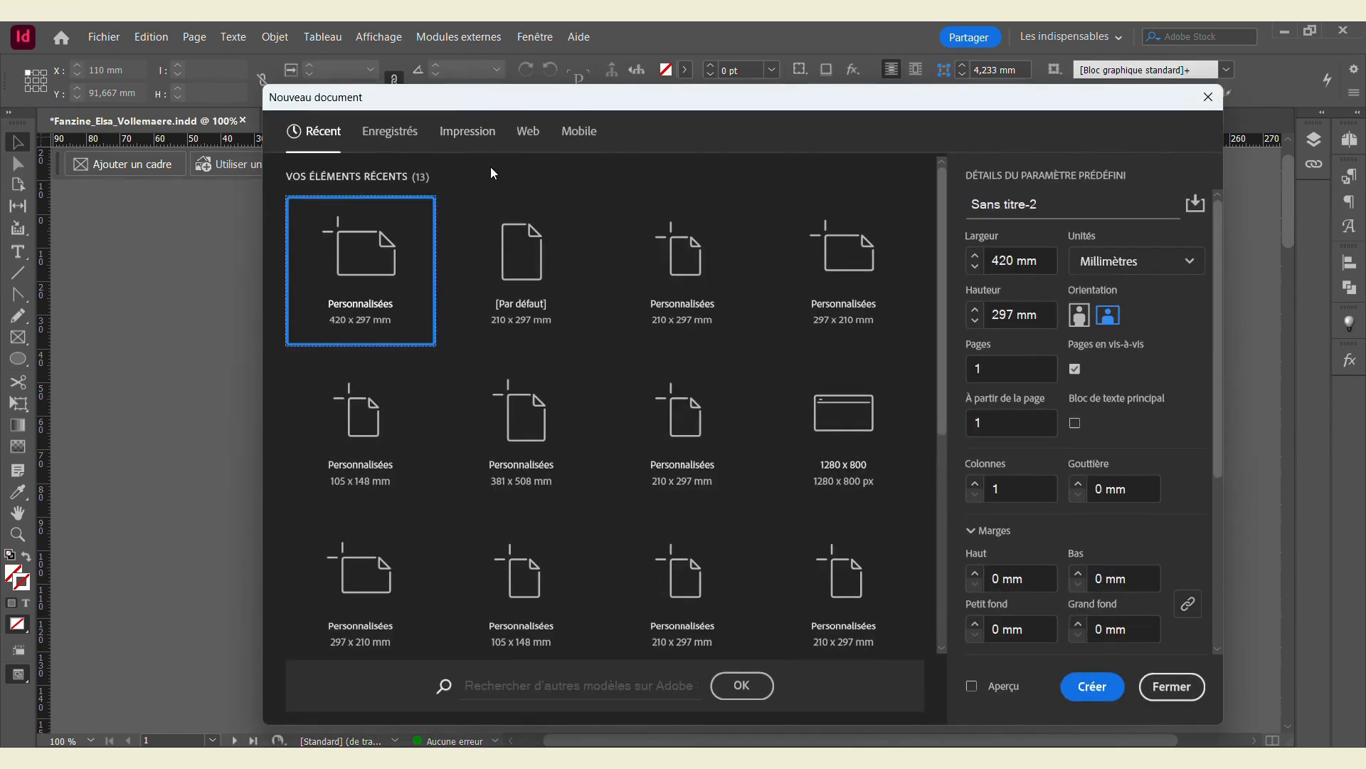
click(462, 135)
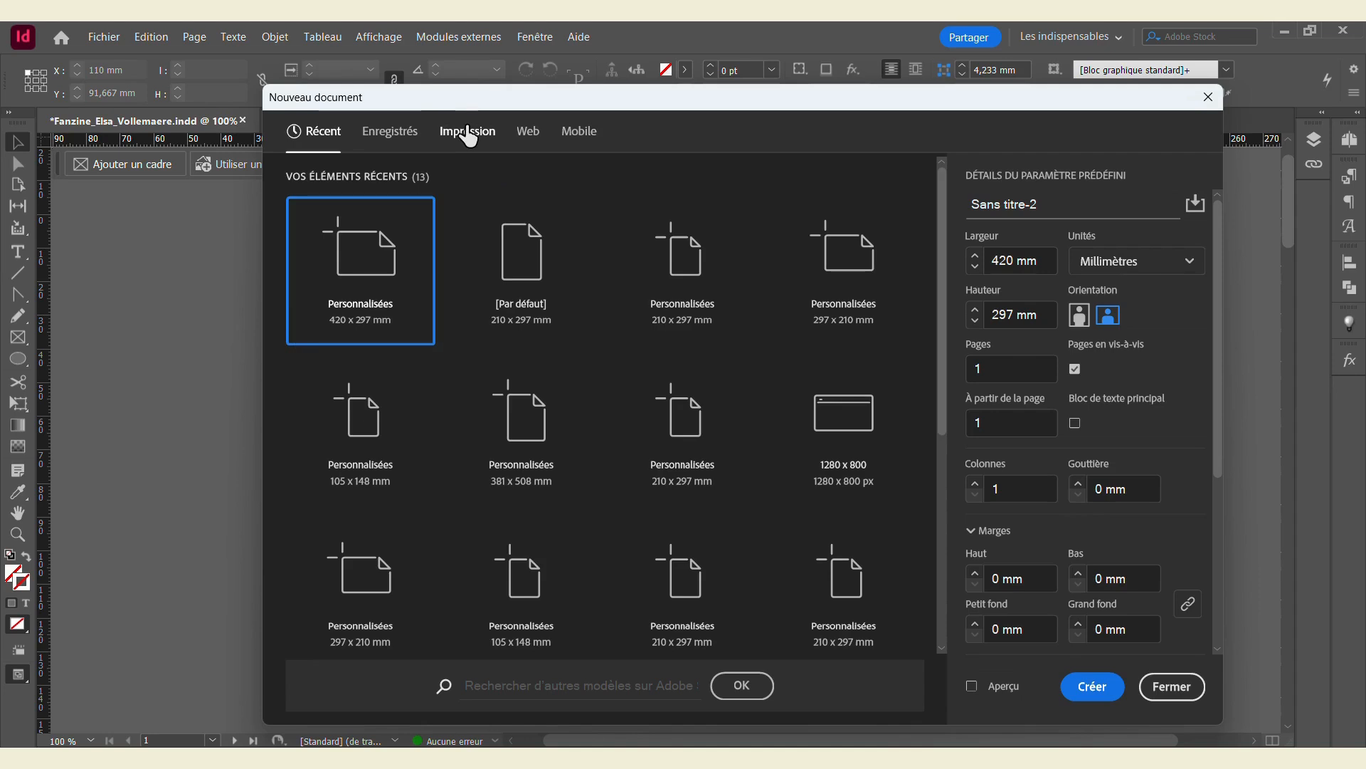
click(623, 378)
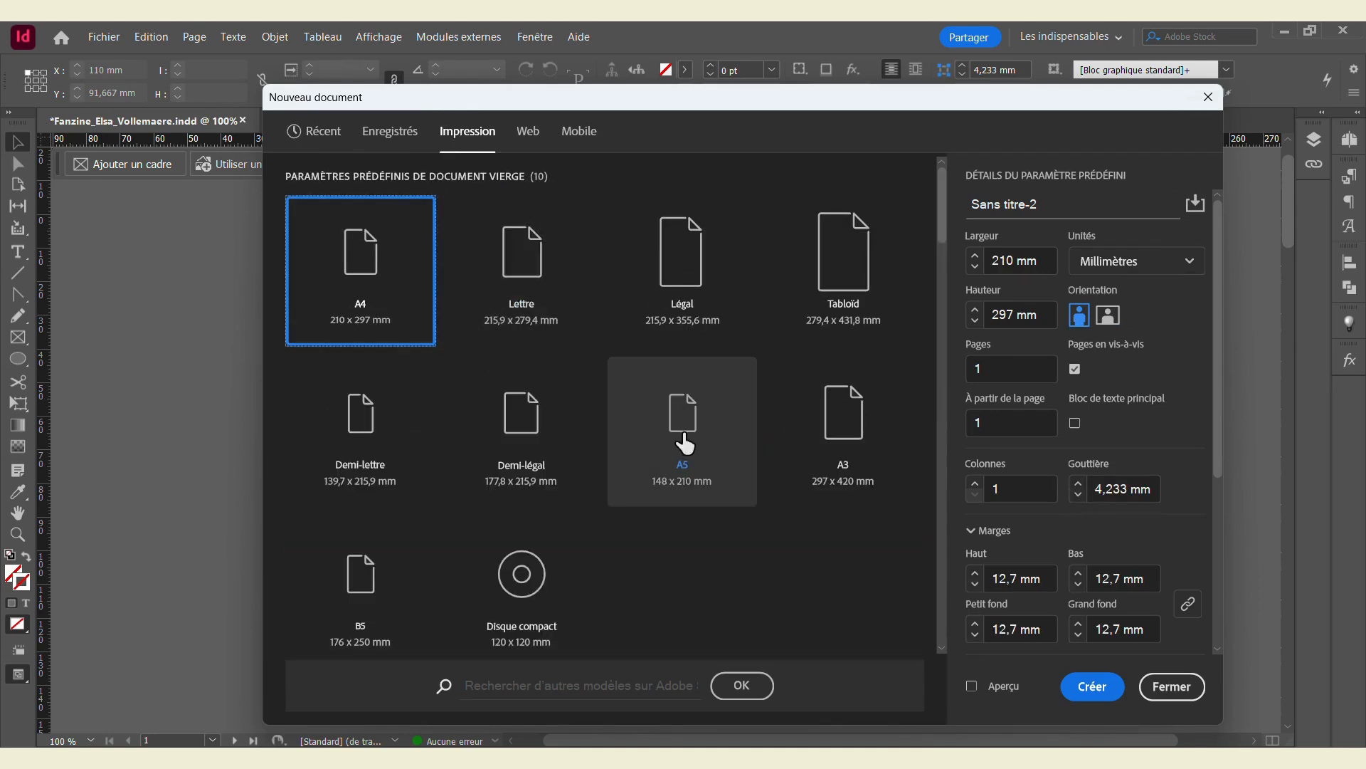
click(863, 407)
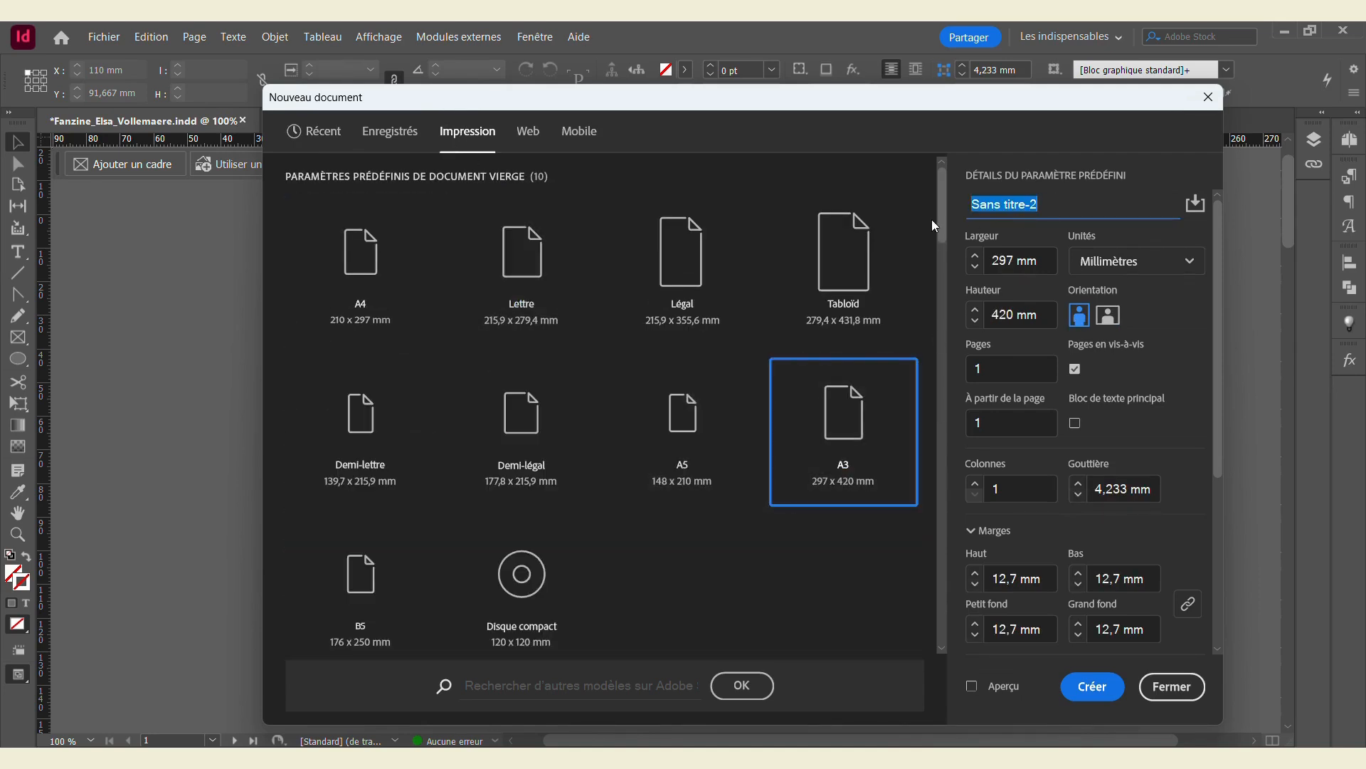
text(Fanzine)
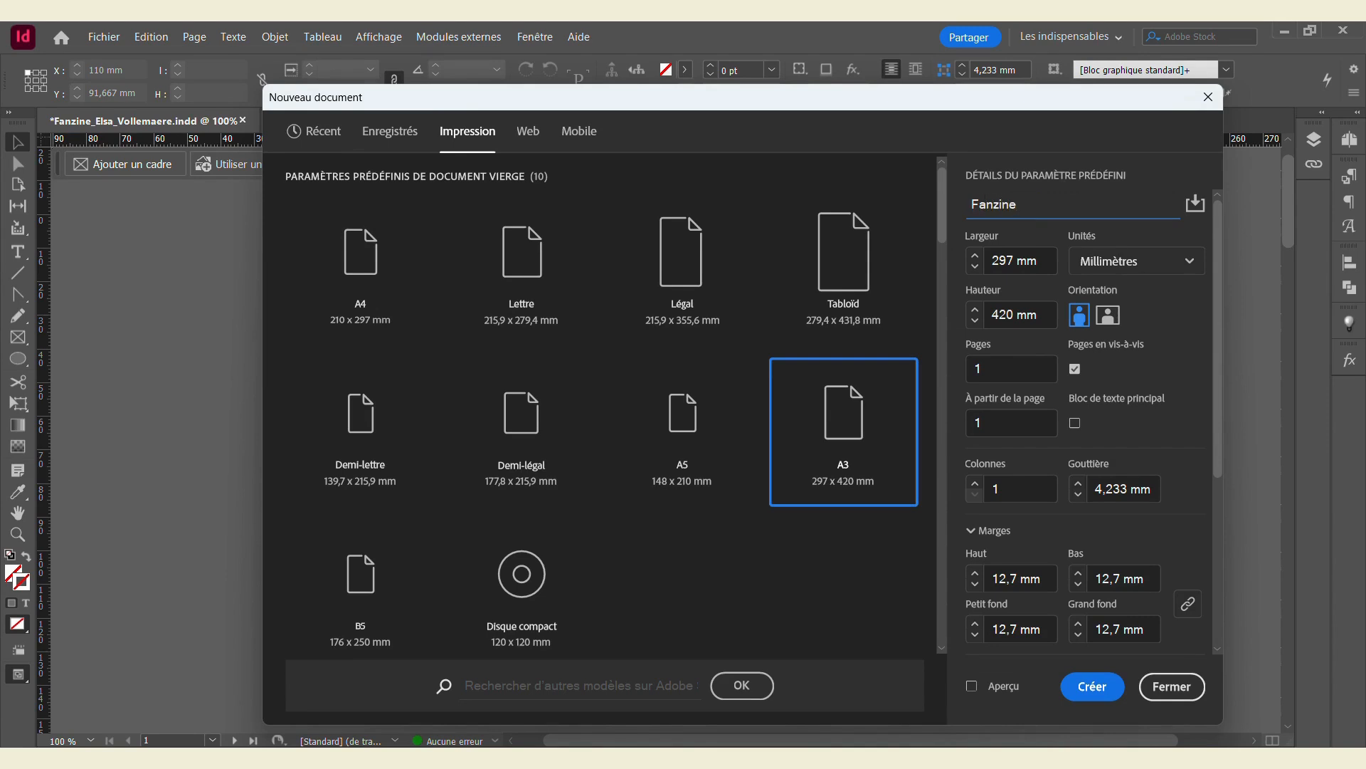
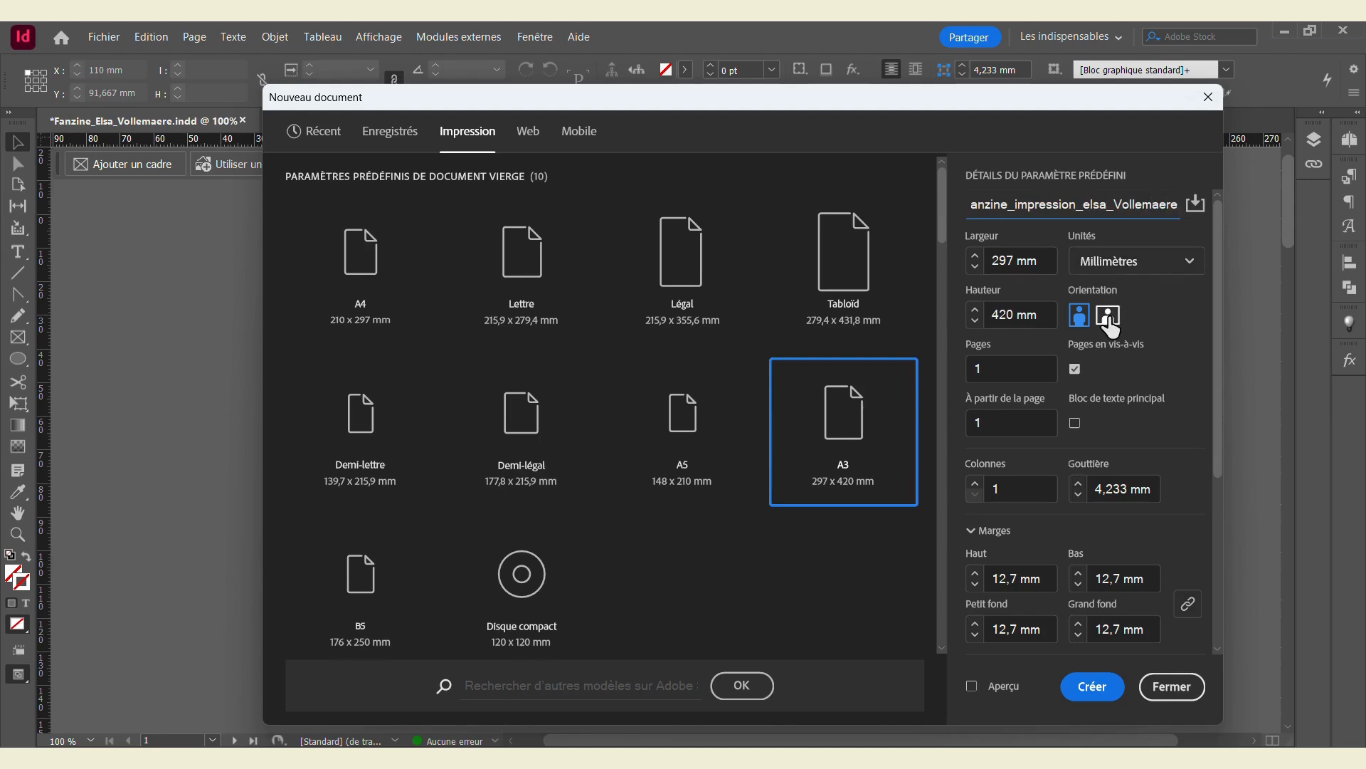
click(1108, 318)
Step: Keep 420×297 mm, turn off Facing Pages, set all margins to 0, and create the document
click(1015, 263)
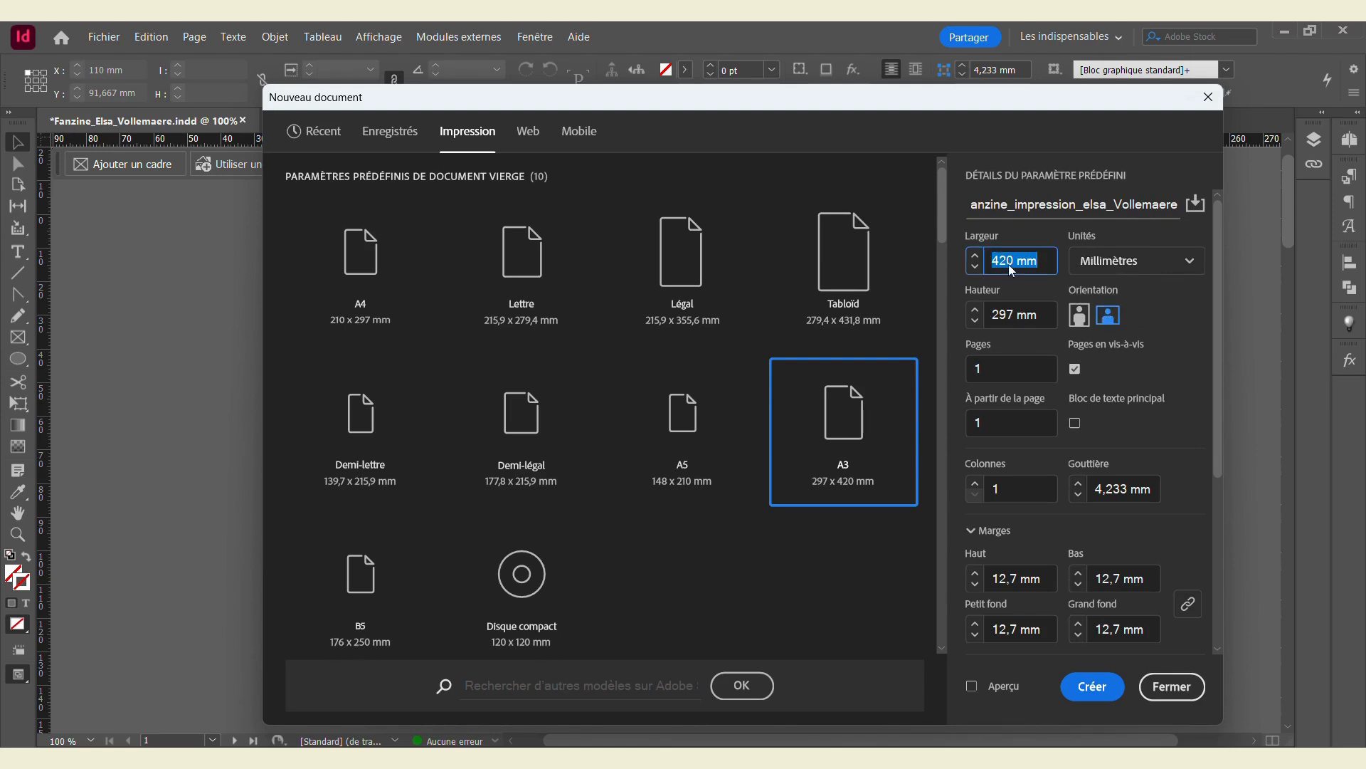
drag(995, 317, 1033, 319)
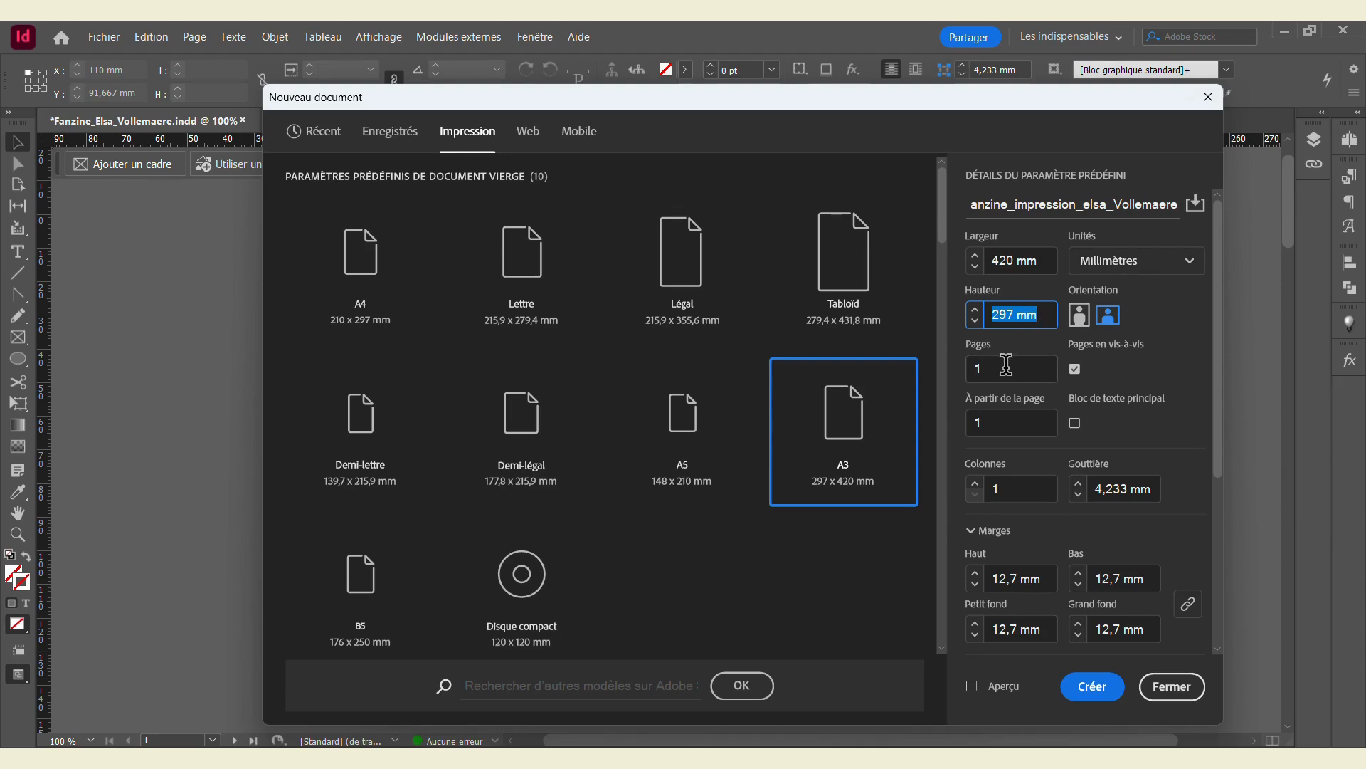
click(973, 368)
click(1075, 369)
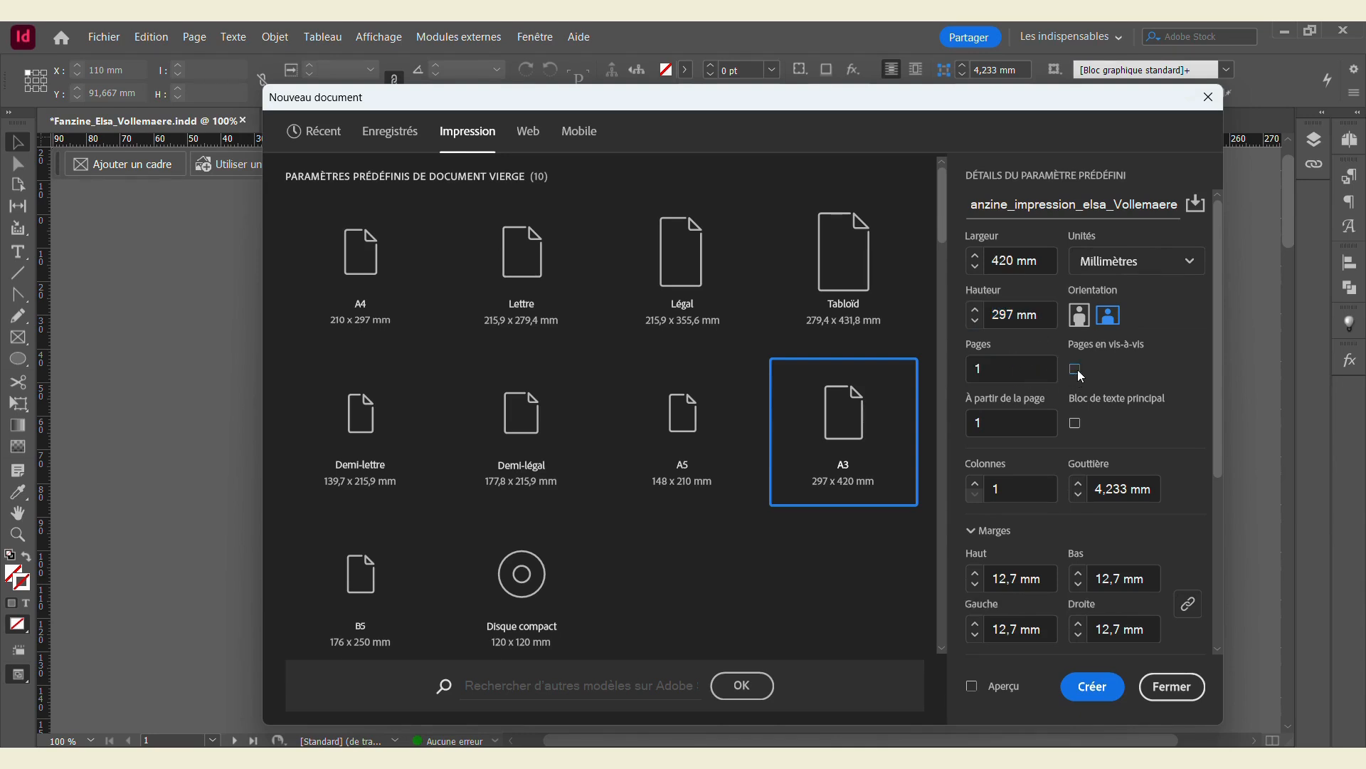
click(1020, 579)
text(0)
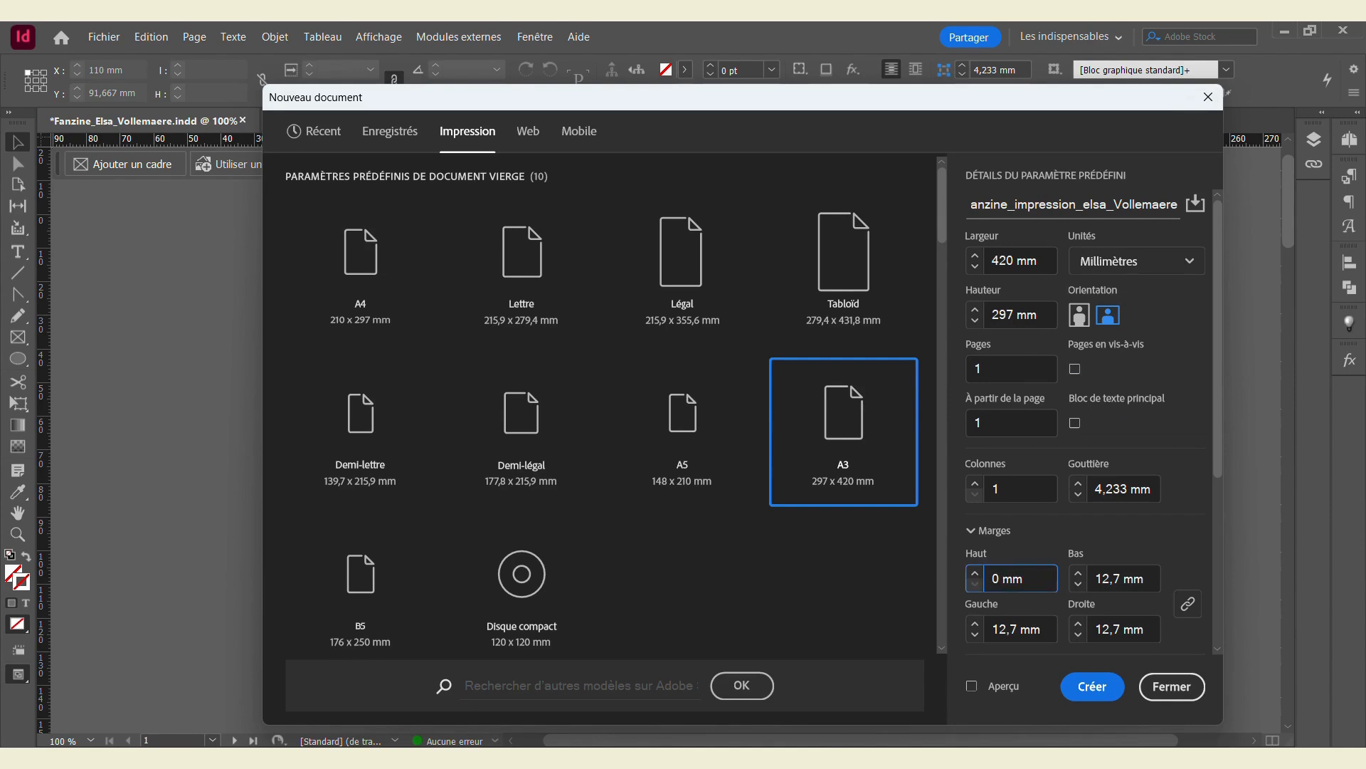
click(1048, 536)
scroll(1068, 562, down, 1)
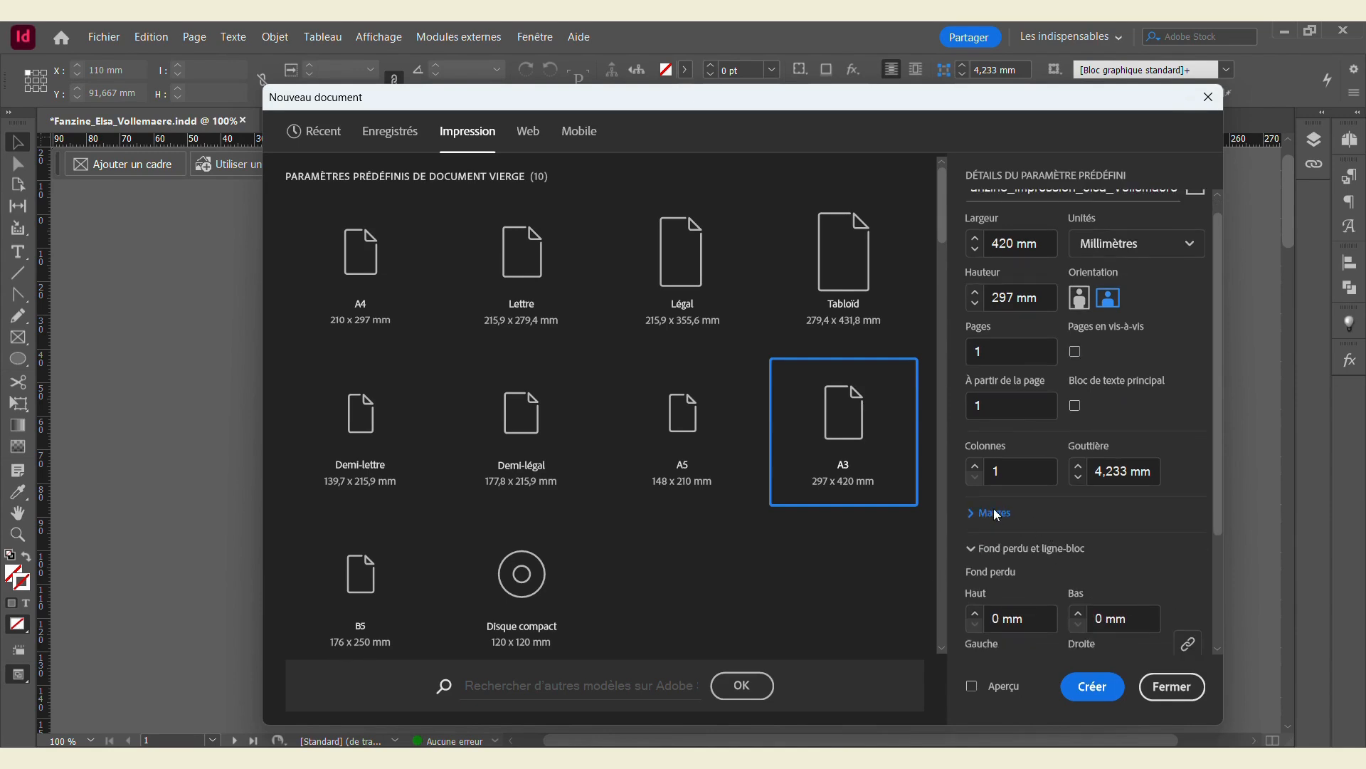
click(993, 511)
scroll(999, 509, down, 4)
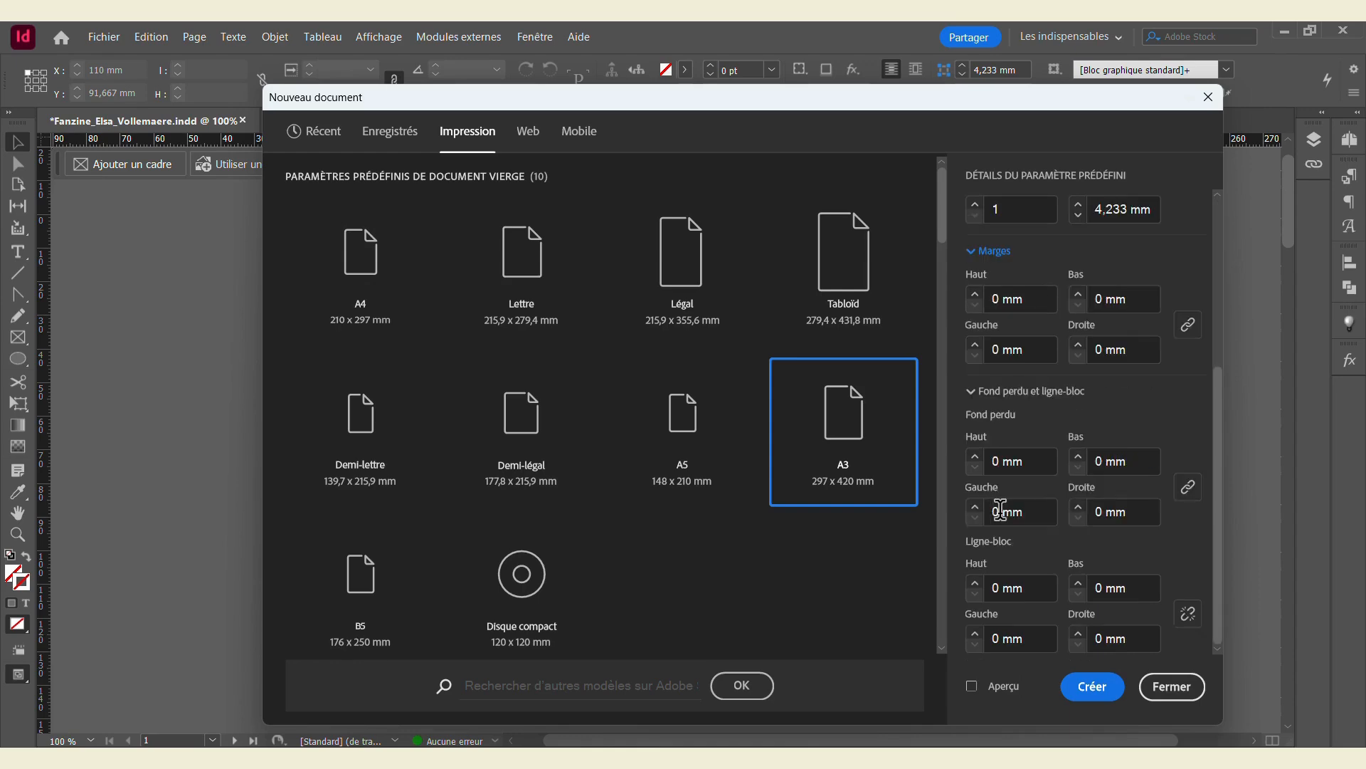
click(1092, 686)
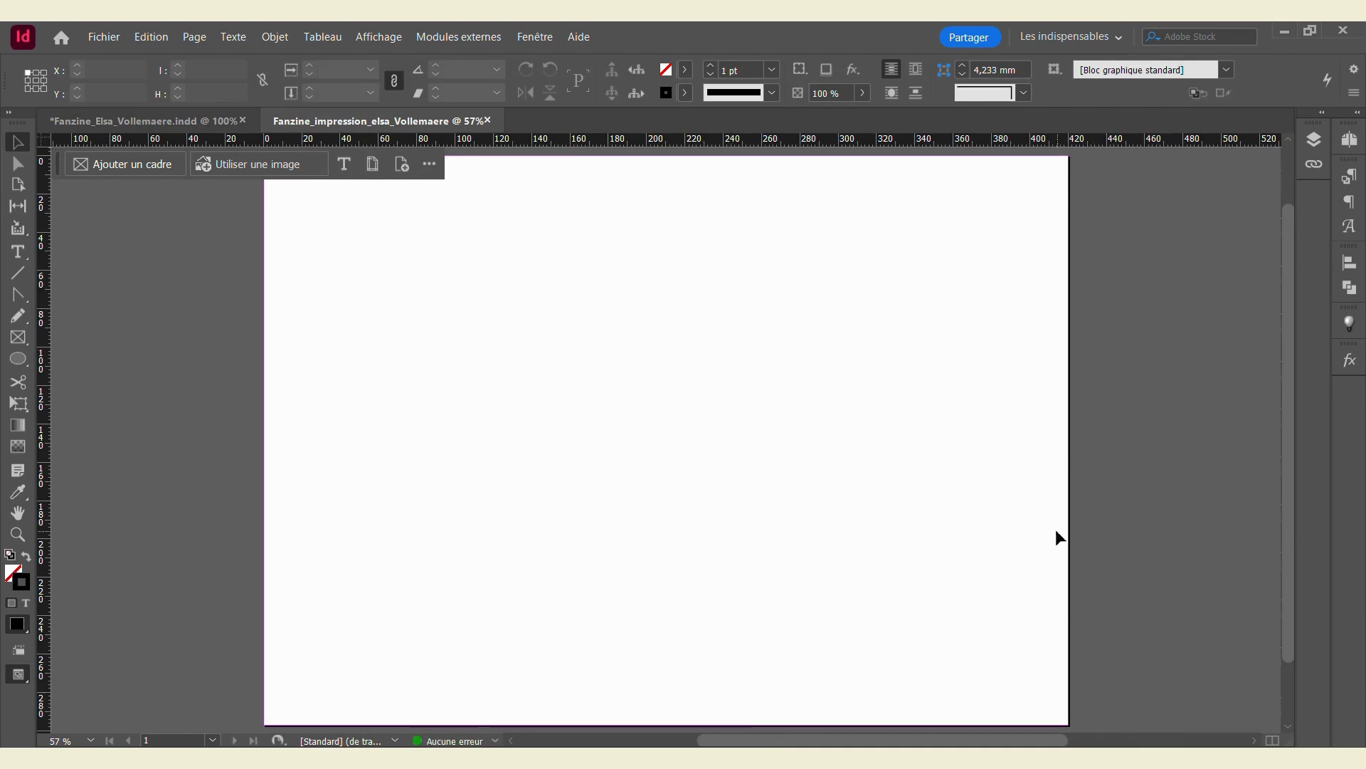
Step: Add guides in 2 rows and 4 columns with 0 mm gutters across the A3 page
key(ctrl+minus)
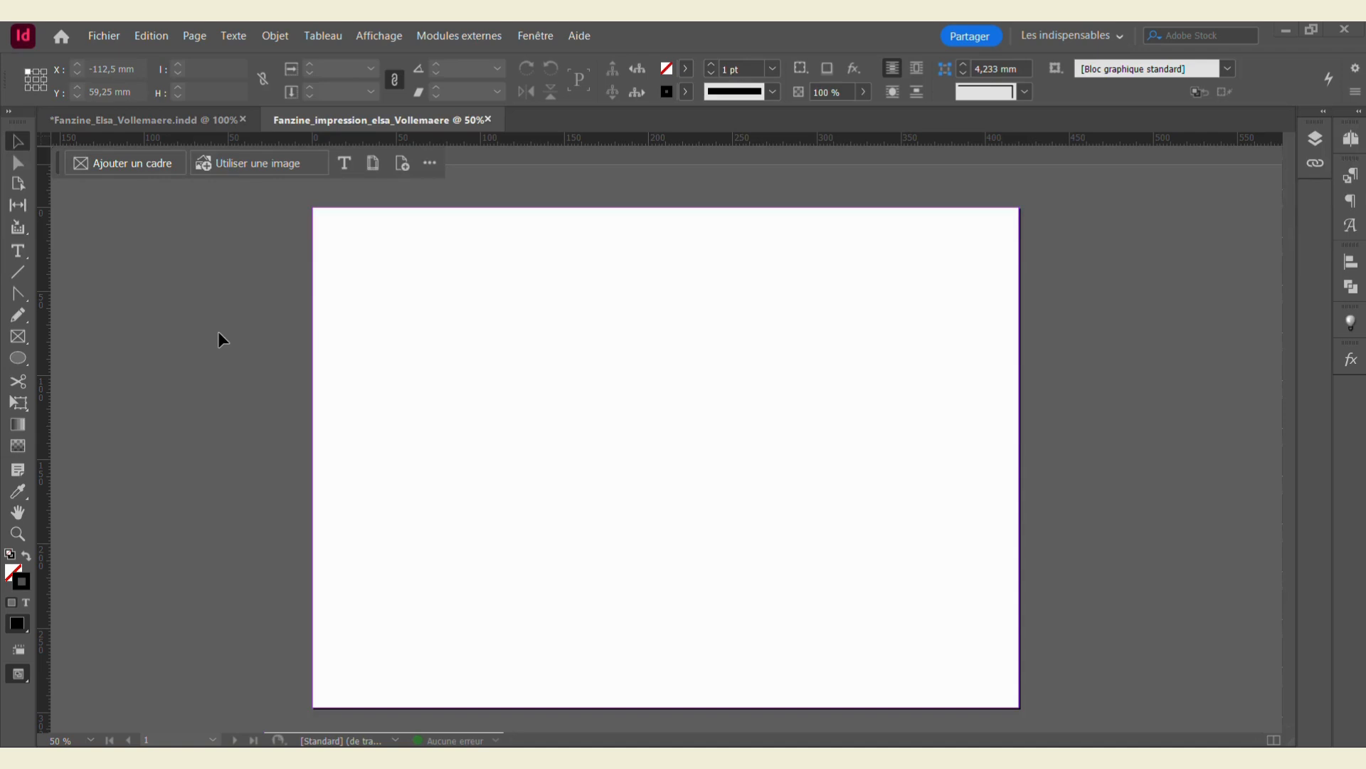
click(193, 36)
click(221, 112)
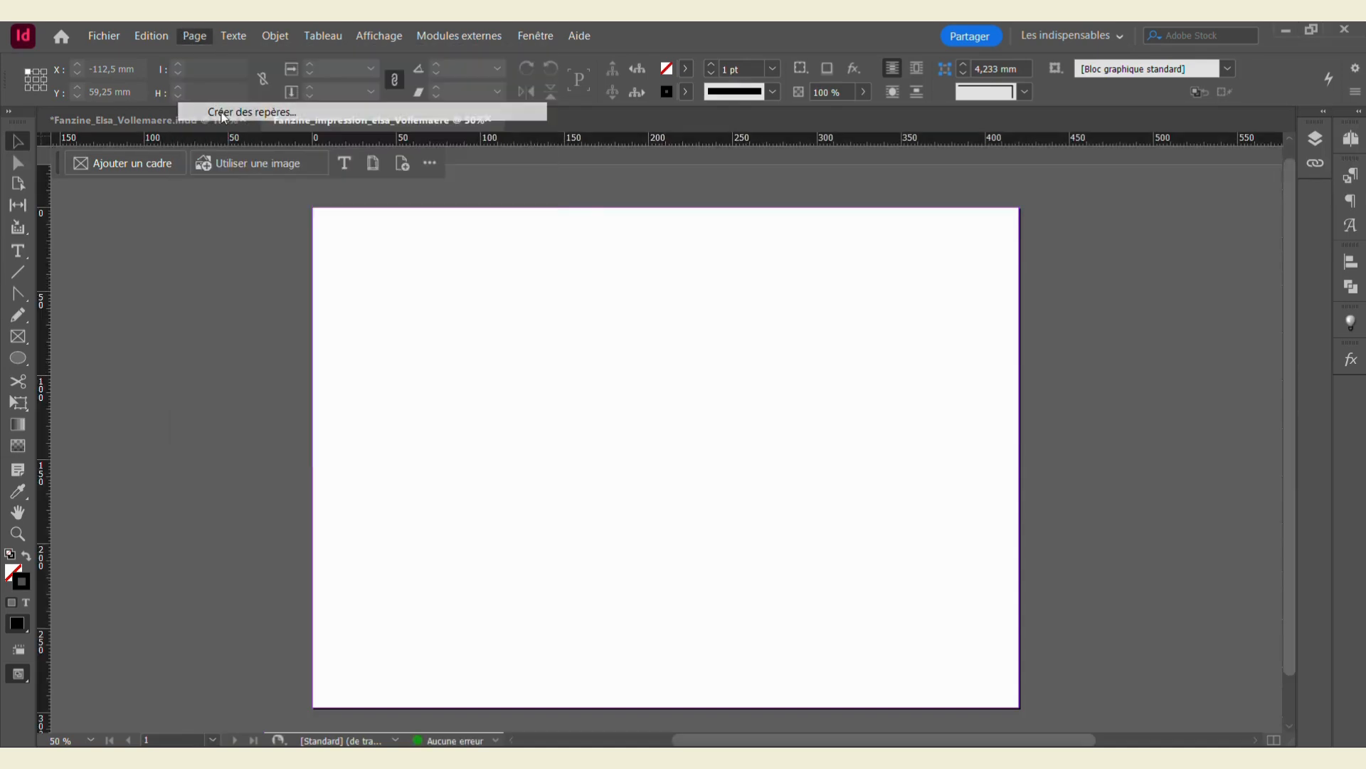
text(2)
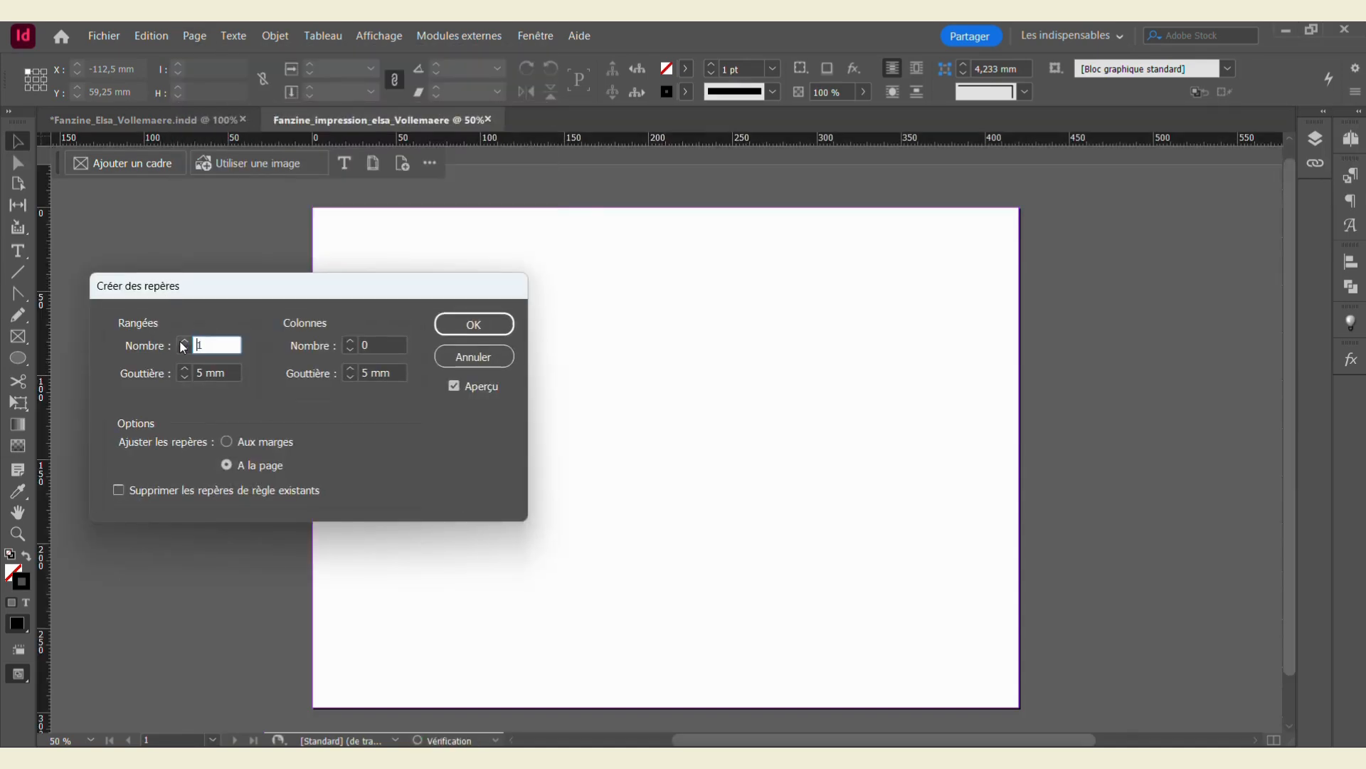
click(200, 373)
text(0)
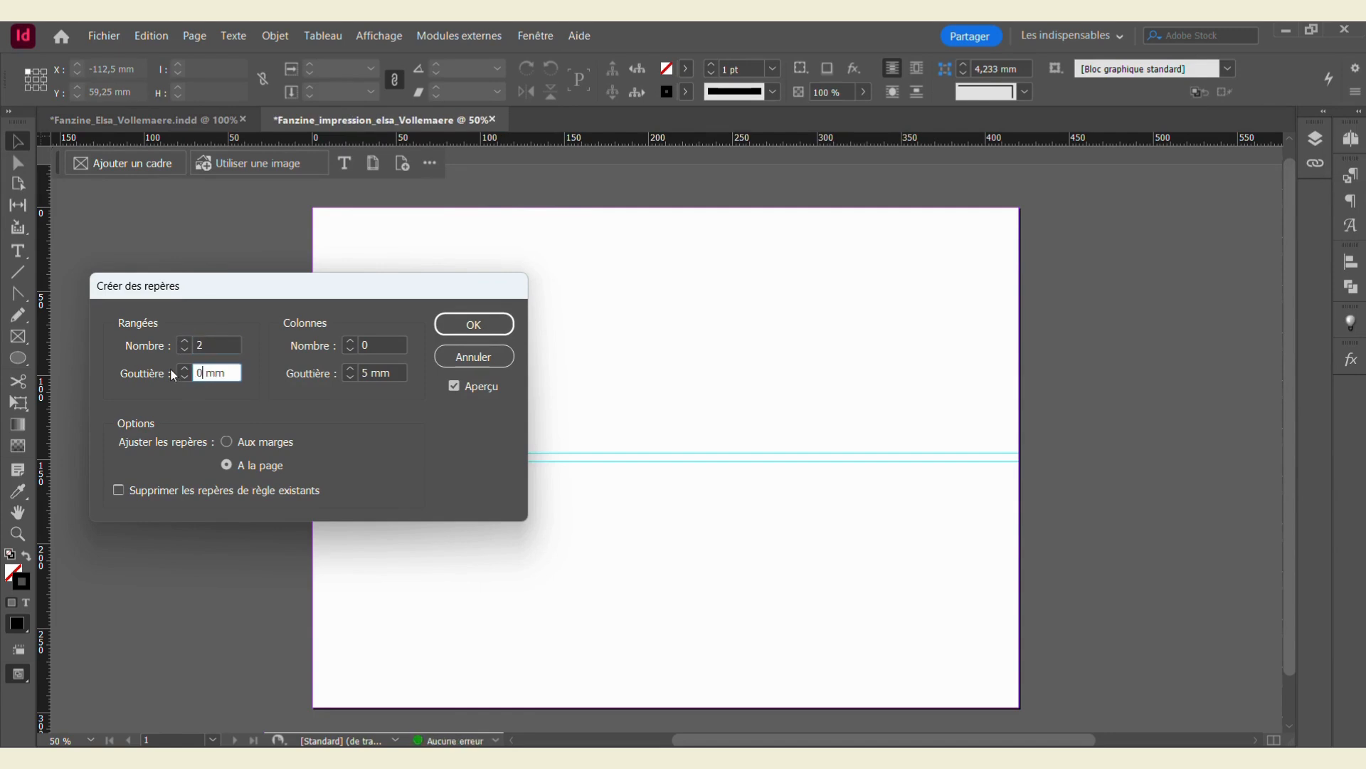
click(349, 342)
click(349, 342)
click(349, 343)
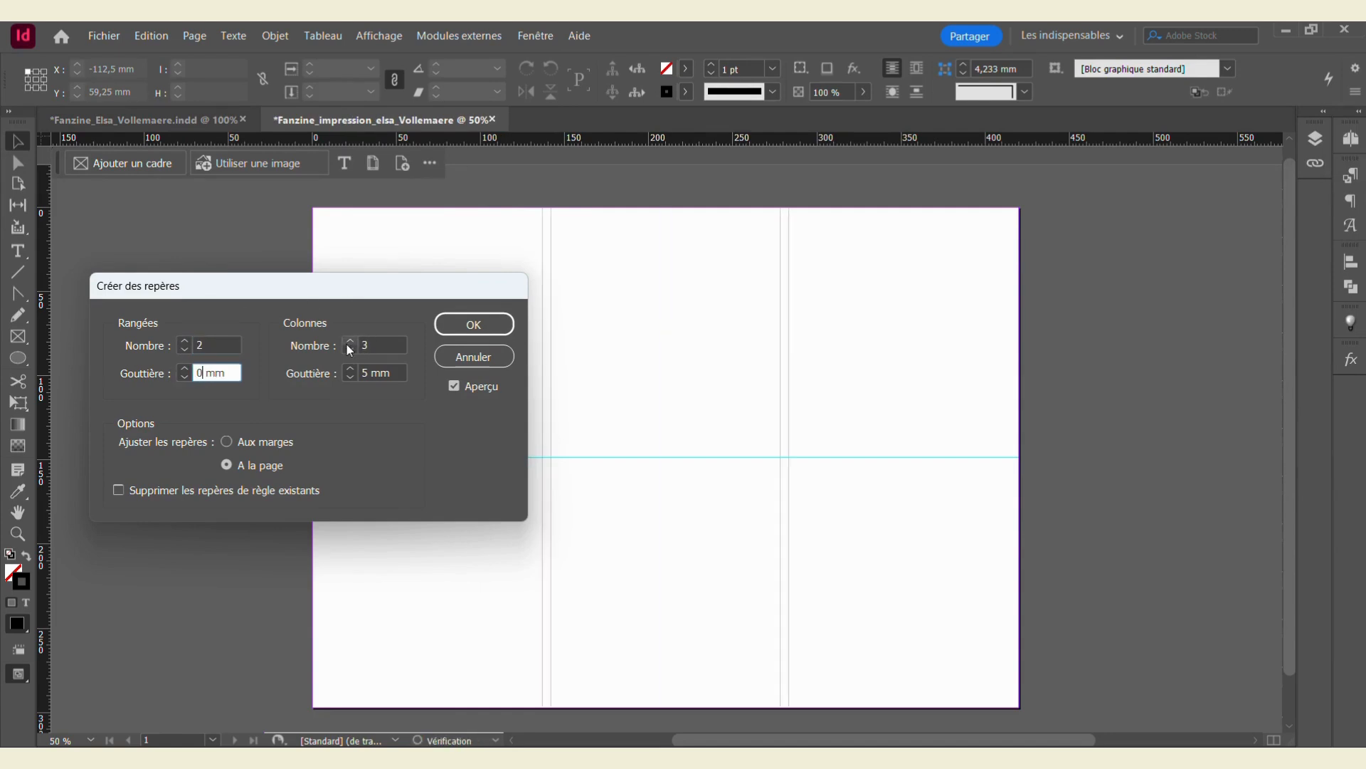
click(349, 342)
double_click(363, 373)
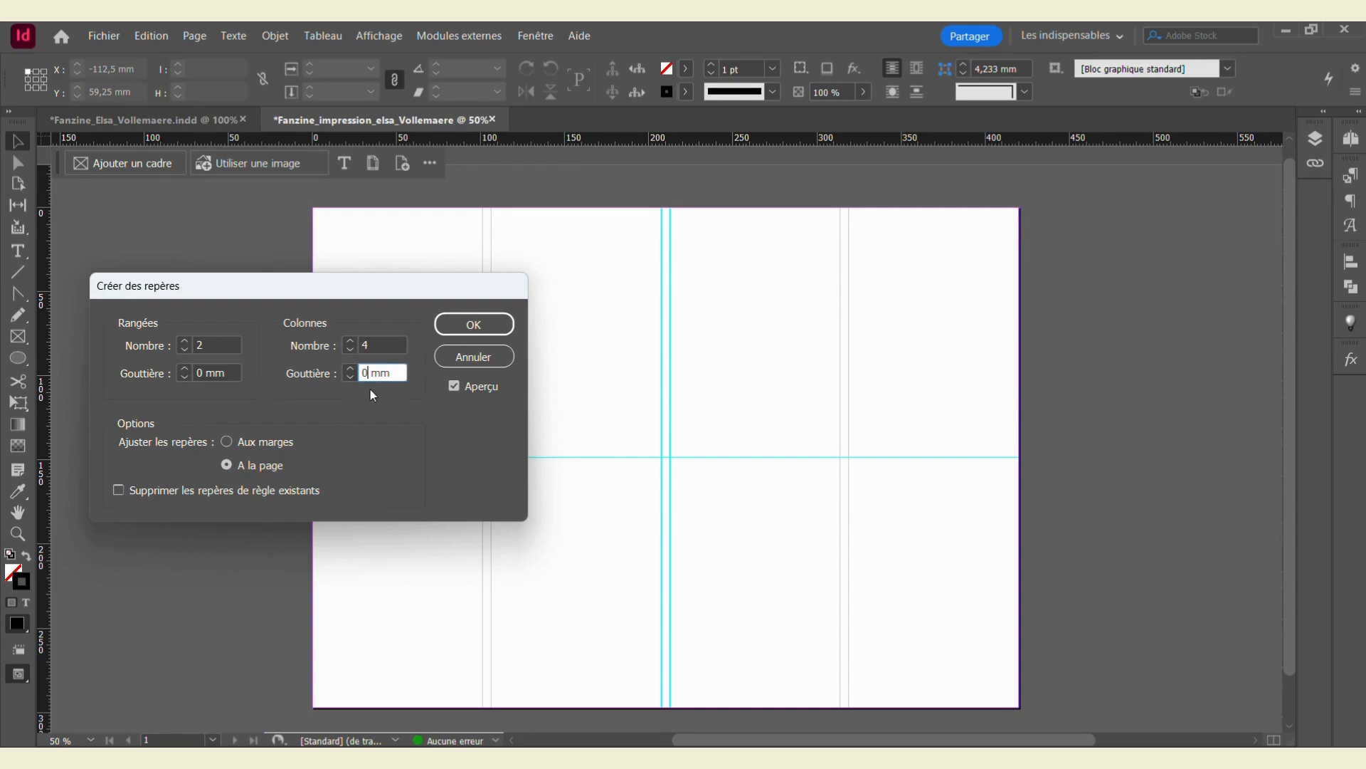
click(472, 321)
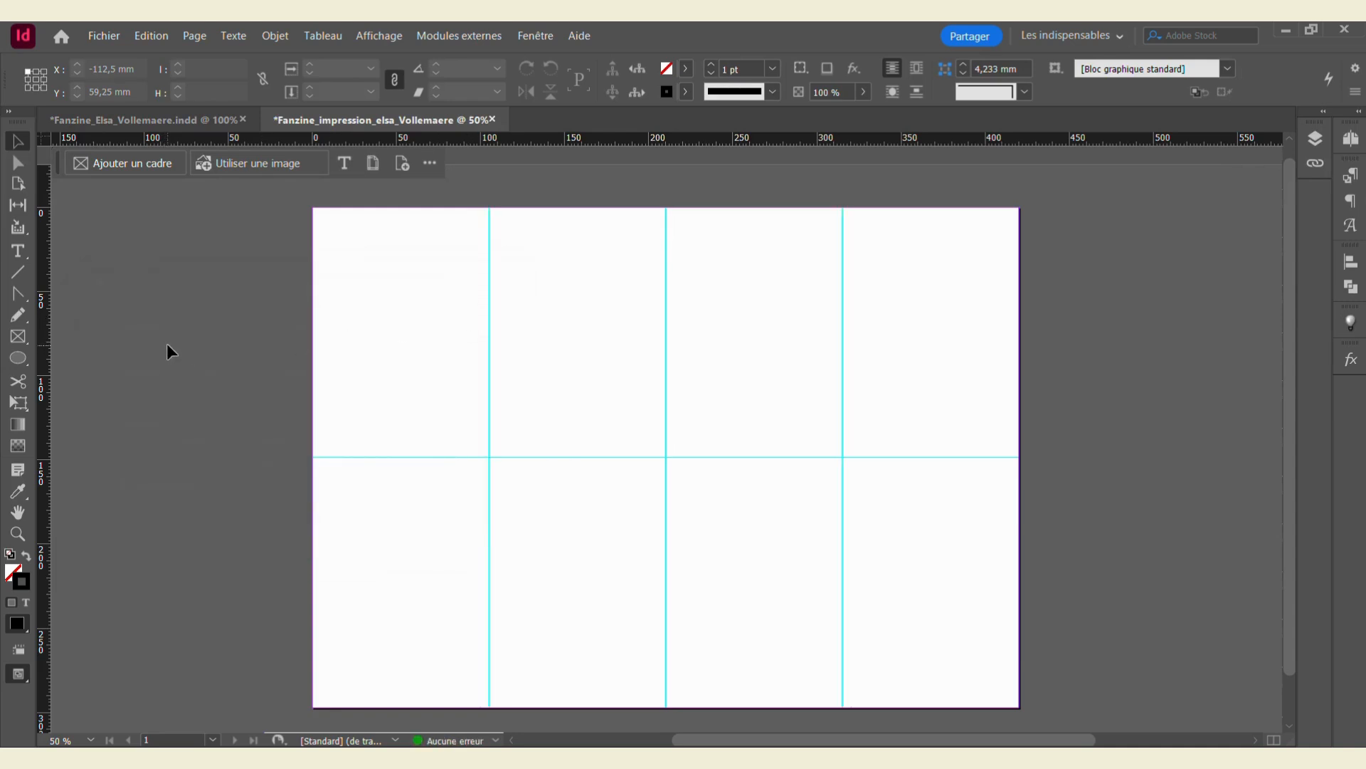
Step: Duplicate the page 1 spread in the Pages panel to make page 2, then collapse the panel
scroll(1220, 263, down, 1)
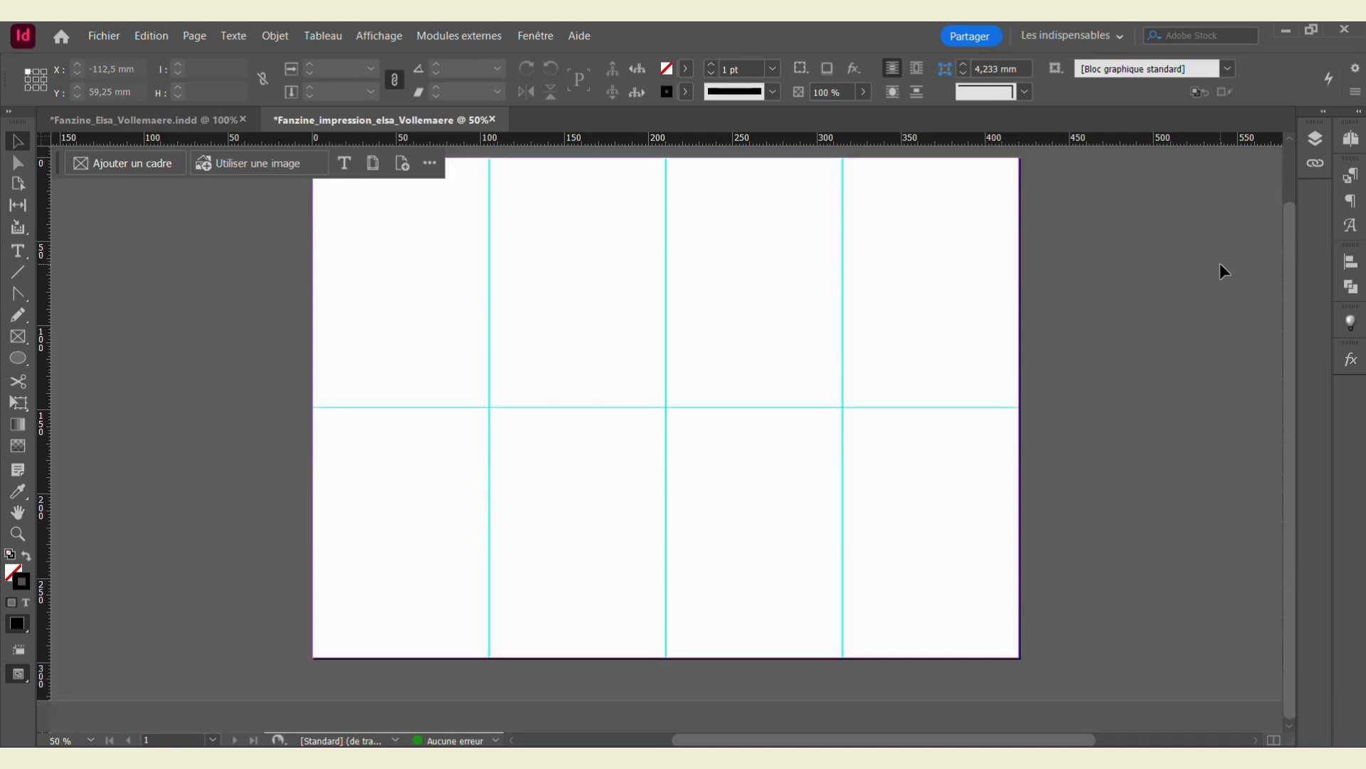
scroll(1220, 263, up, 1)
scroll(1219, 263, up, 1)
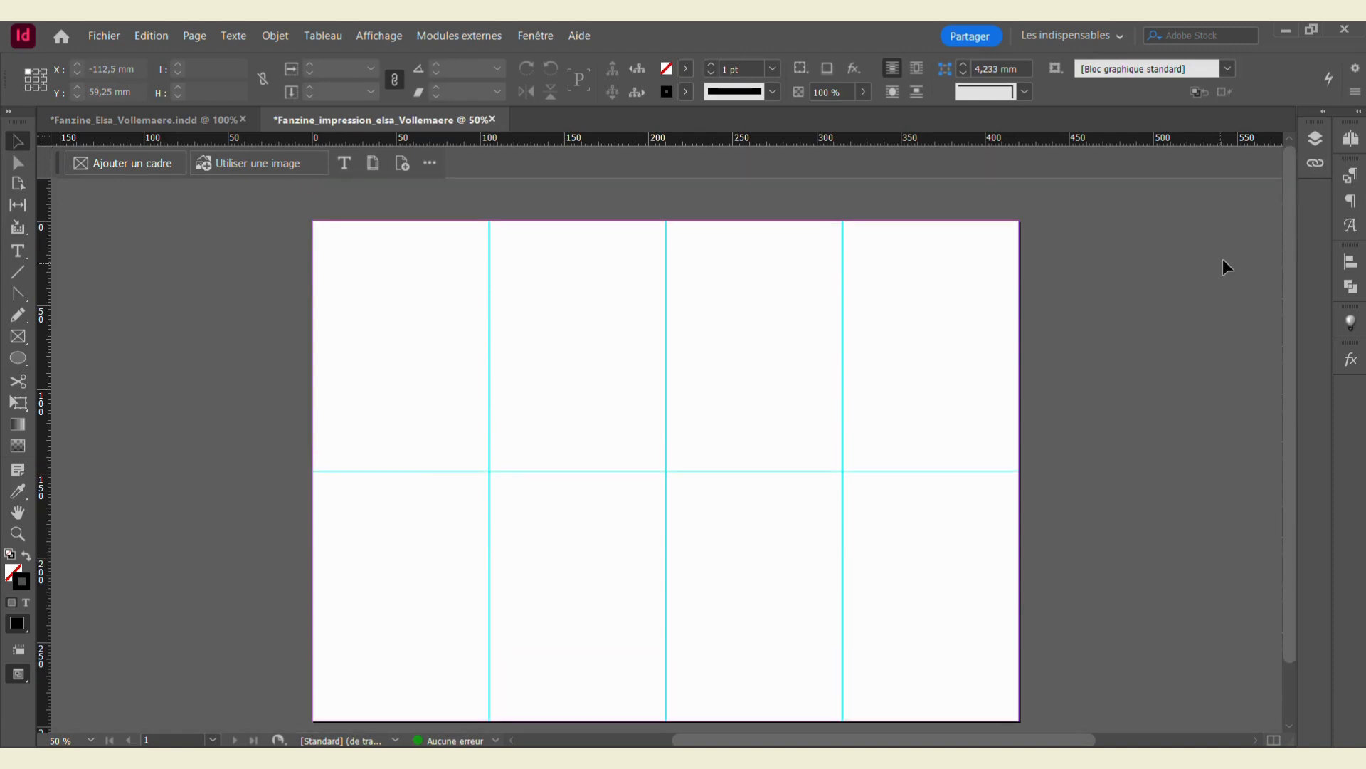
click(1351, 140)
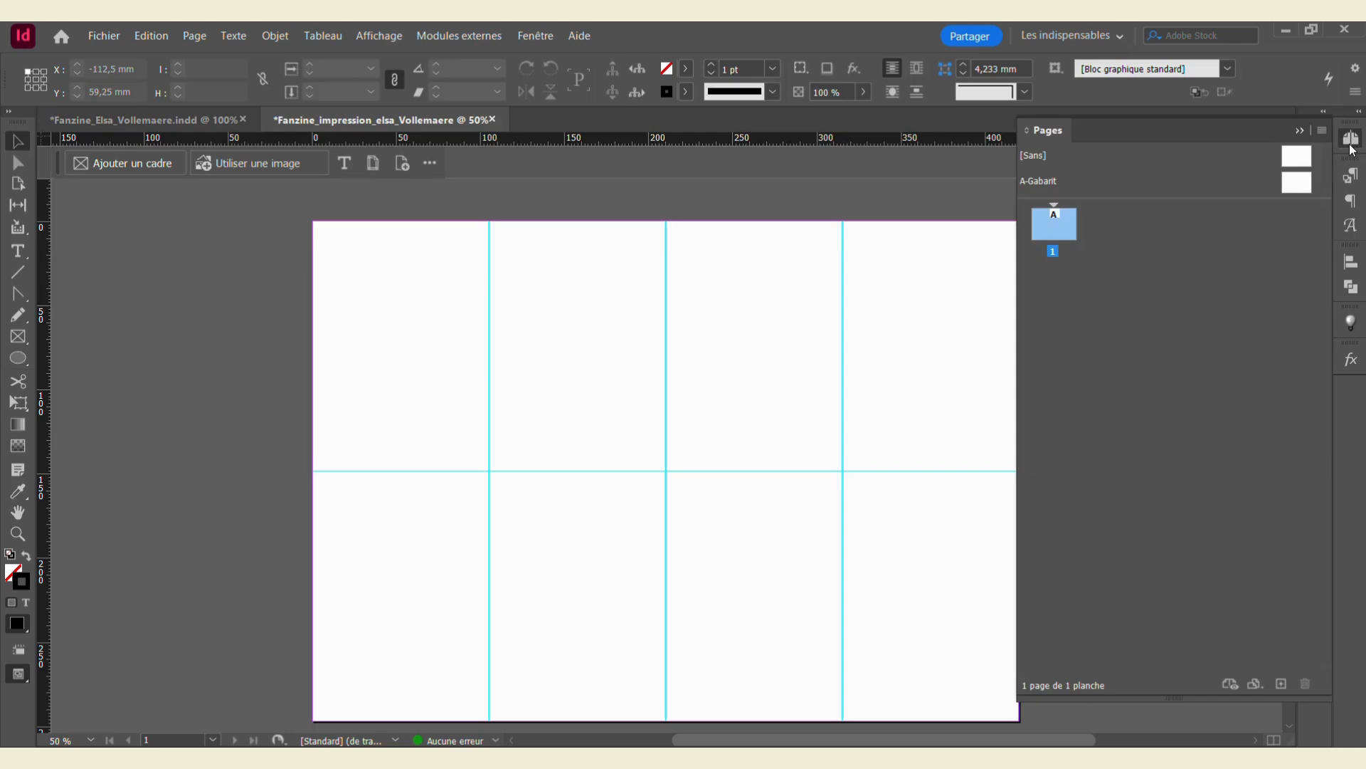
right_click(1041, 226)
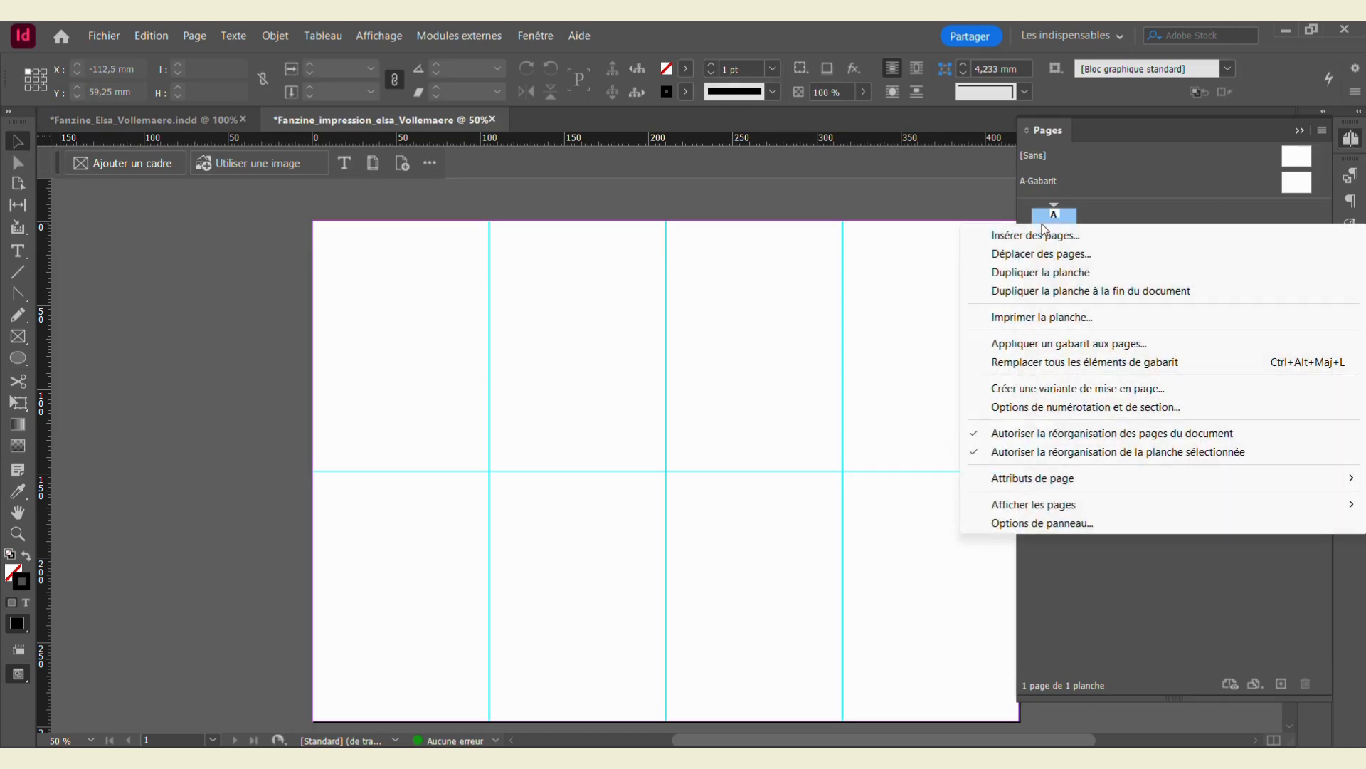
click(1094, 272)
scroll(902, 367, up, 5)
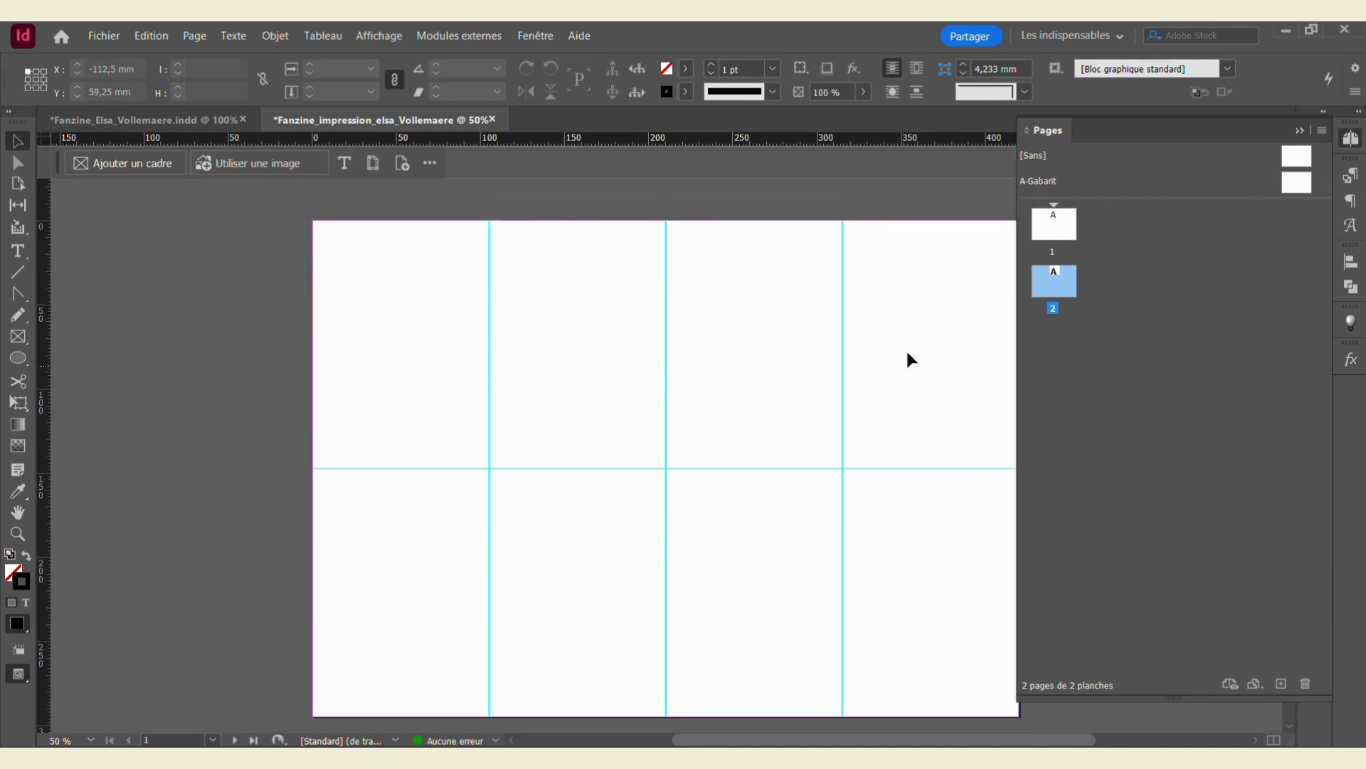
click(1298, 130)
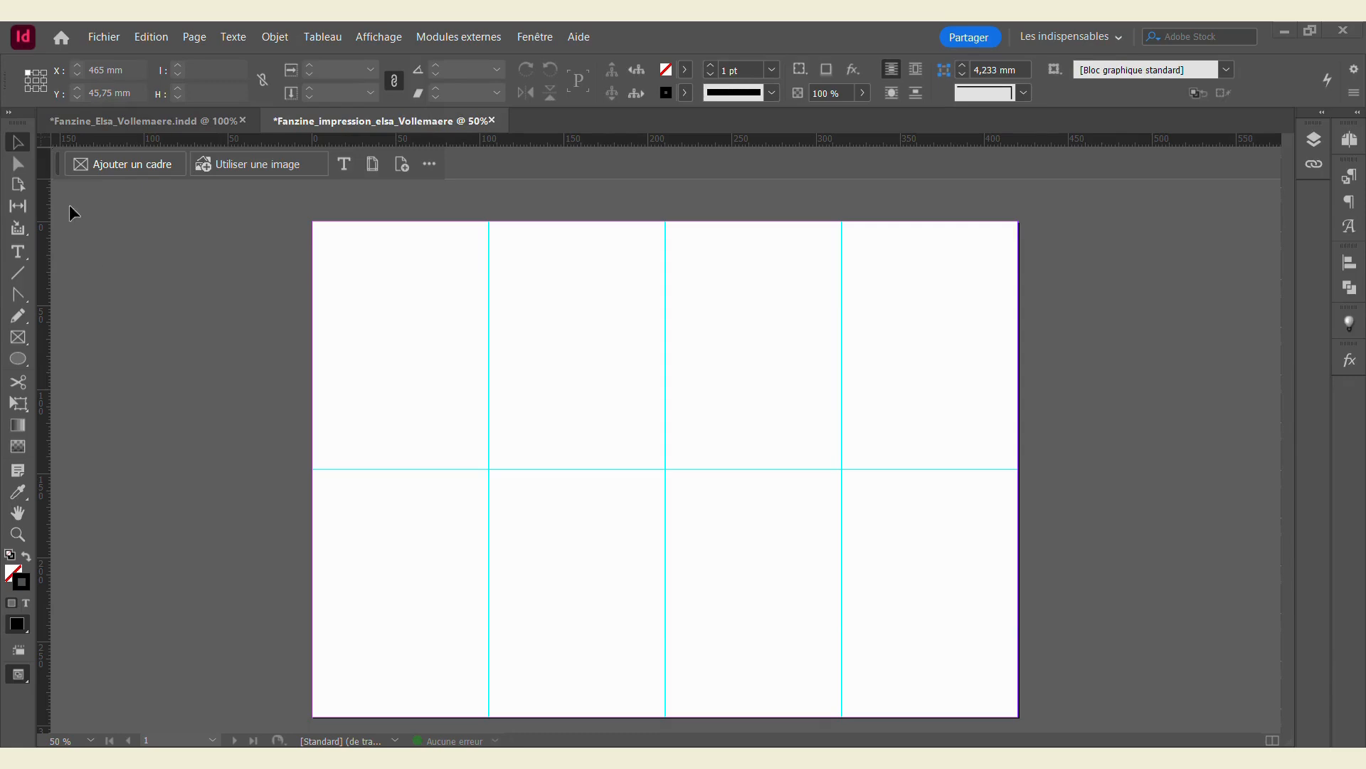
Step: Import all pages of the author's fanzine PDF, cropped to Cadre de sélection (tous les calques)
click(99, 36)
click(159, 276)
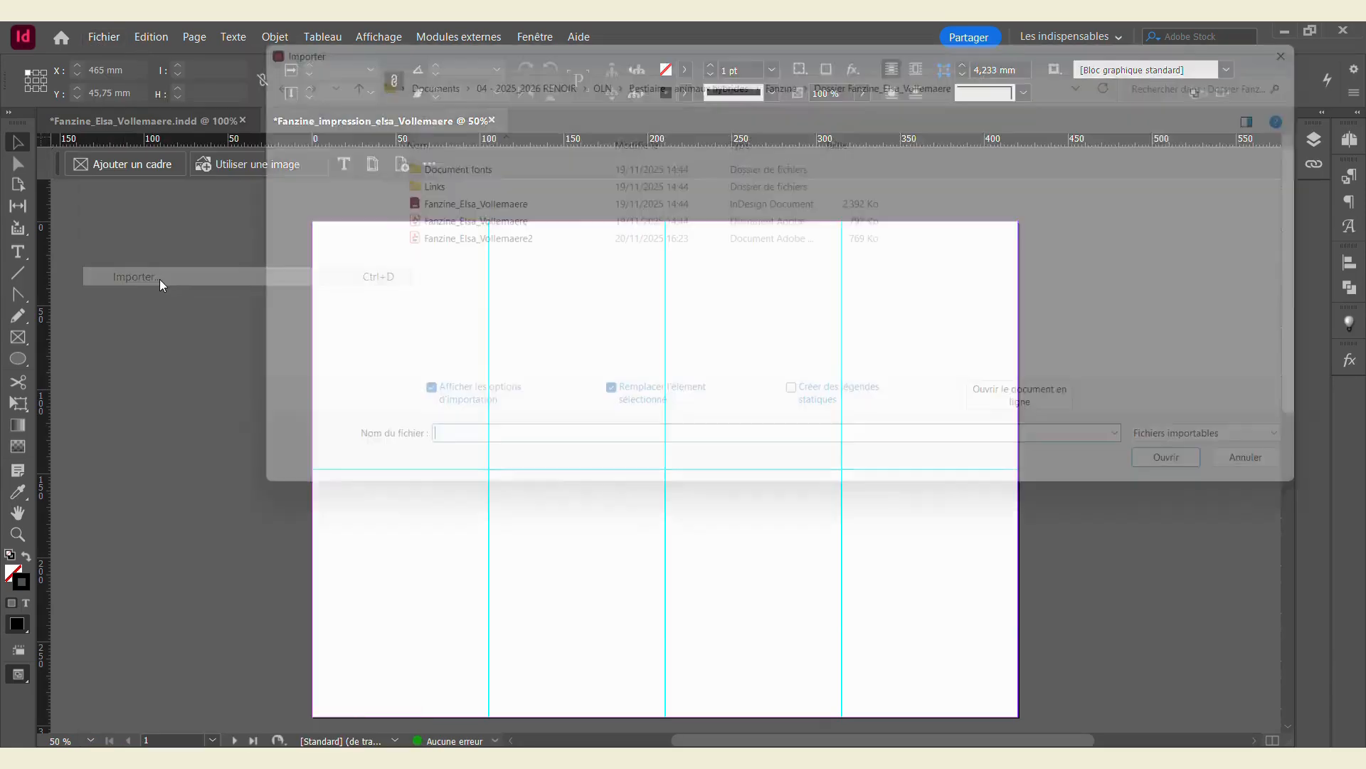
click(425, 239)
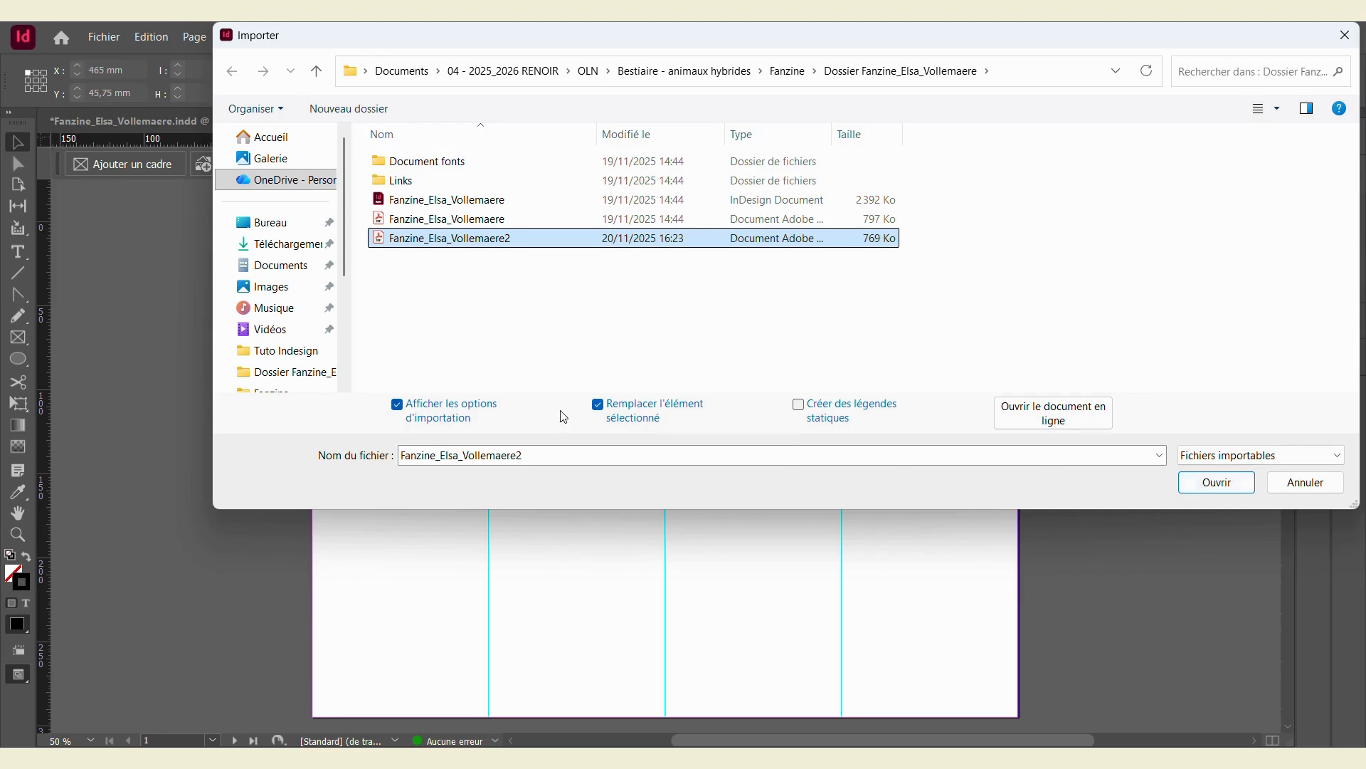
click(428, 413)
click(409, 411)
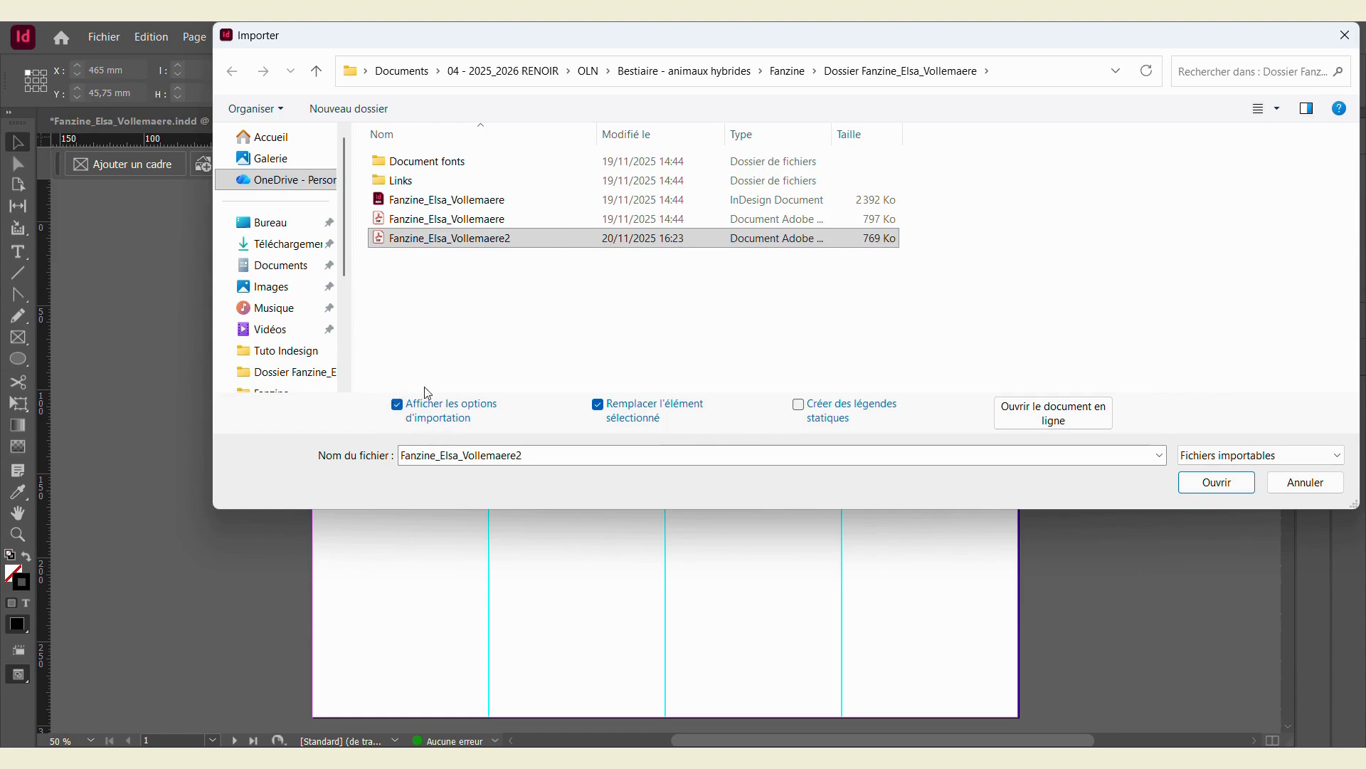
click(1218, 484)
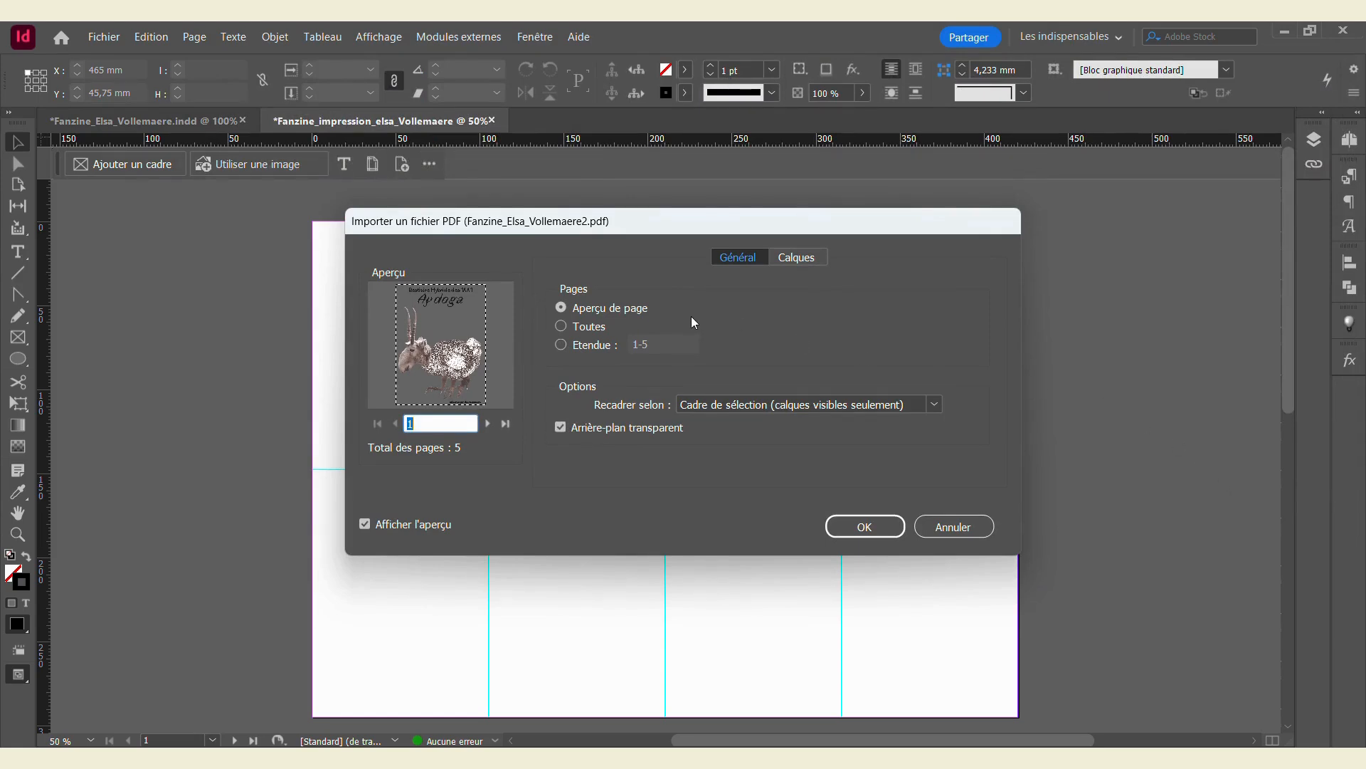
click(561, 326)
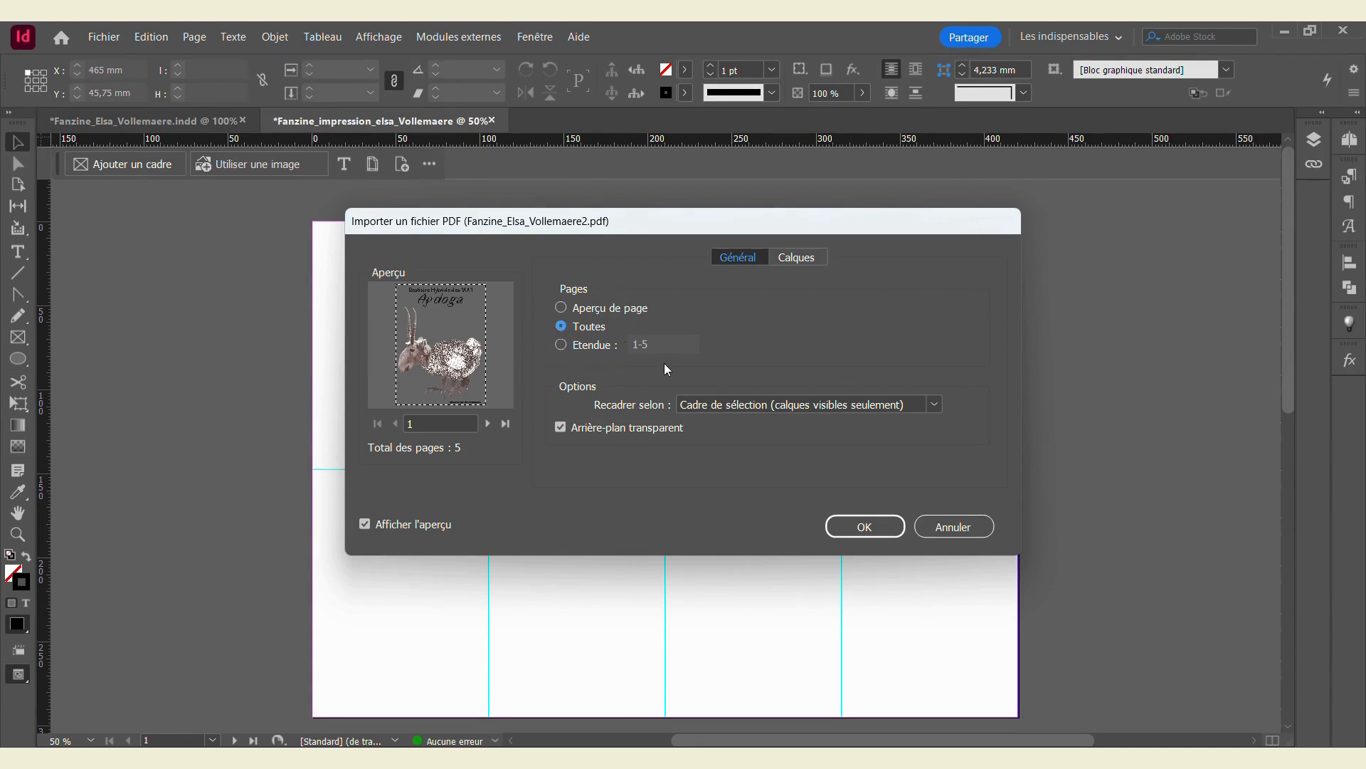
click(747, 405)
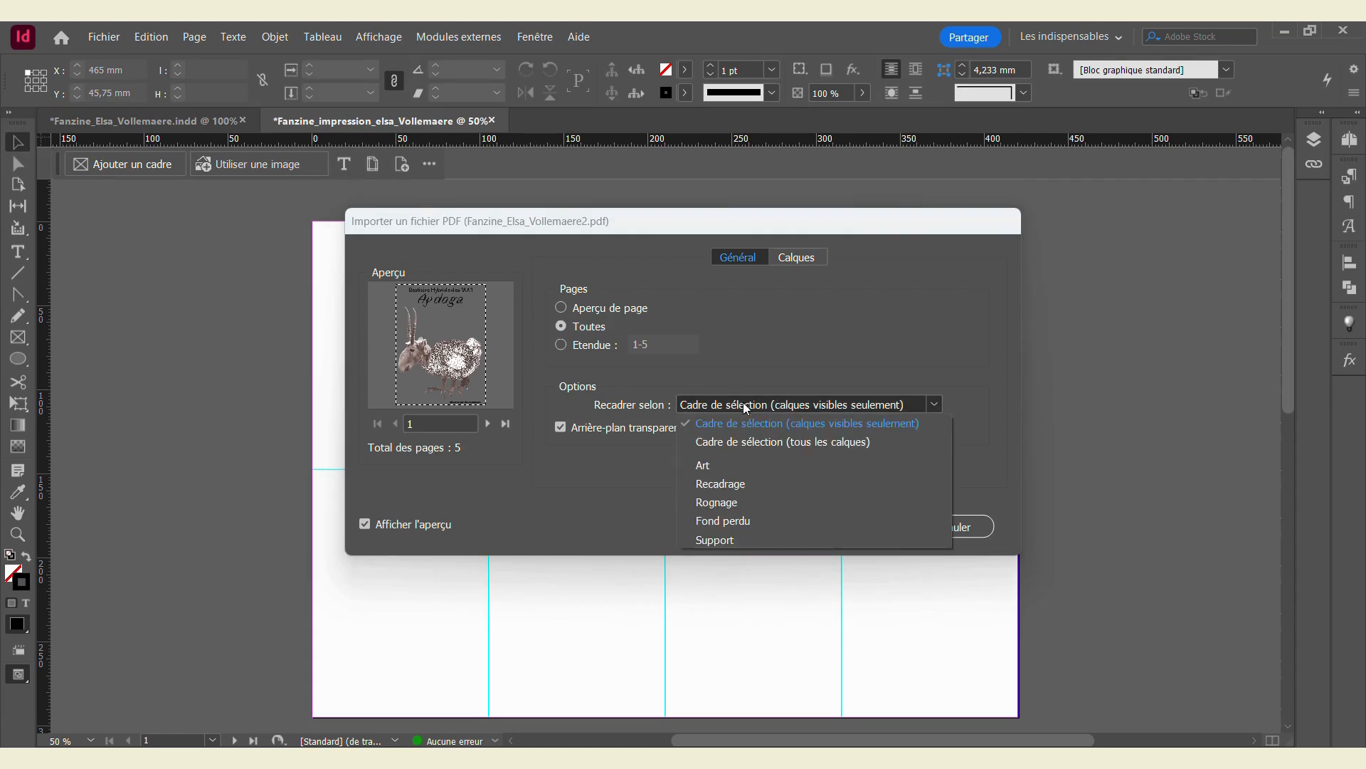
click(746, 445)
click(860, 525)
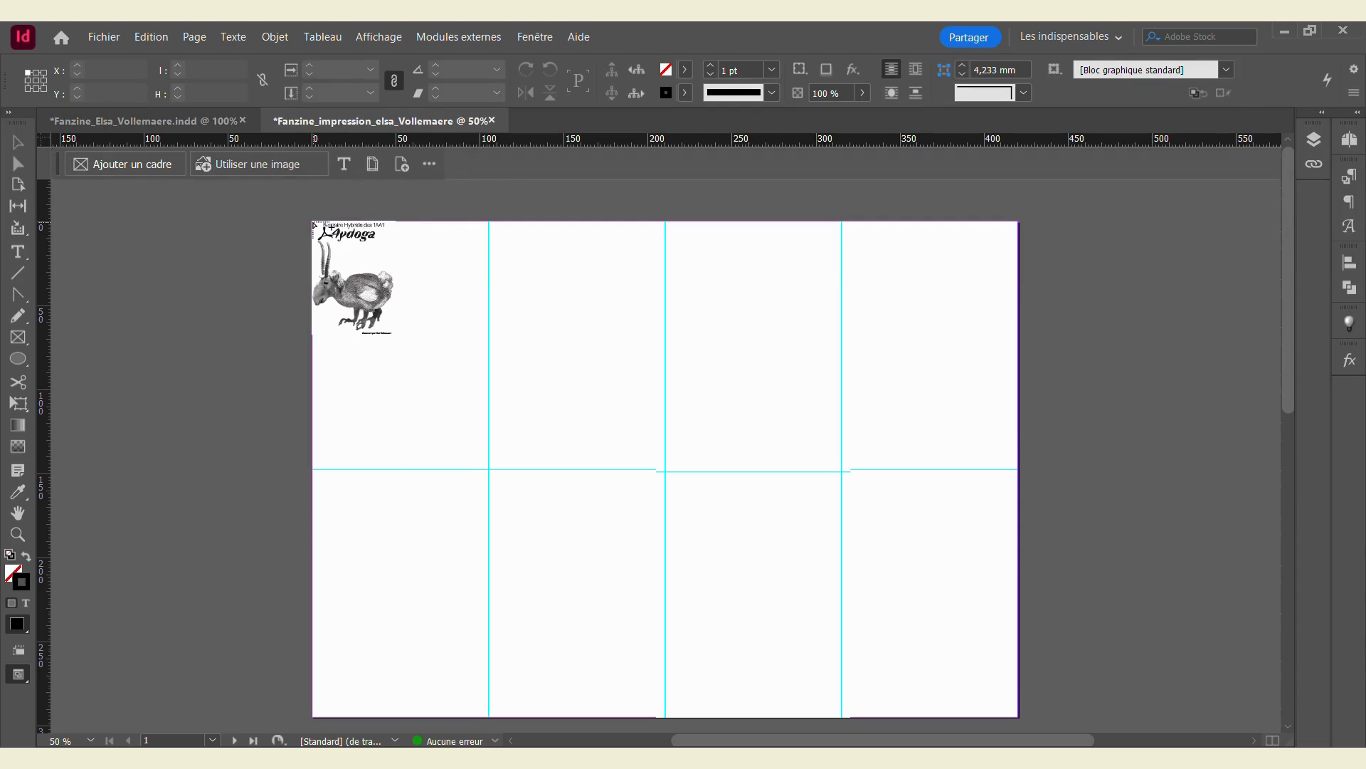
Step: Place the loaded fanzine pages into the eight grid panels, starting with the Aydoga cover upper-left
click(315, 224)
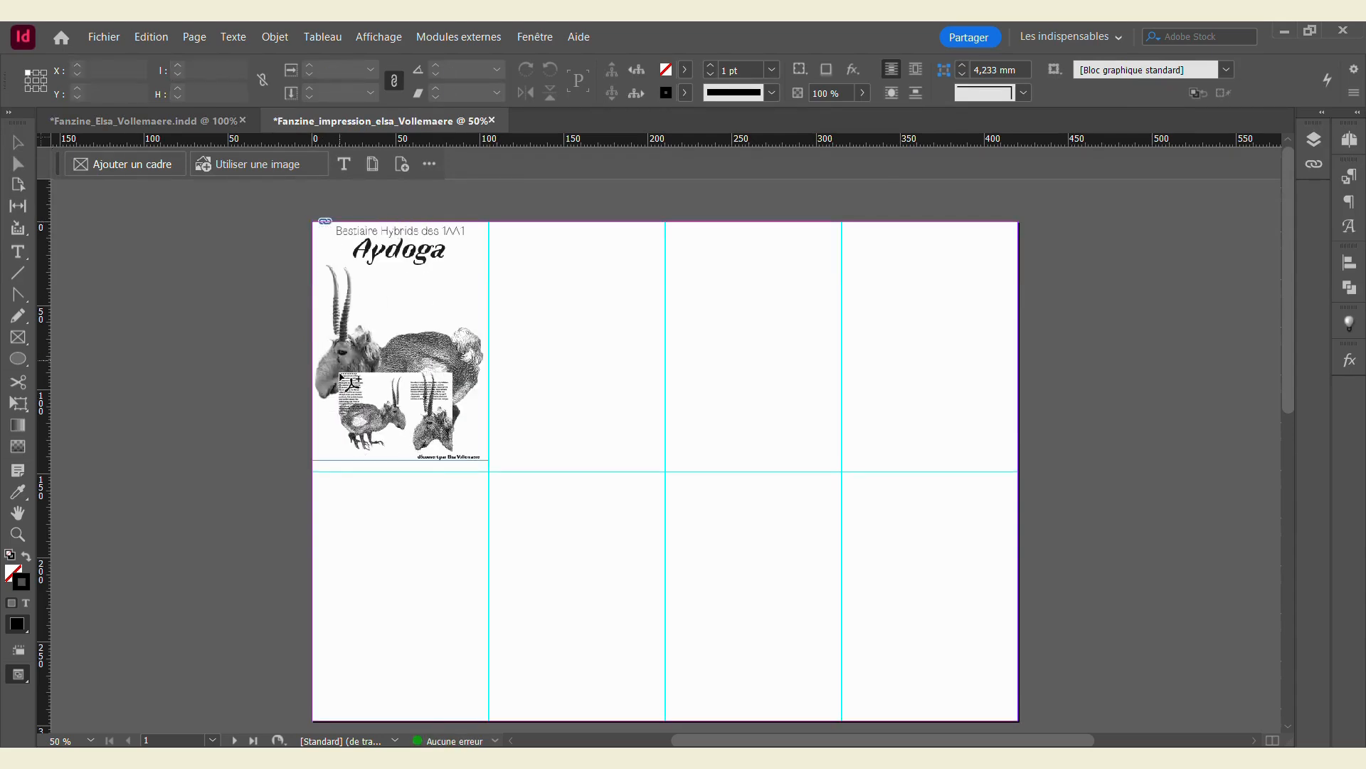
click(314, 471)
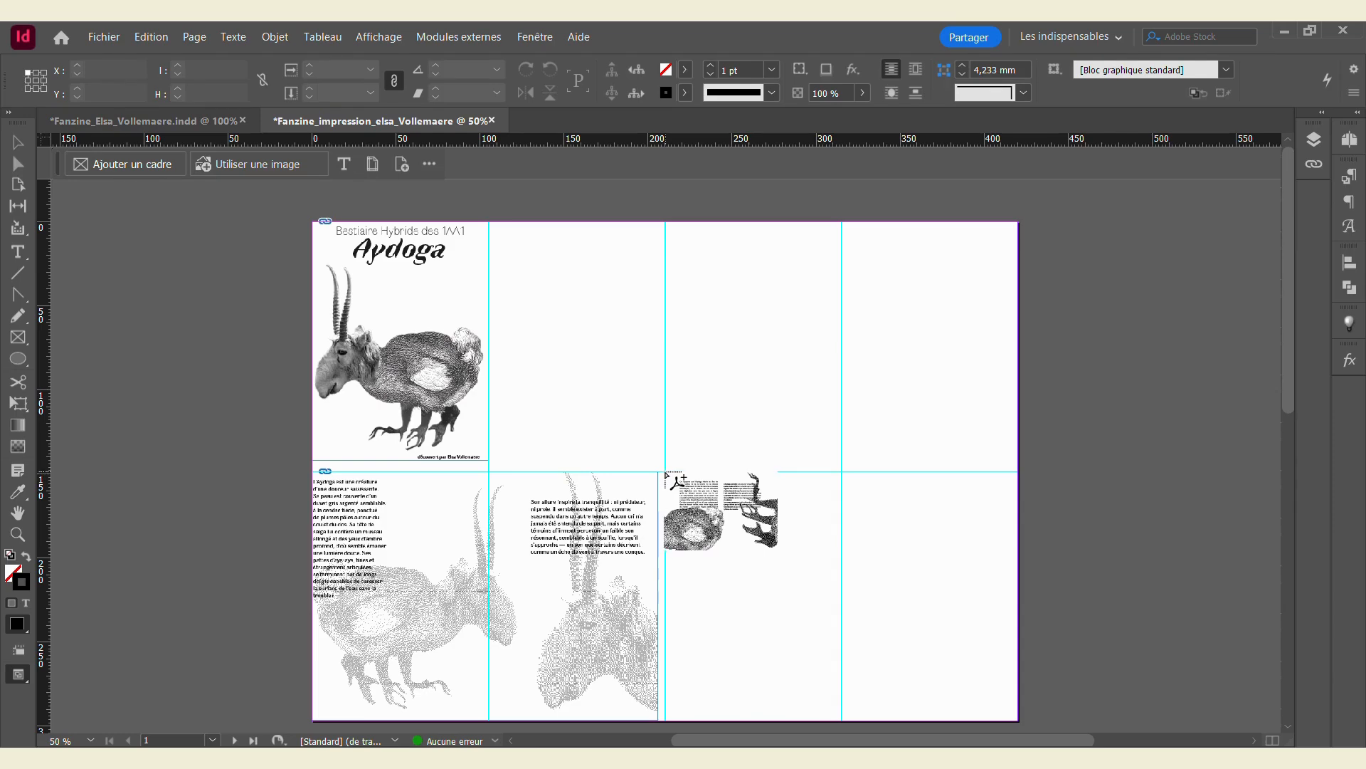
click(666, 472)
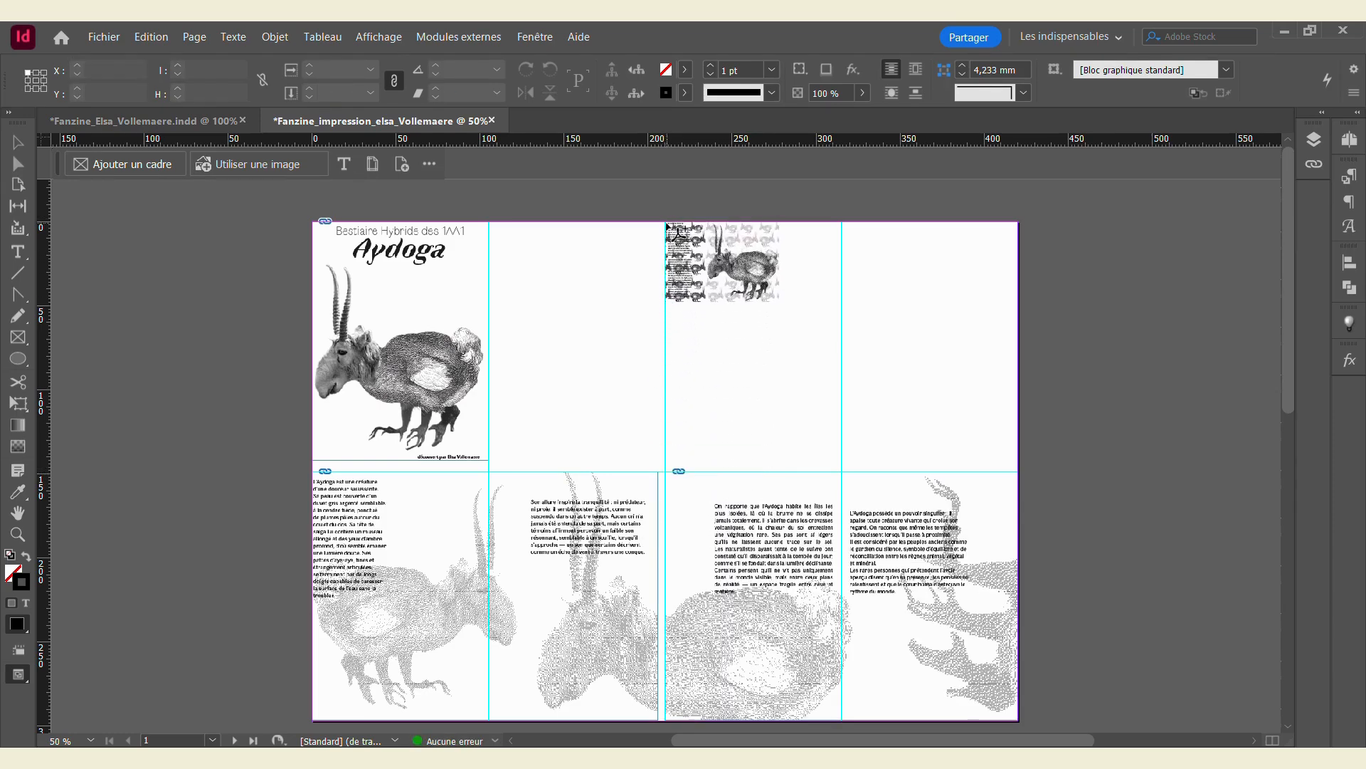
click(666, 225)
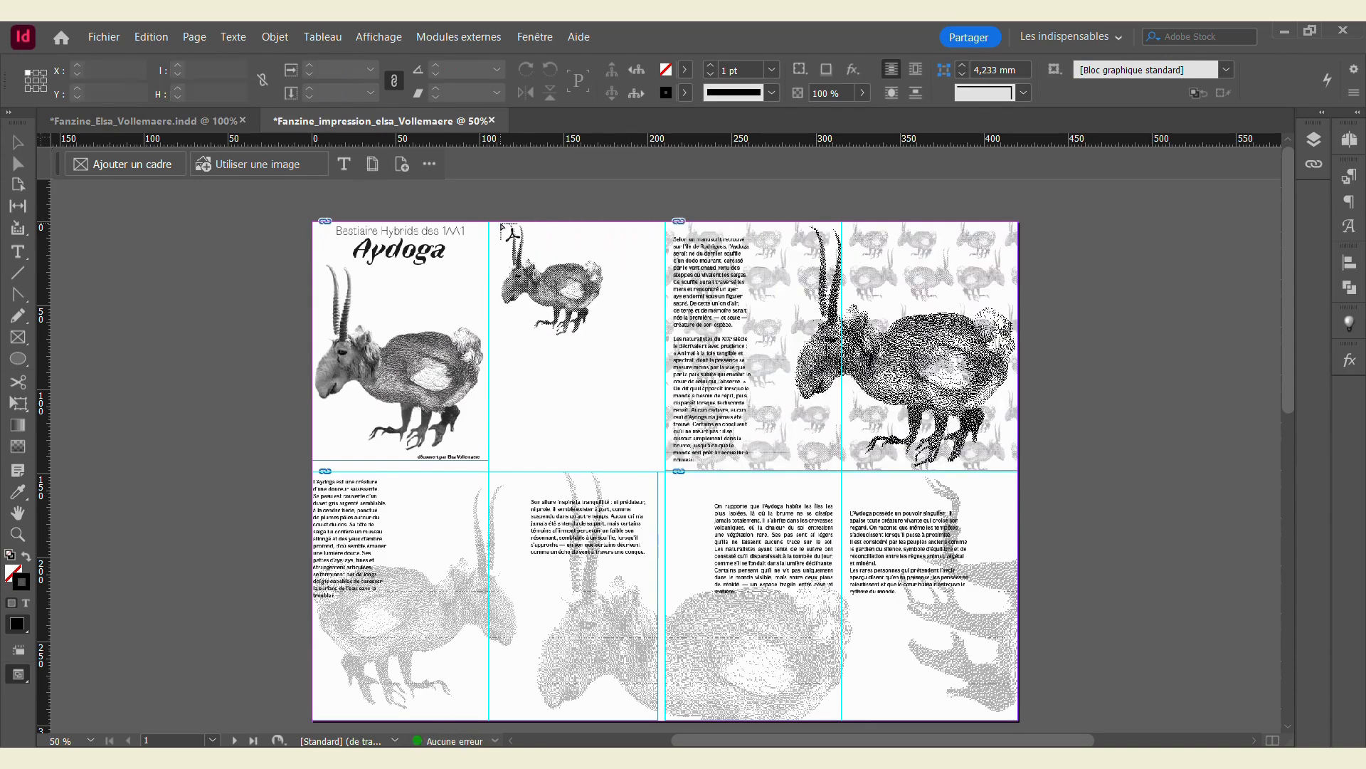
click(496, 224)
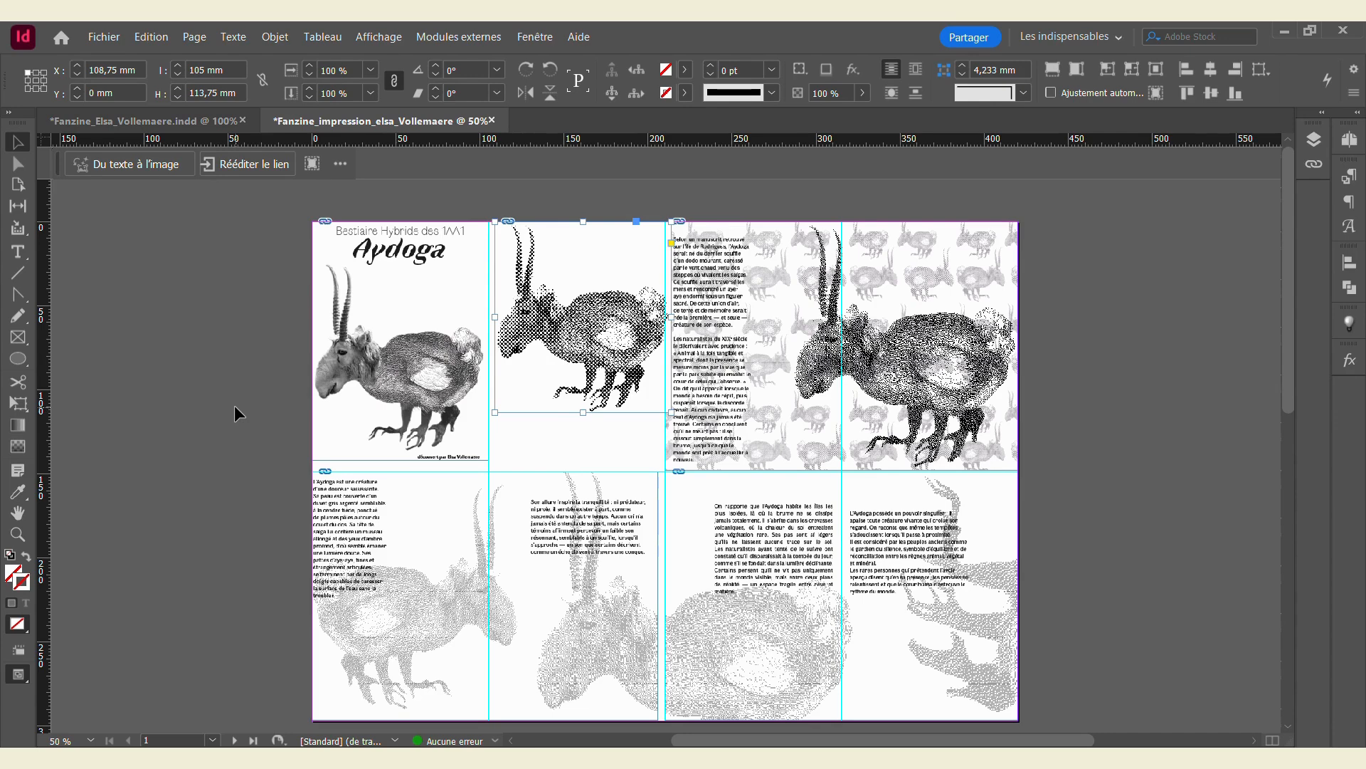
Step: Rotate the cover and the second upper-panel page 180° and move them back into their panels
click(373, 350)
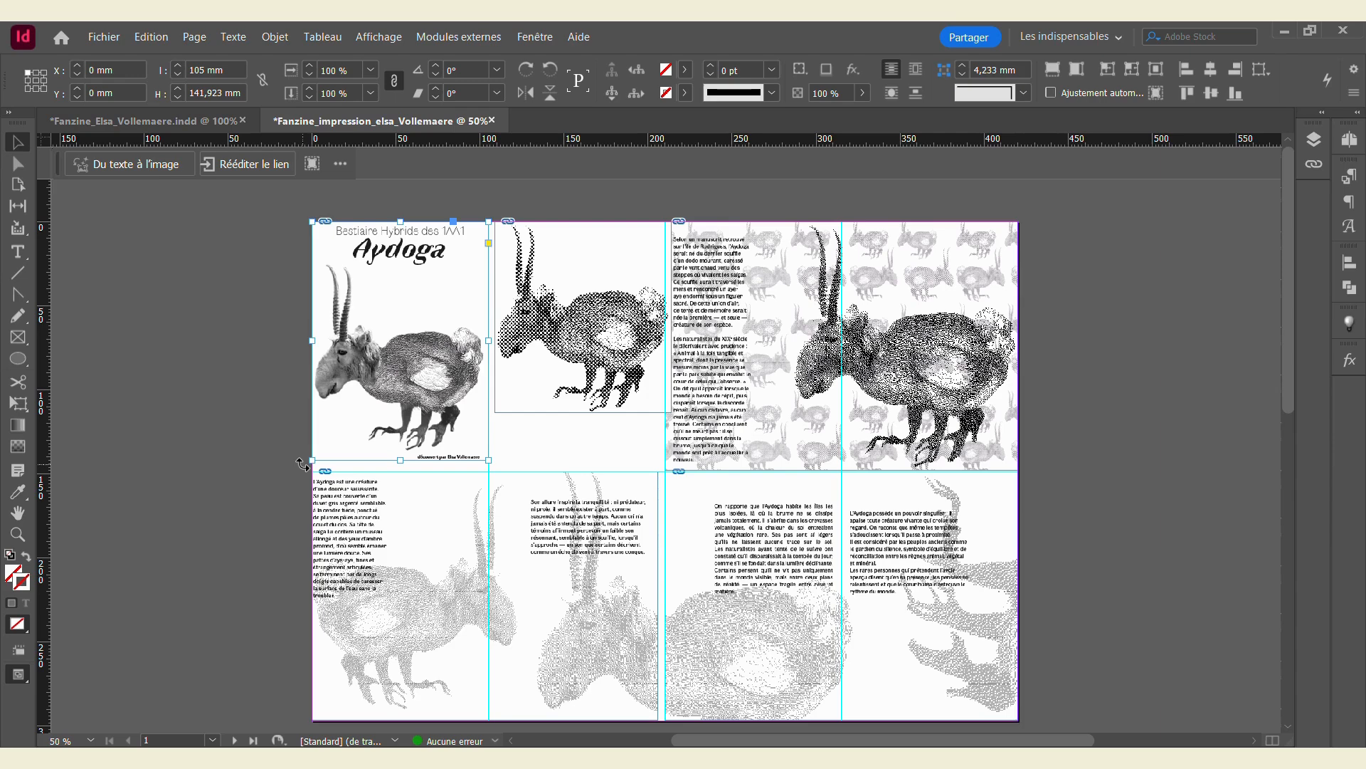
drag(304, 464, 452, 284)
drag(422, 378, 427, 410)
click(538, 357)
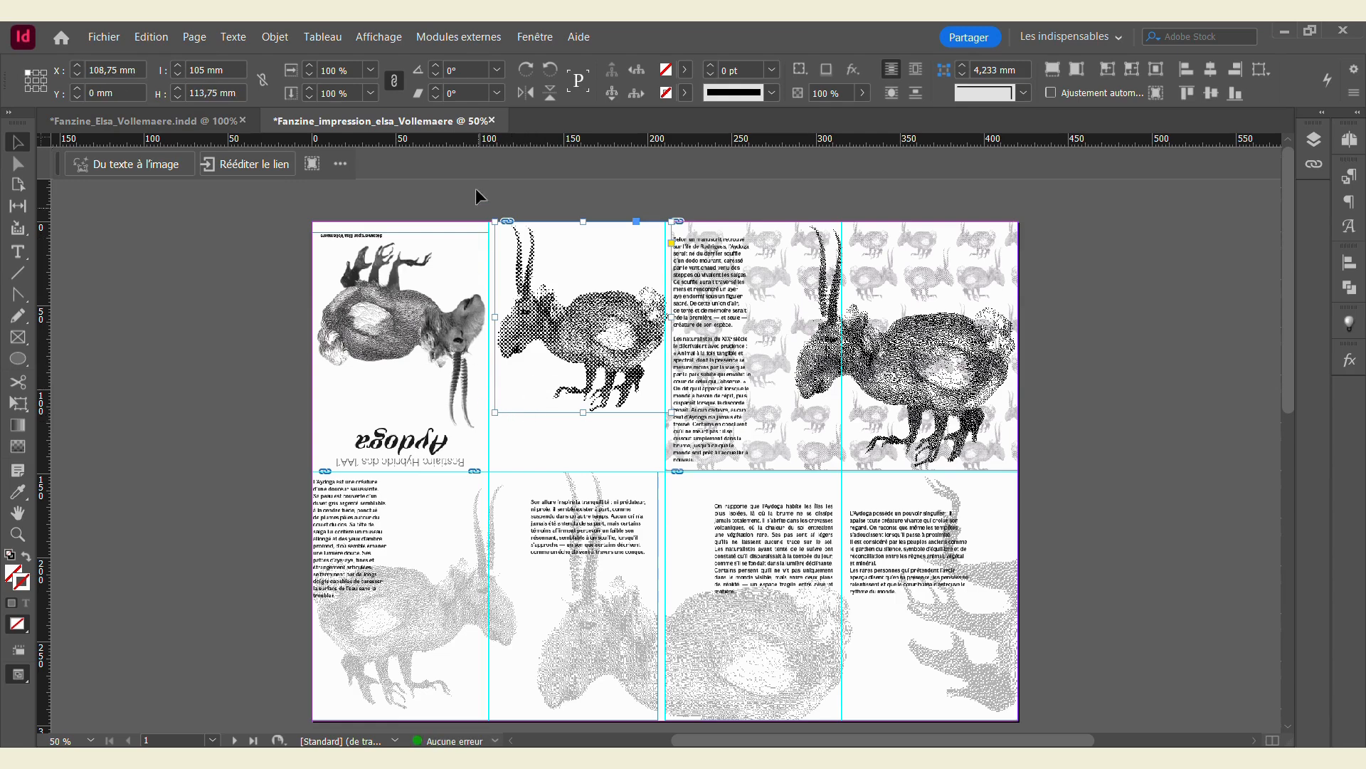
click(451, 69)
text(18)
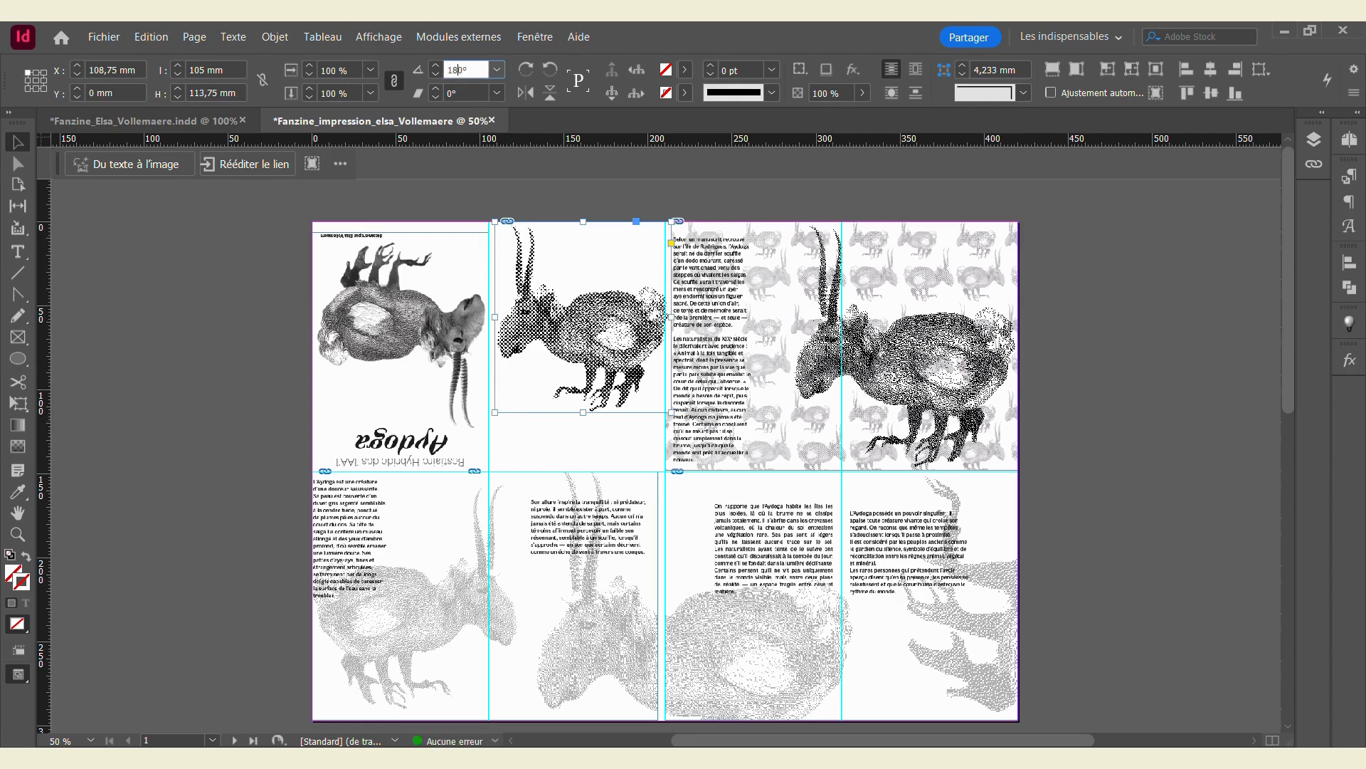
key(Return)
drag(384, 188, 558, 394)
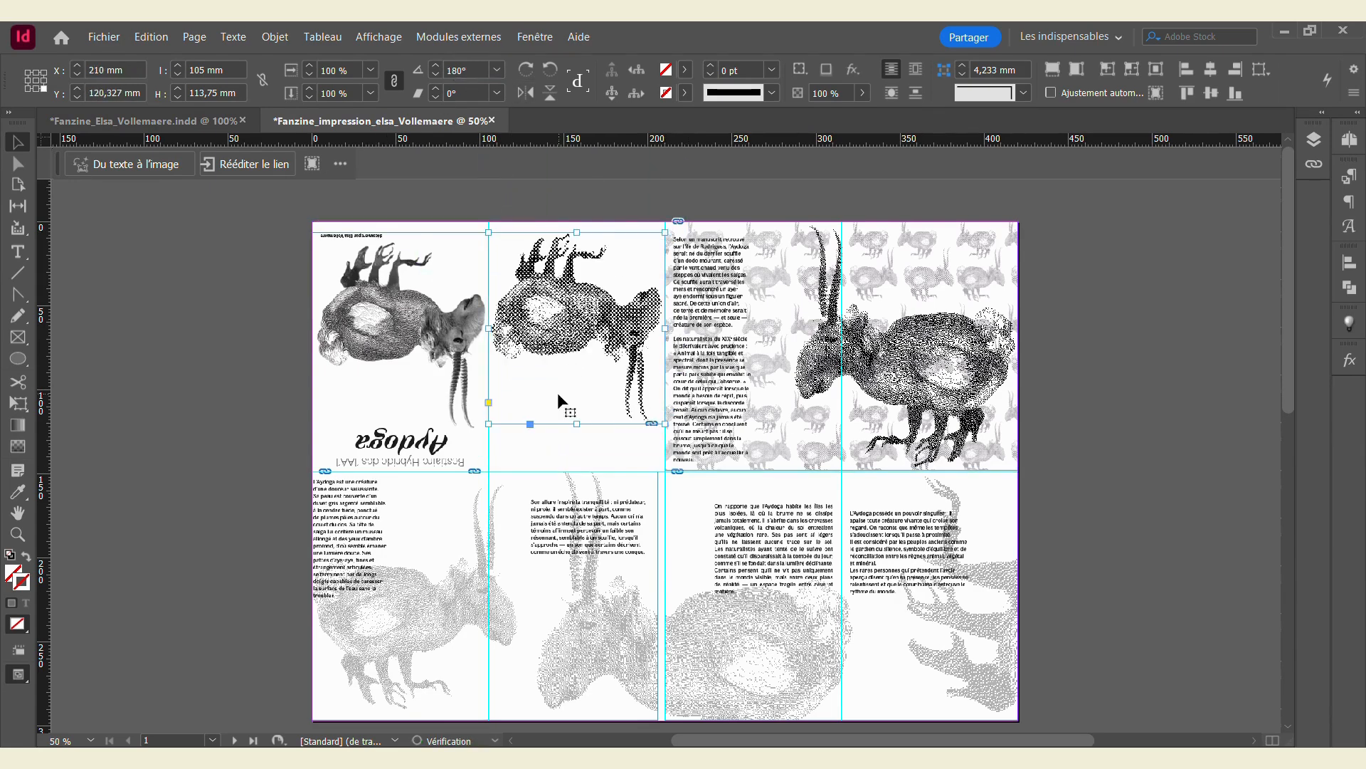
Step: Rotate the top-right spread 180° and move it back into the upper-right panels
click(839, 346)
click(877, 189)
click(790, 274)
click(449, 70)
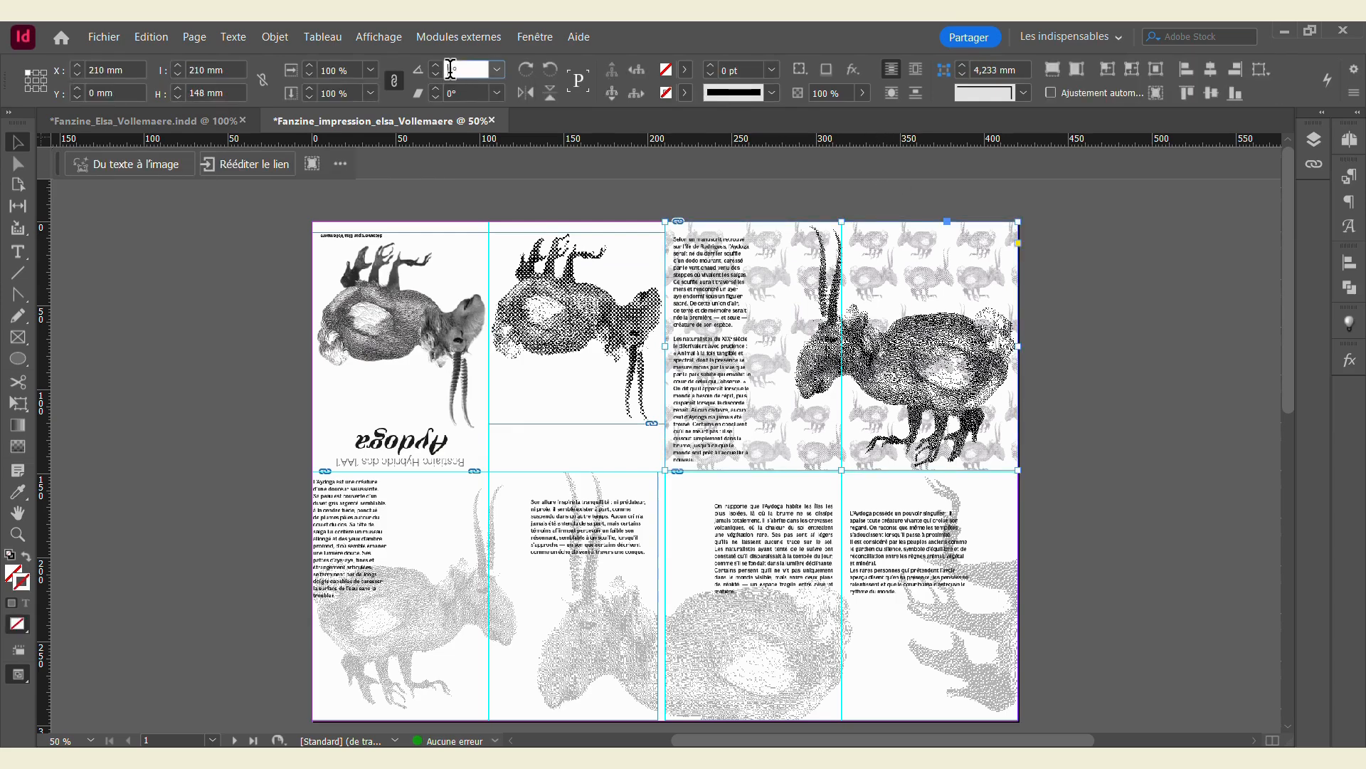
text(180)
key(Return)
drag(393, 193, 734, 441)
Step: Align the lower-left and lower-right spreads to the guides, then scroll down to page 2
click(569, 546)
drag(486, 521, 494, 527)
drag(691, 507, 690, 498)
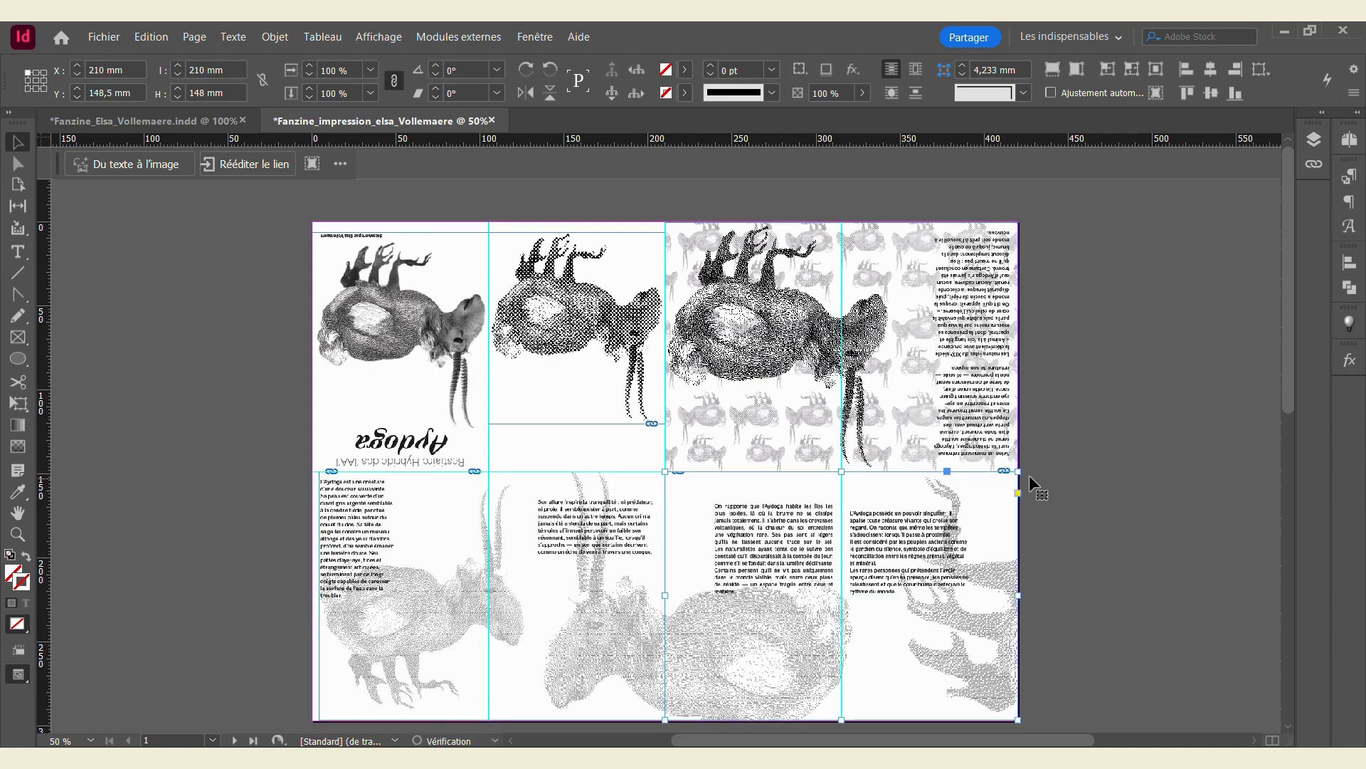
click(1066, 423)
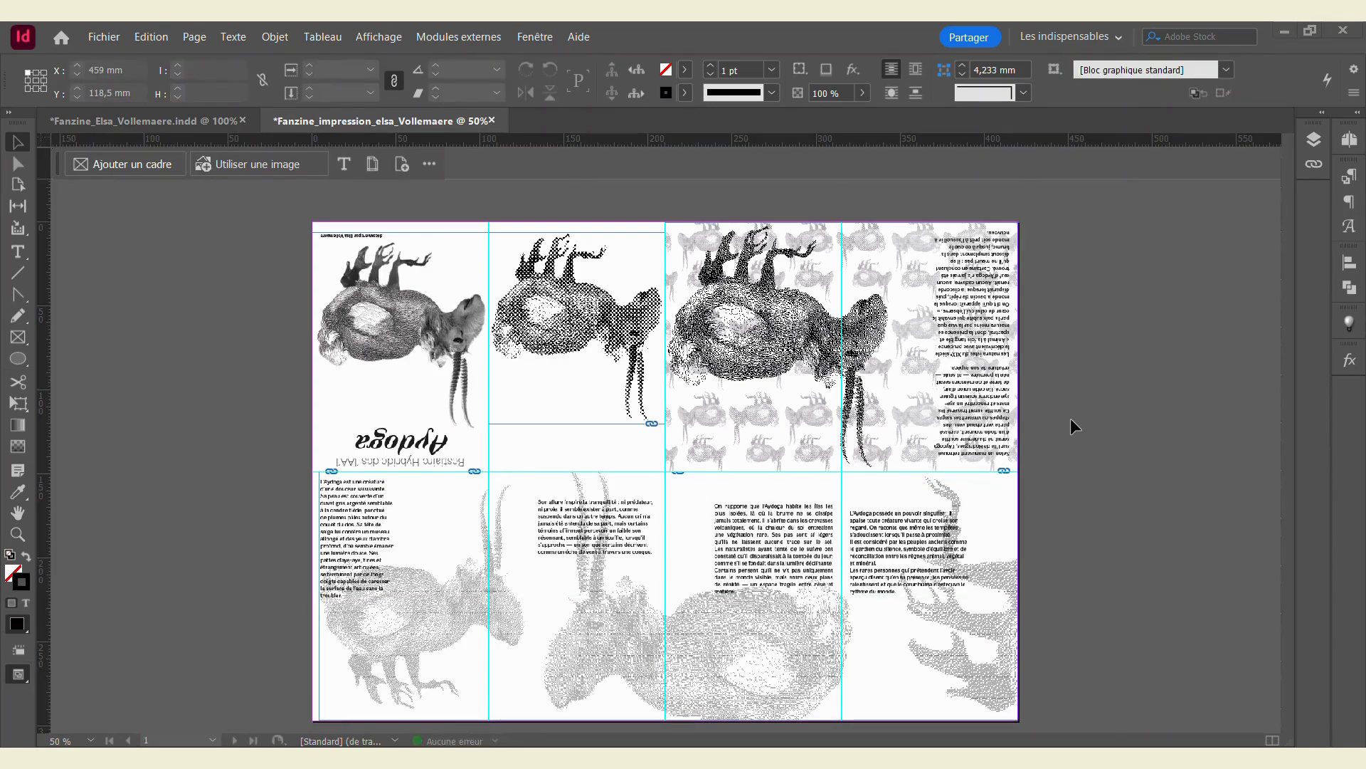
scroll(1120, 416, down, 2)
scroll(1120, 416, down, 10)
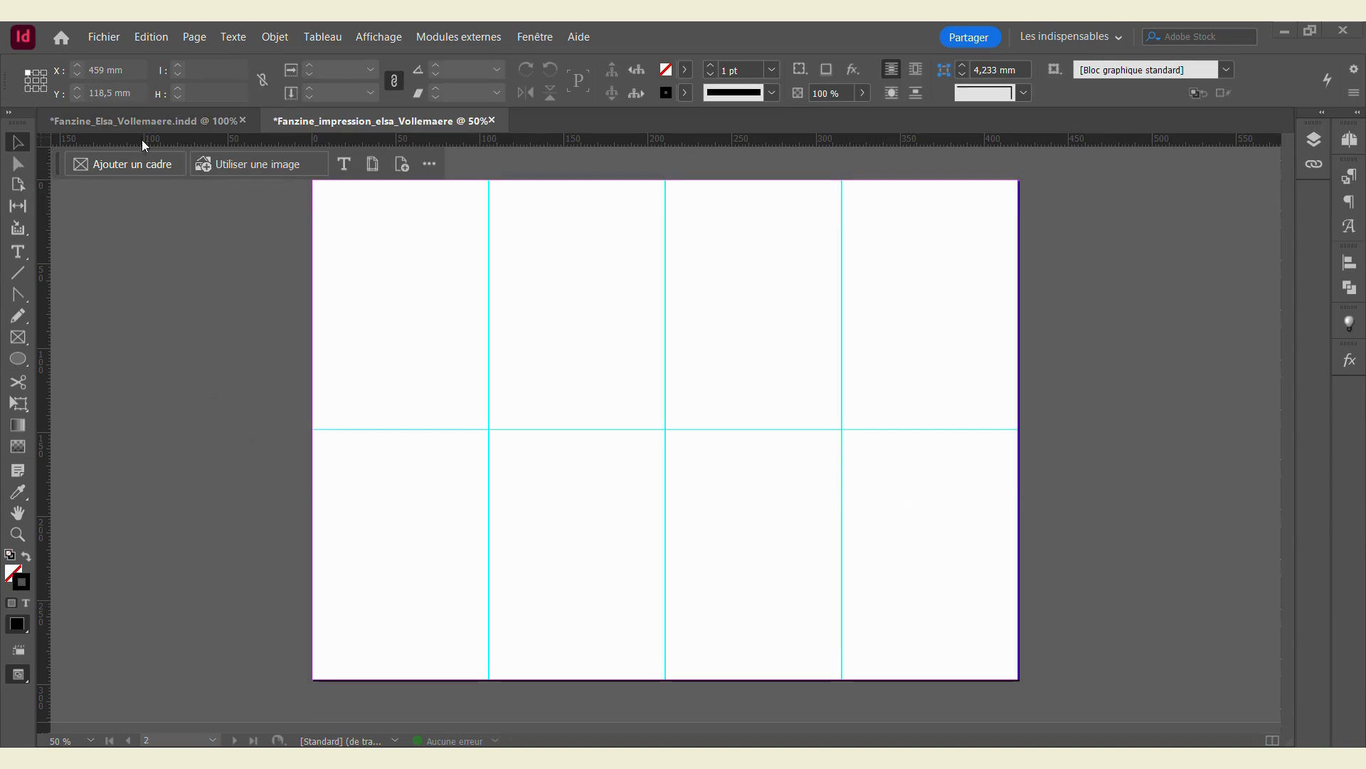
Step: Paste the Aydoga title frame from the fanzine onto page 2 of the imposition document
click(142, 121)
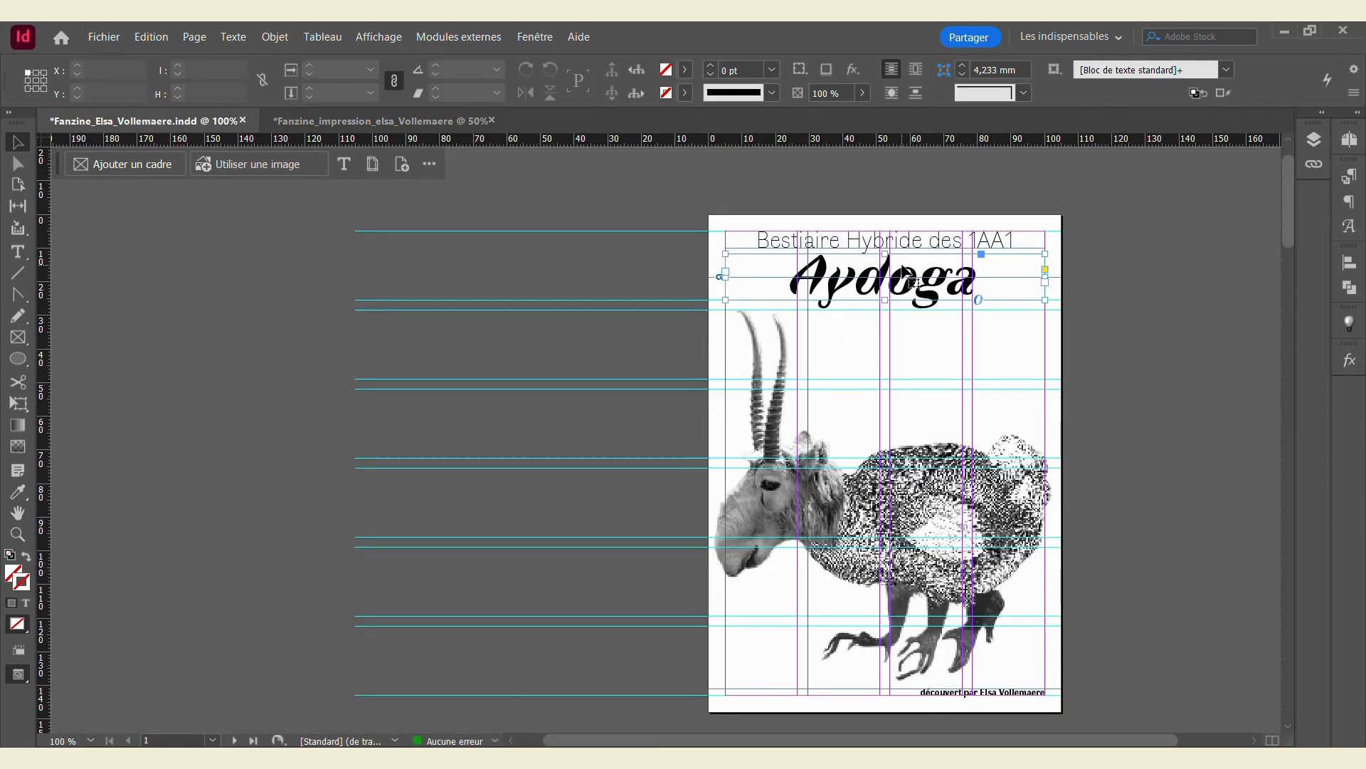
click(462, 120)
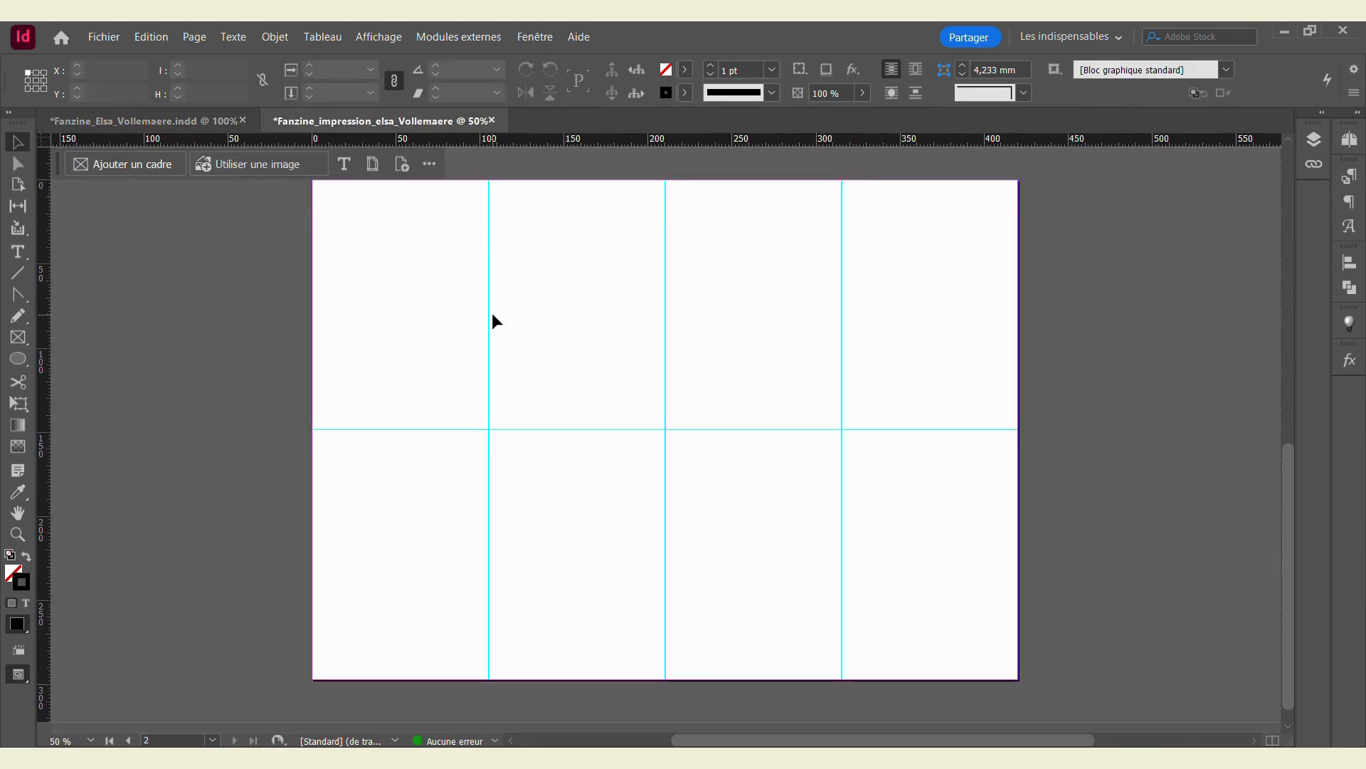
key(ctrl+v)
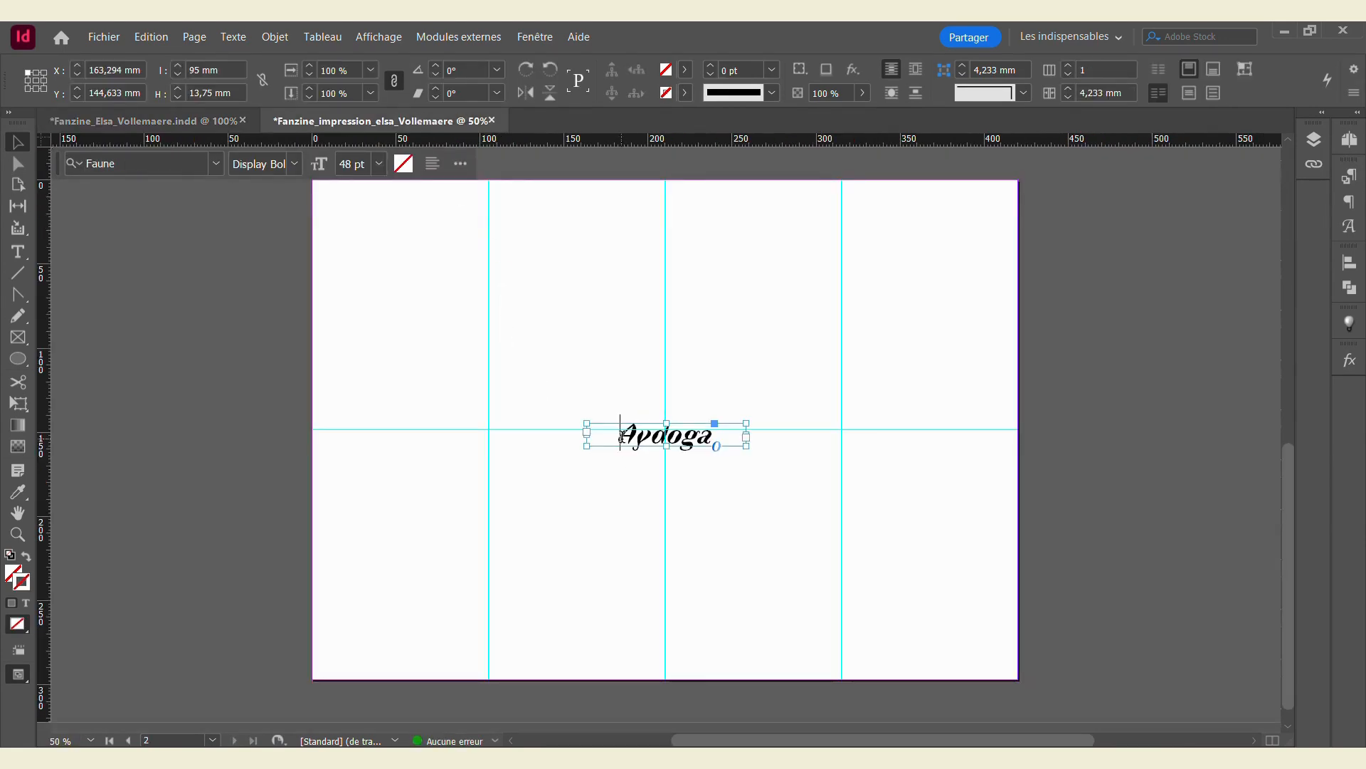
triple_click(623, 436)
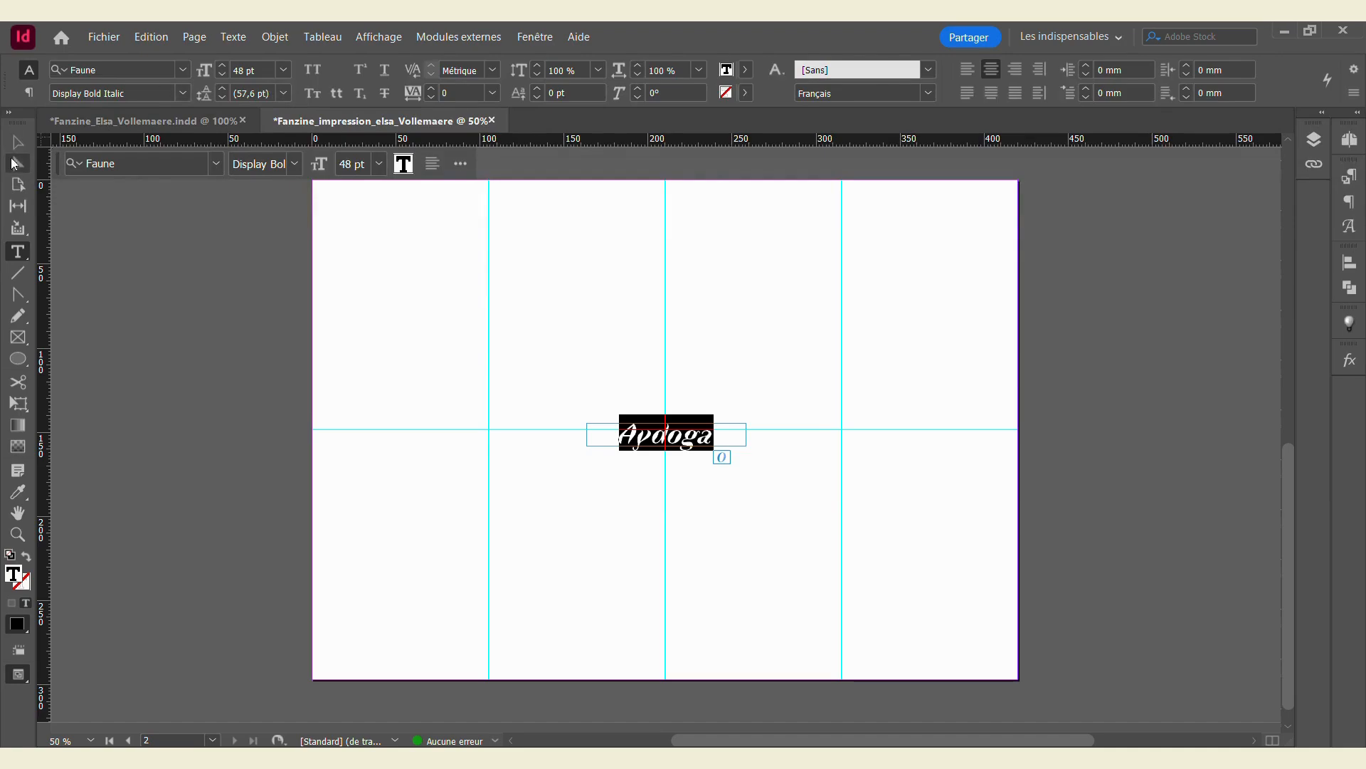
click(16, 150)
scroll(460, 393, down, 15)
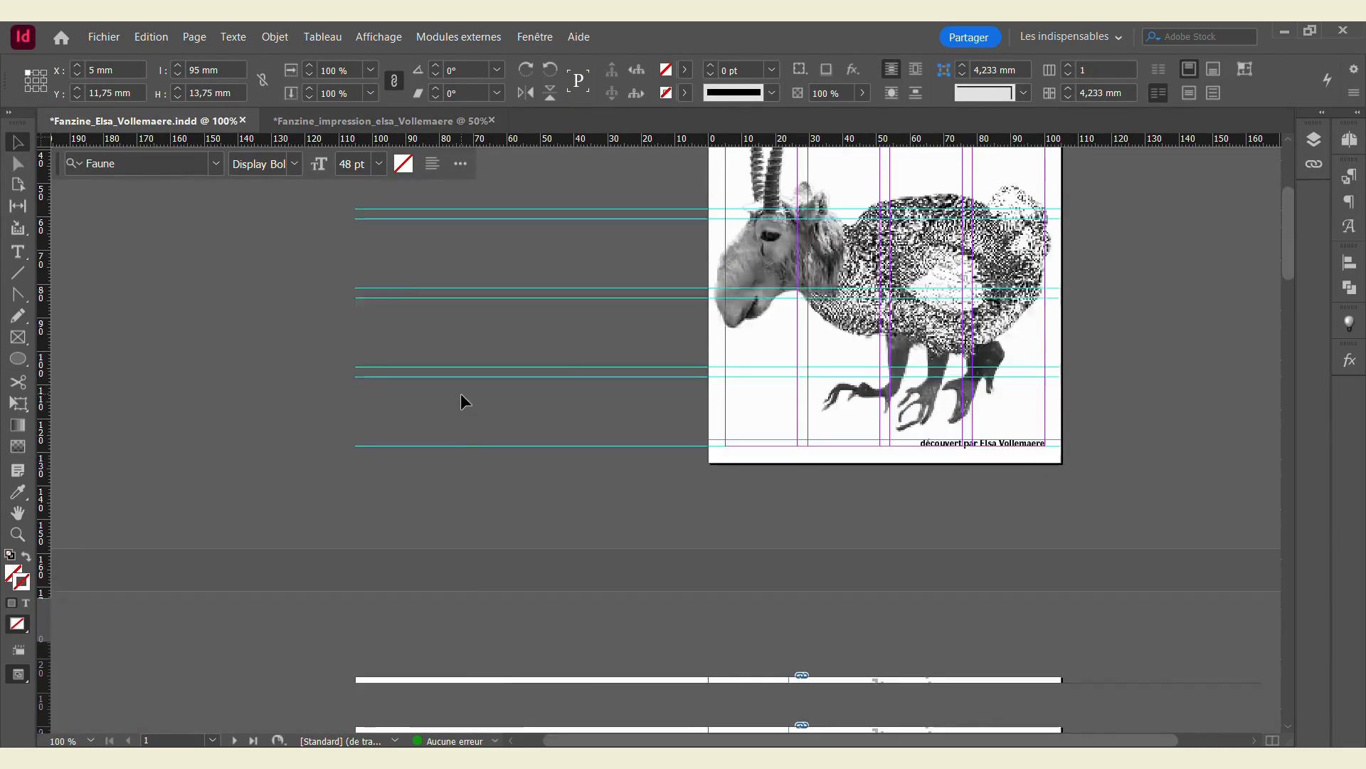
scroll(457, 404, down, 10)
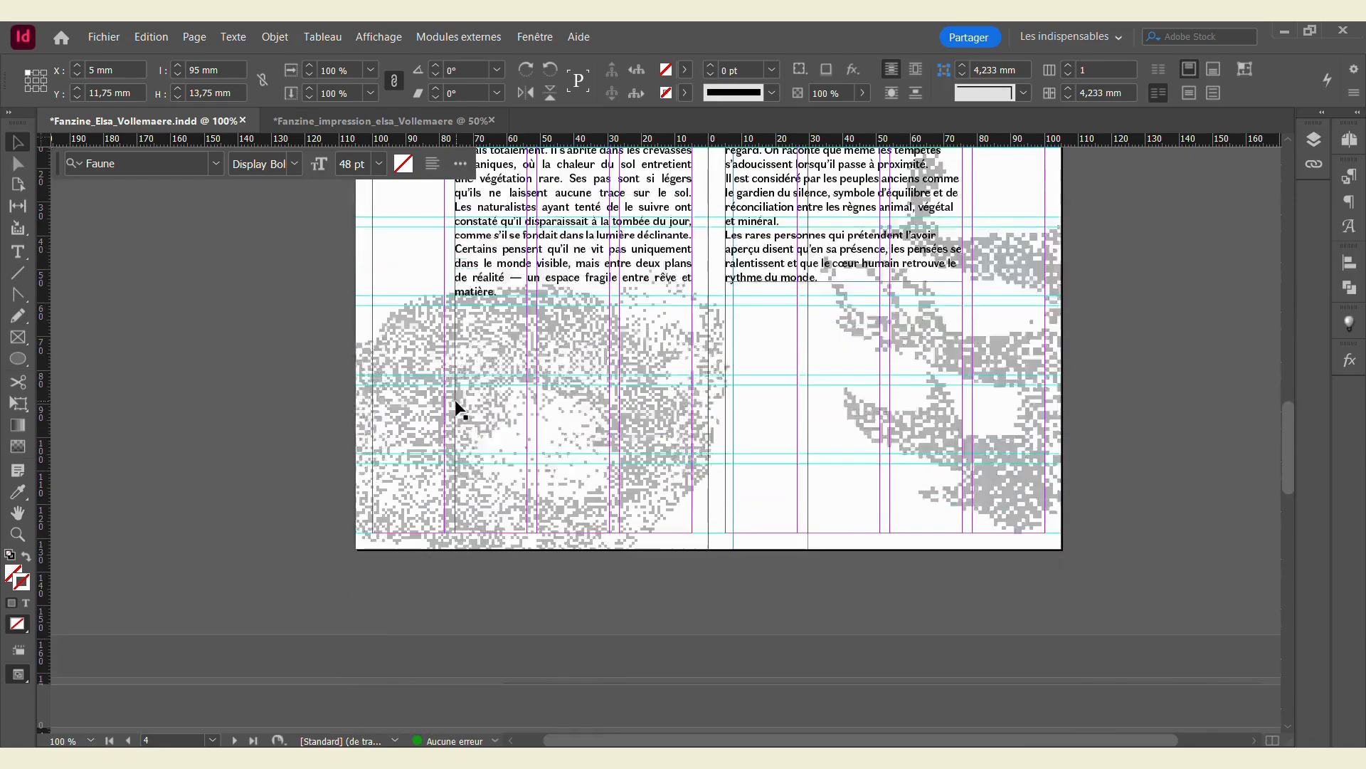
key(ctrl+Tab)
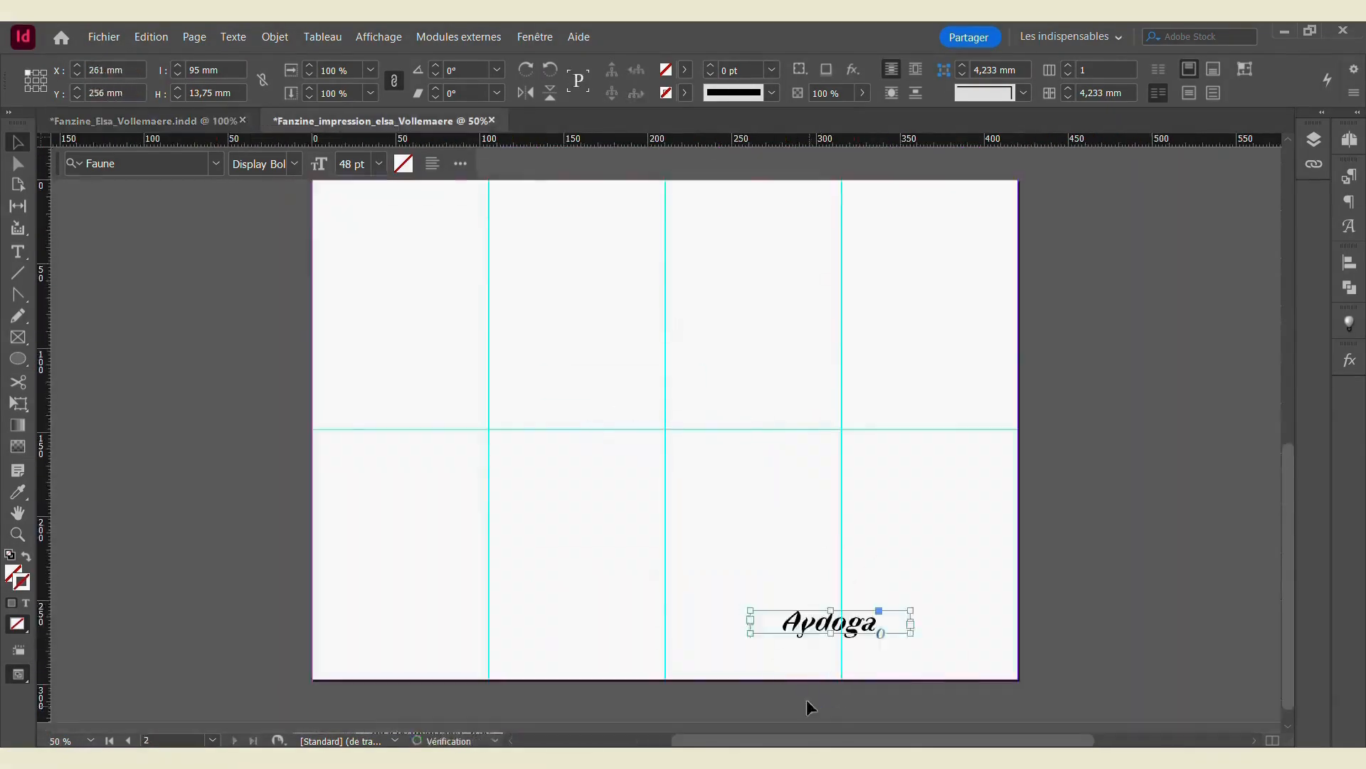
Step: Move the Aydoga frame to the top of the page and duplicate it into a first row
drag(811, 623, 373, 192)
key(ctrl+c)
key(ctrl+v)
drag(646, 432, 691, 193)
drag(1073, 254, 832, 214)
Step: Paste further Aydoga rows in staggered positions down to the bottom of the page
key(ctrl+v)
drag(355, 432, 386, 291)
key(ctrl+v)
key(ctrl+v)
drag(388, 429, 387, 336)
key(ctrl+v)
key(ctrl+v)
drag(384, 431, 388, 606)
key(ctrl+v)
drag(389, 423, 388, 655)
Step: Select all the Aydoga rows, centre them on the page, then undo the centring
drag(172, 188, 1139, 700)
click(1349, 263)
click(1167, 309)
key(ctrl+z)
Step: Lower the Aydoga pattern text's opacity to 30% in the Effects settings
right_click(396, 187)
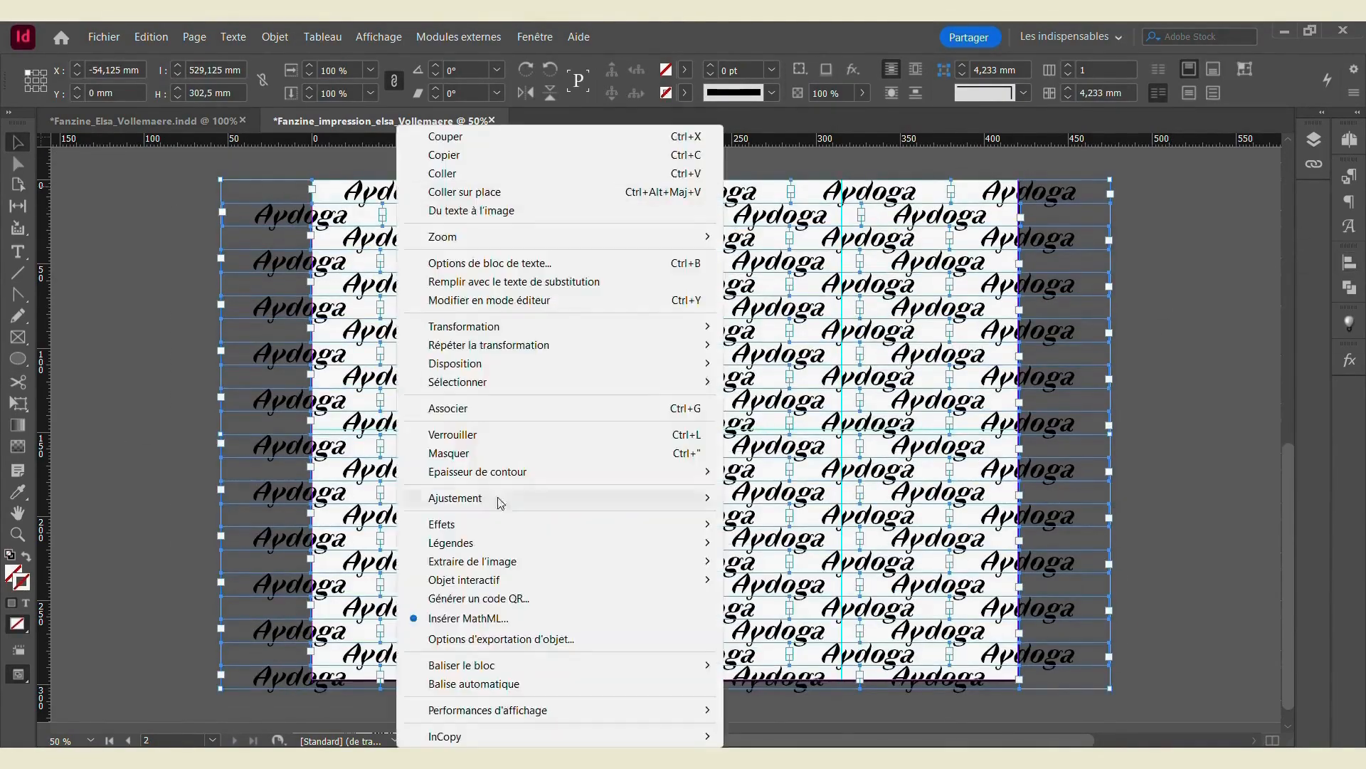
click(765, 525)
click(436, 299)
drag(439, 320, 366, 321)
click(594, 558)
Step: Copy the hybrid goat image from the fanzine onto page 2, enlarge it to page height, and move it right
click(143, 121)
key(ctrl+c)
click(381, 121)
key(ctrl+v)
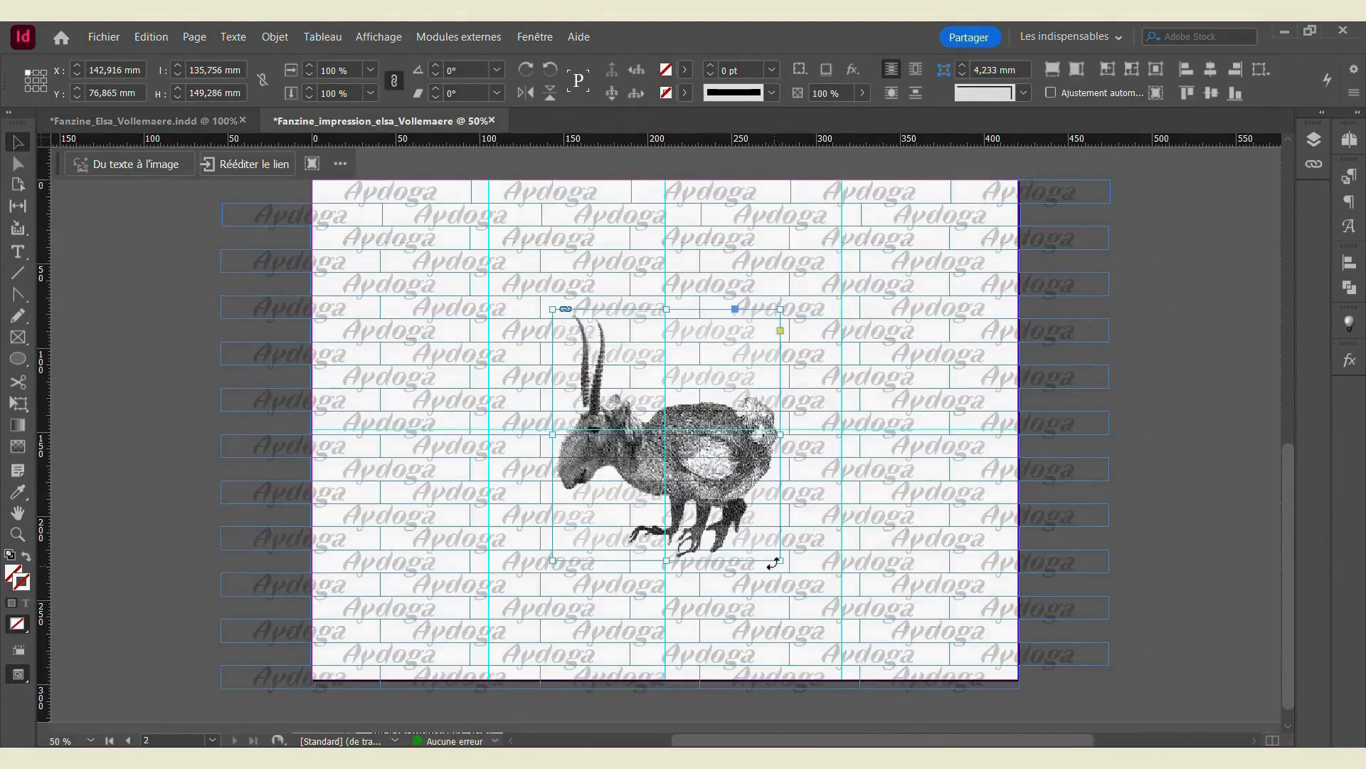
drag(781, 560, 890, 681)
drag(553, 308, 437, 182)
drag(626, 455, 755, 455)
click(1183, 476)
Step: Paste the black Aydoga title at page 2's top left, widened and enlarged to about 170 pt
click(143, 121)
key(ctrl+c)
click(381, 121)
key(ctrl+v)
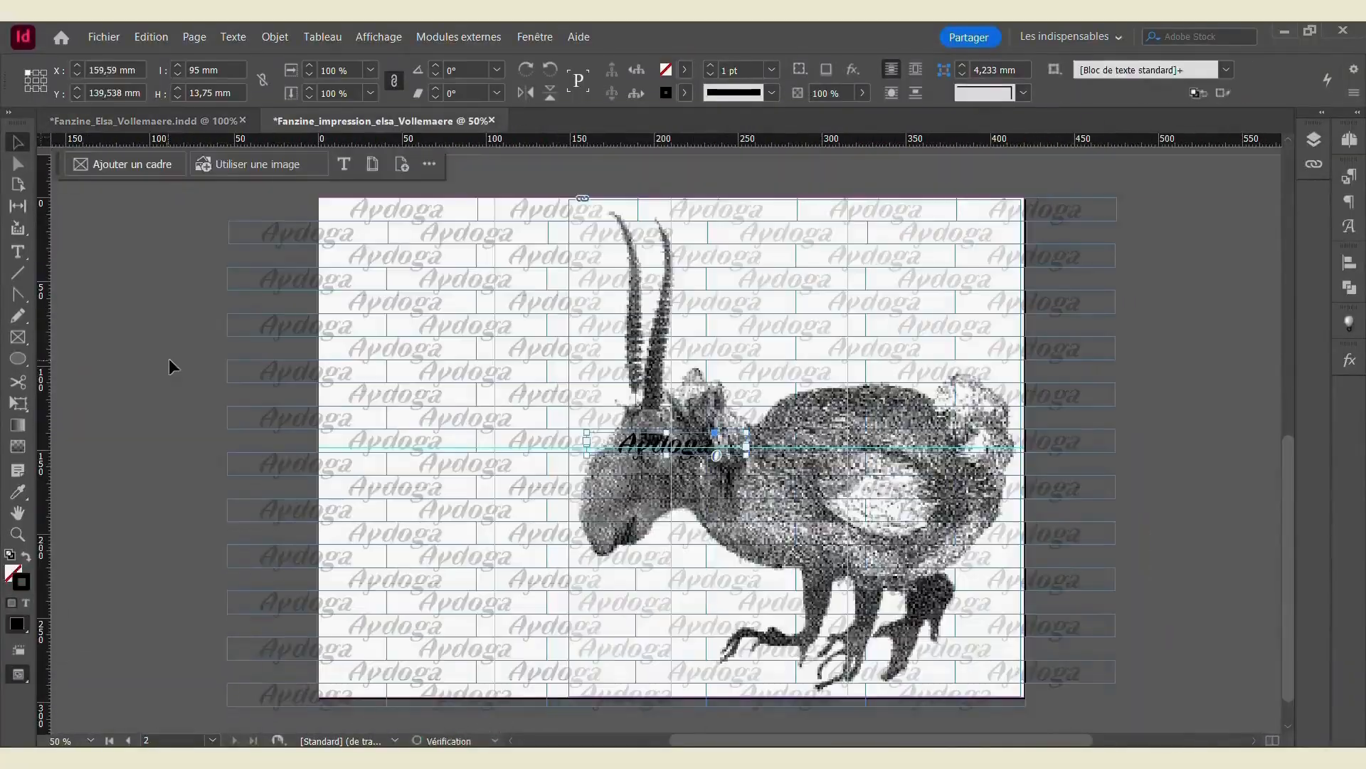
drag(666, 443, 464, 232)
drag(544, 244, 954, 277)
double_click(669, 260)
key(ctrl+shift+l)
key(Escape)
drag(619, 263, 585, 269)
Step: Preview page 2 in full screen, then return and scroll through the pages
key(shift+w)
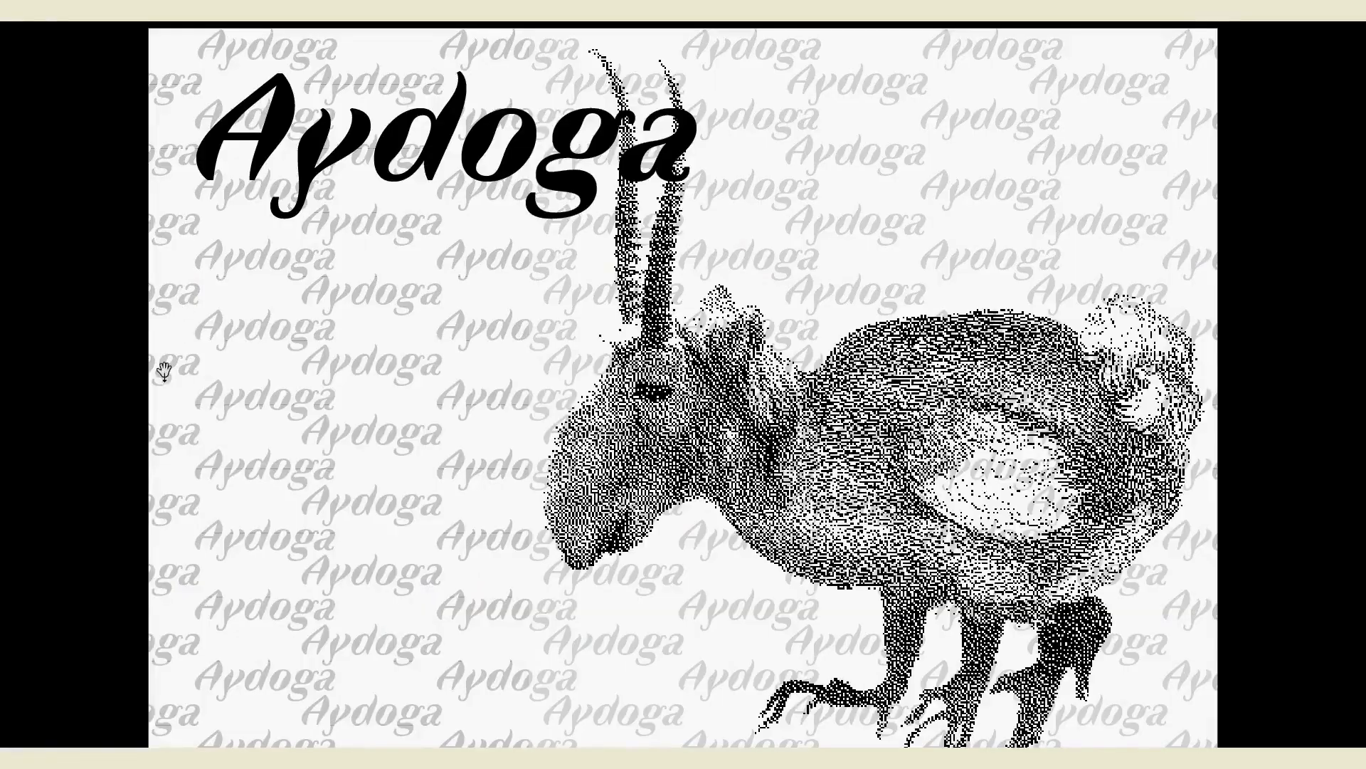
key(Escape)
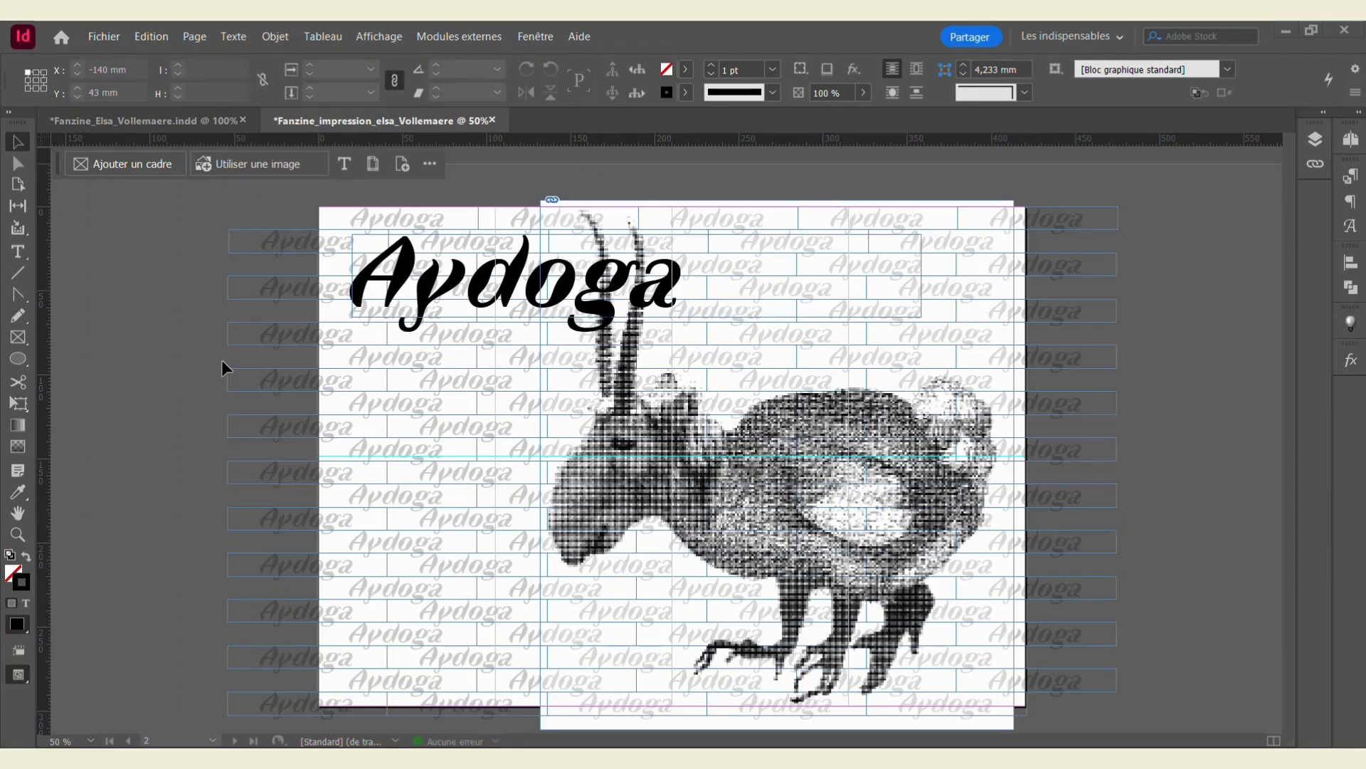
scroll(211, 384, up, 10)
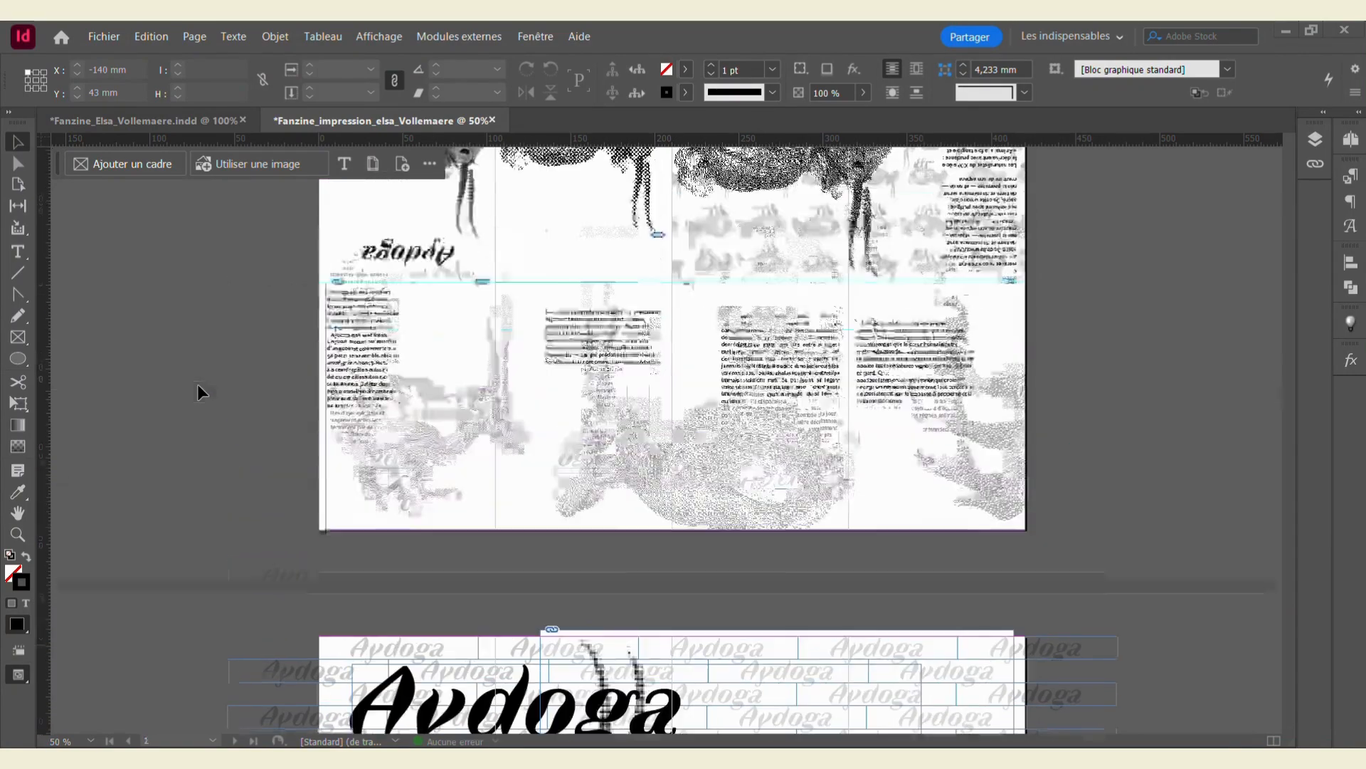
scroll(194, 384, down, 5)
scroll(194, 382, down, 5)
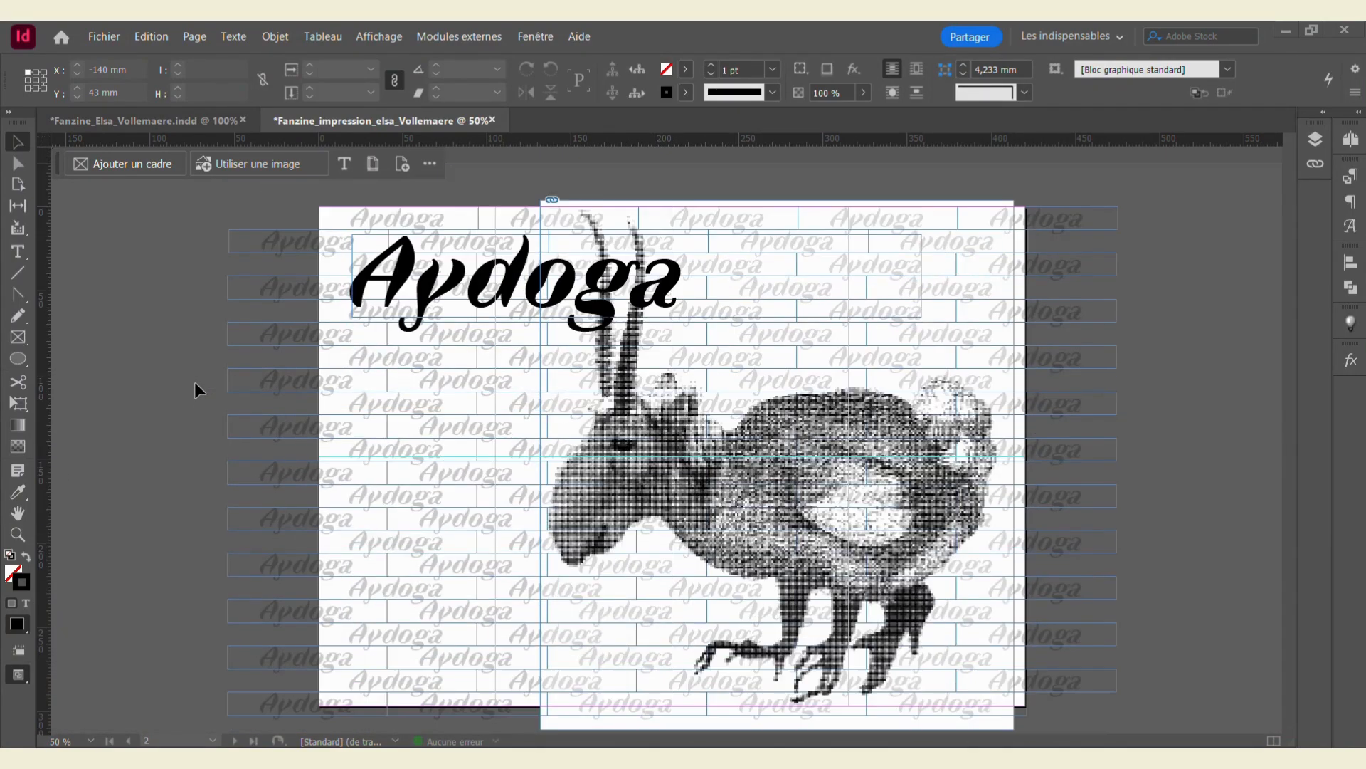
scroll(195, 382, up, 10)
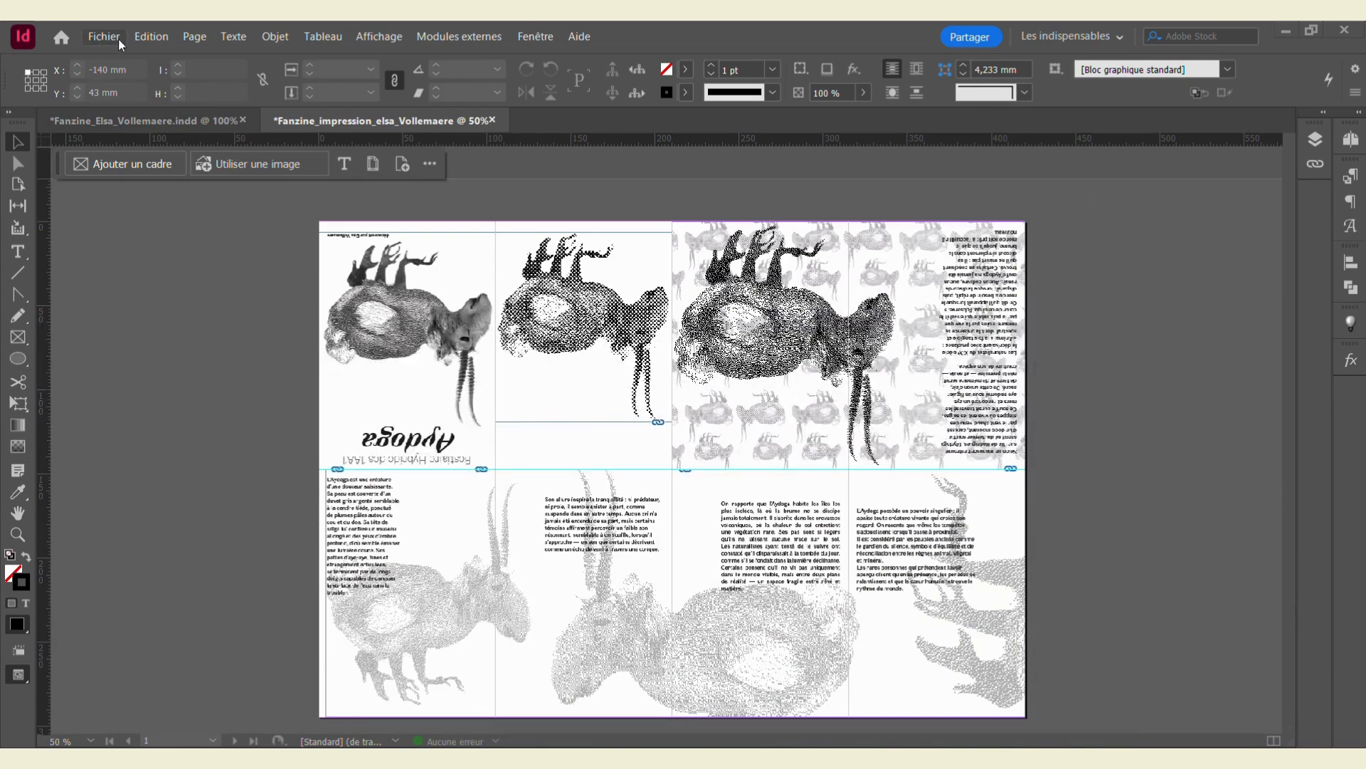
Step: Save the document to the computer in OLN > Bestiaire - animaux hybrides > Fanzine under its impression file name
click(104, 37)
click(177, 176)
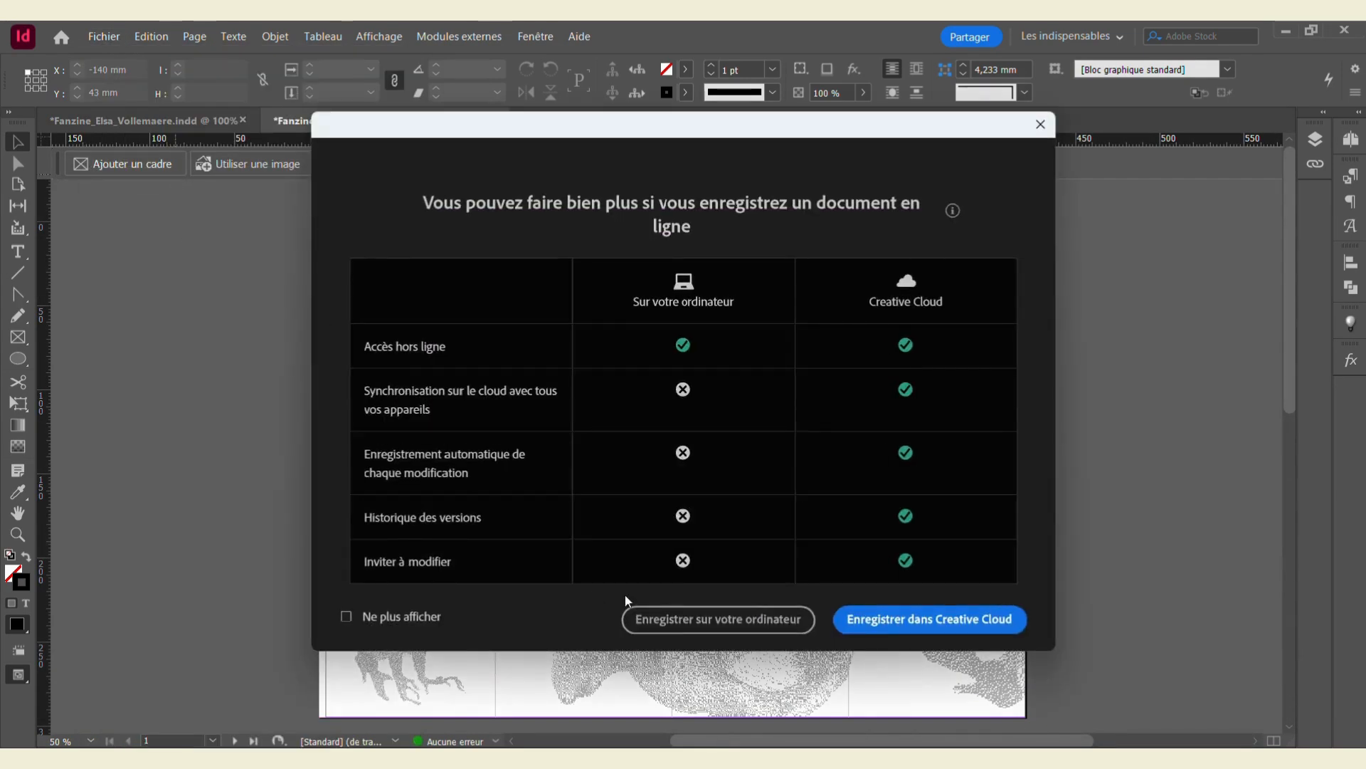
click(713, 621)
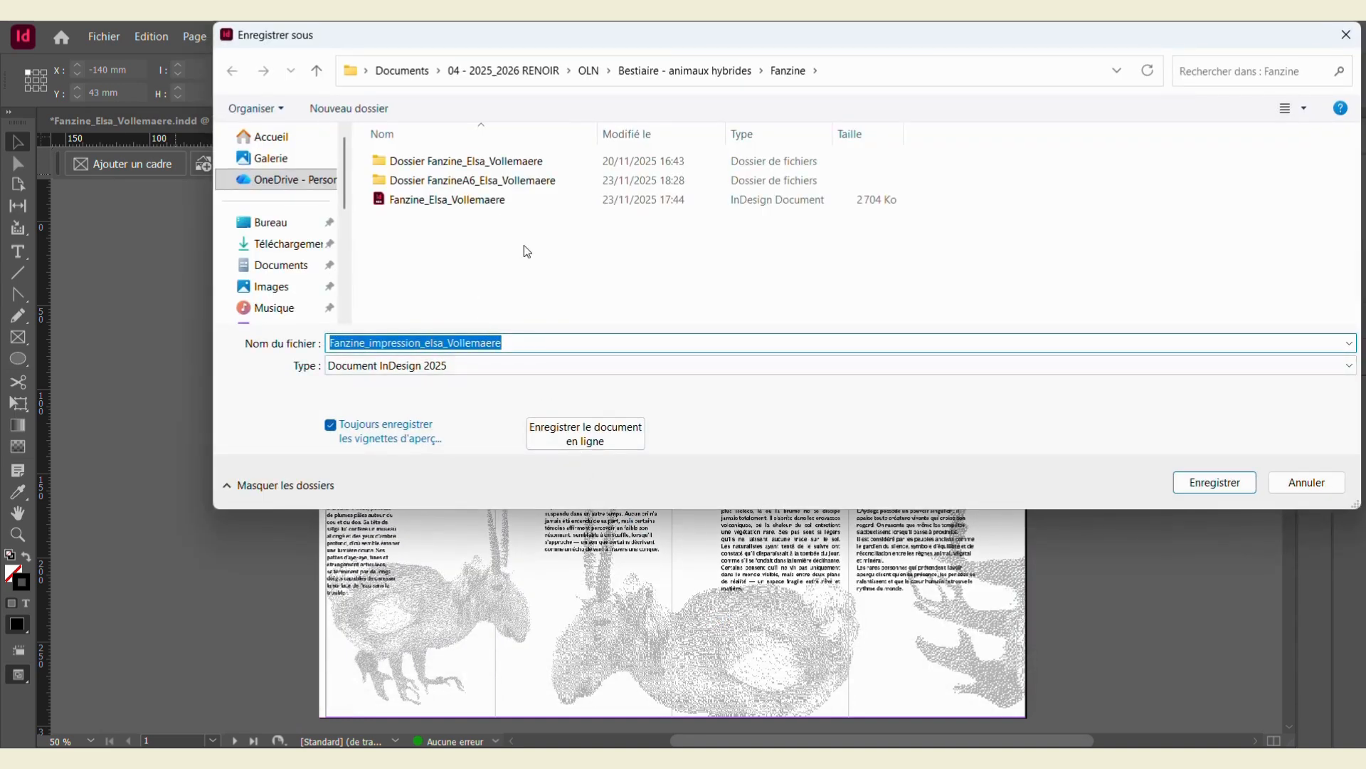
click(541, 77)
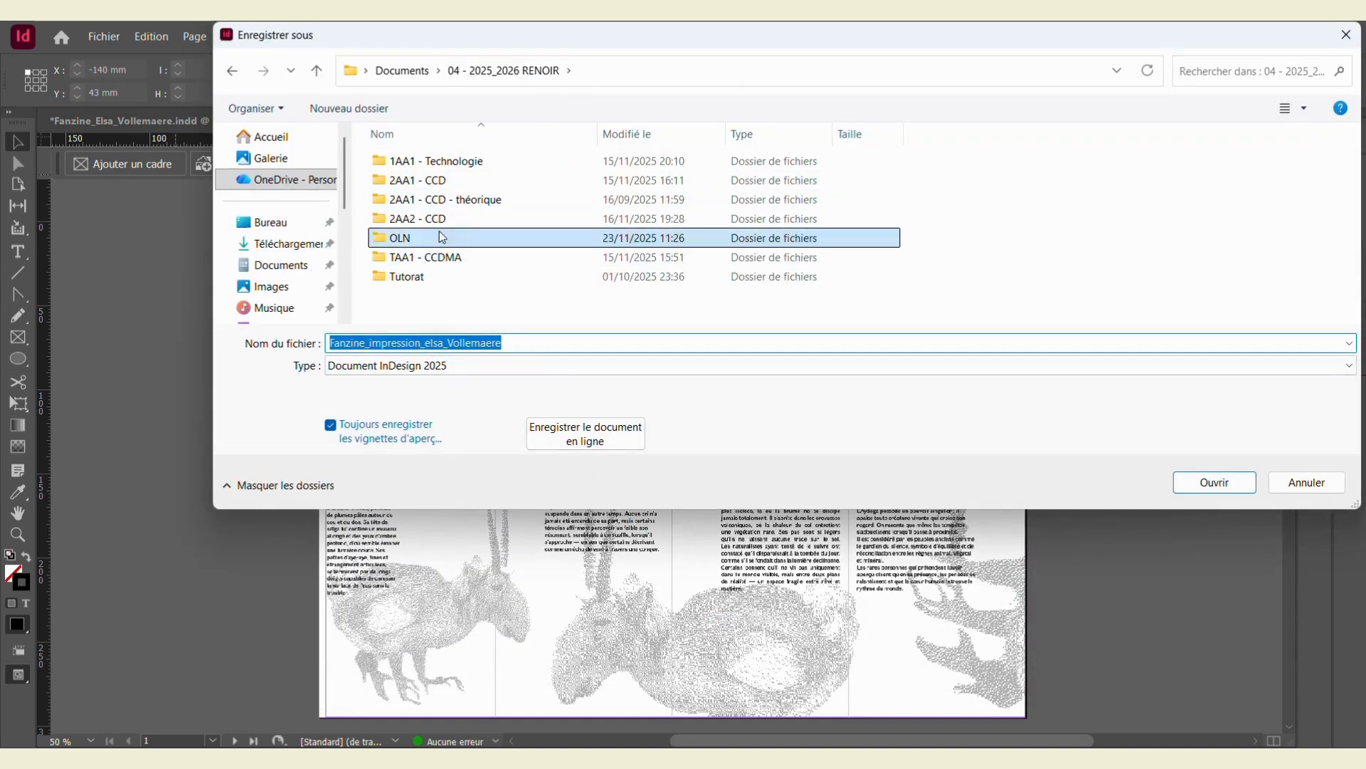
double_click(394, 236)
double_click(456, 180)
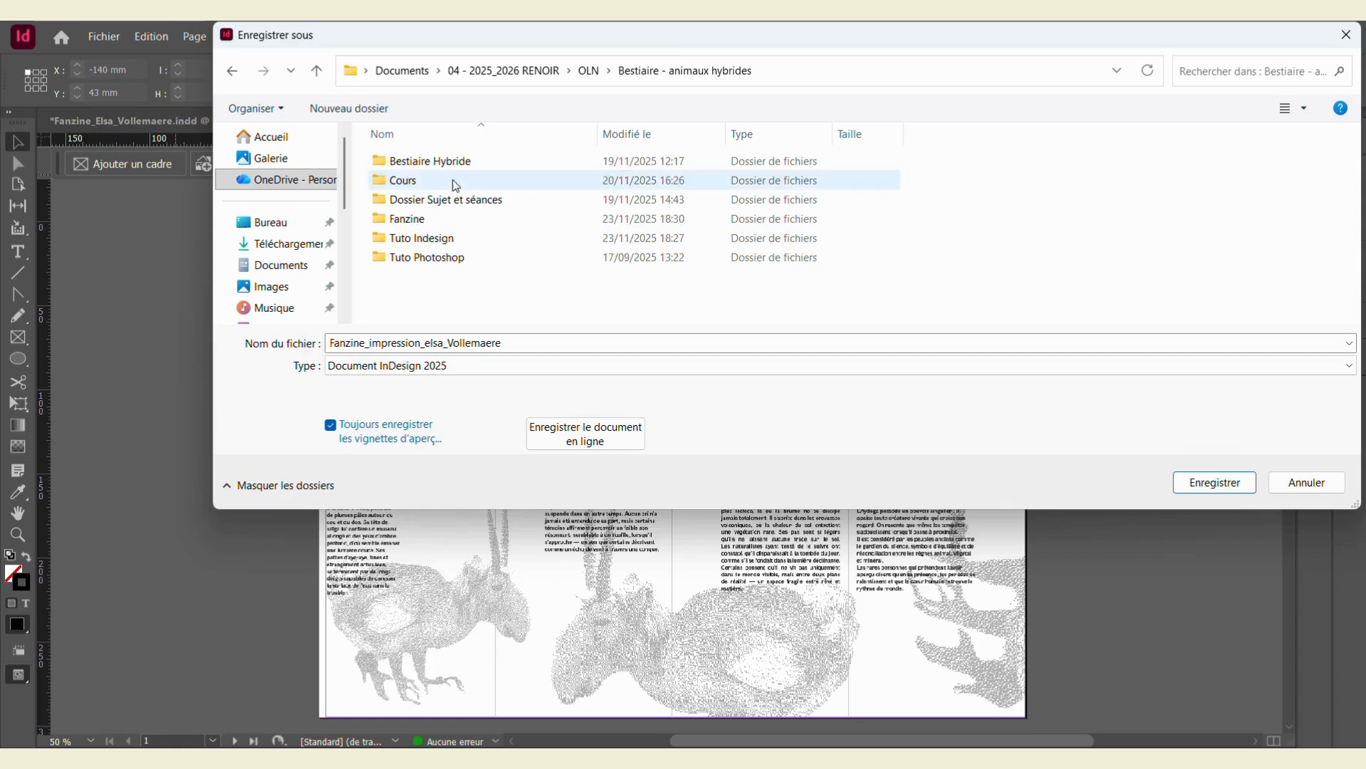
double_click(428, 219)
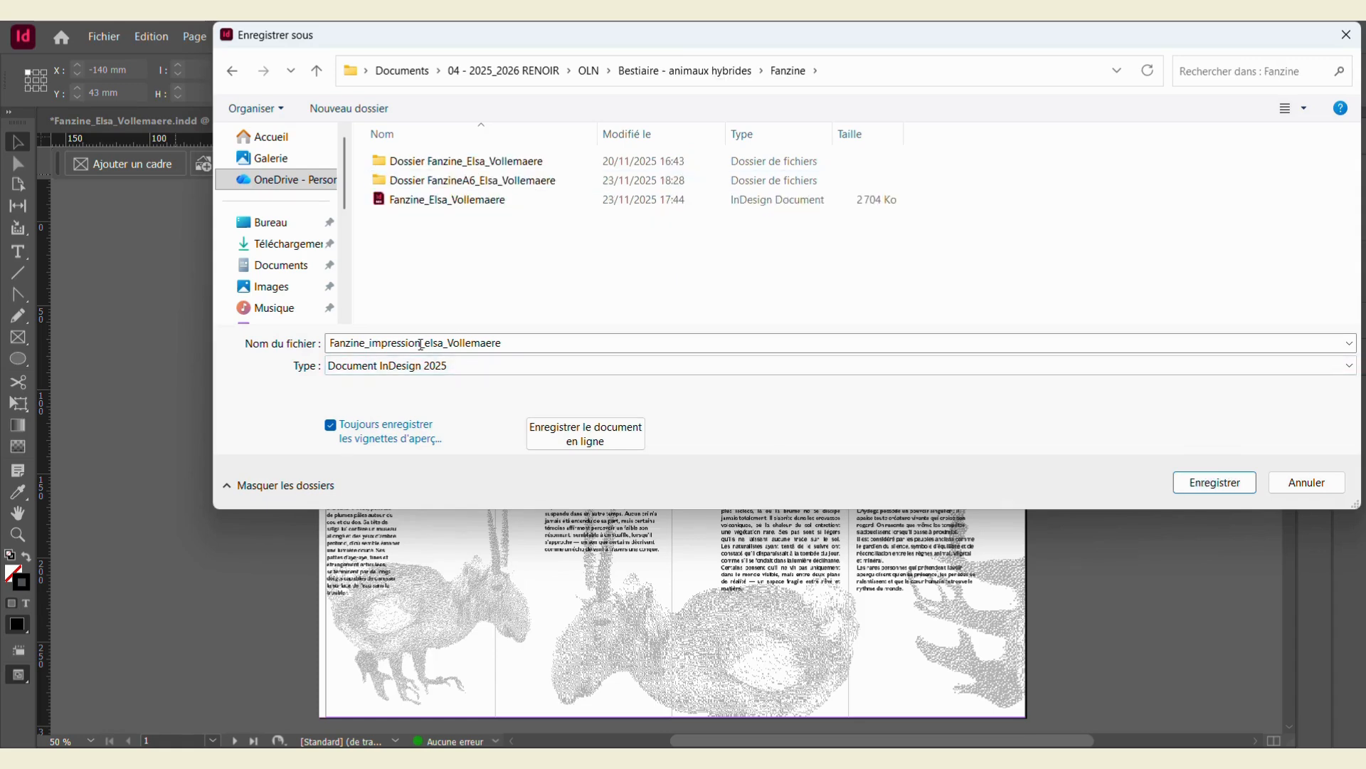
click(1215, 482)
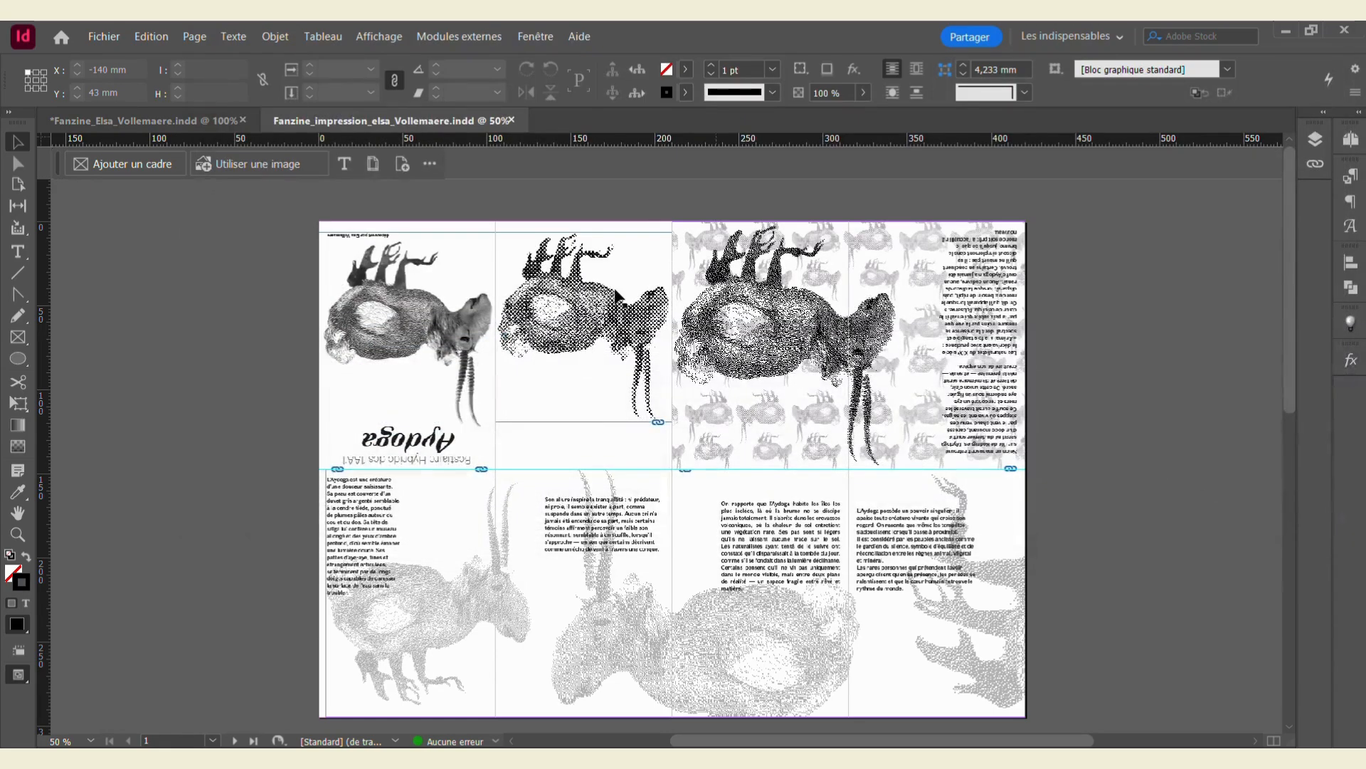
click(104, 38)
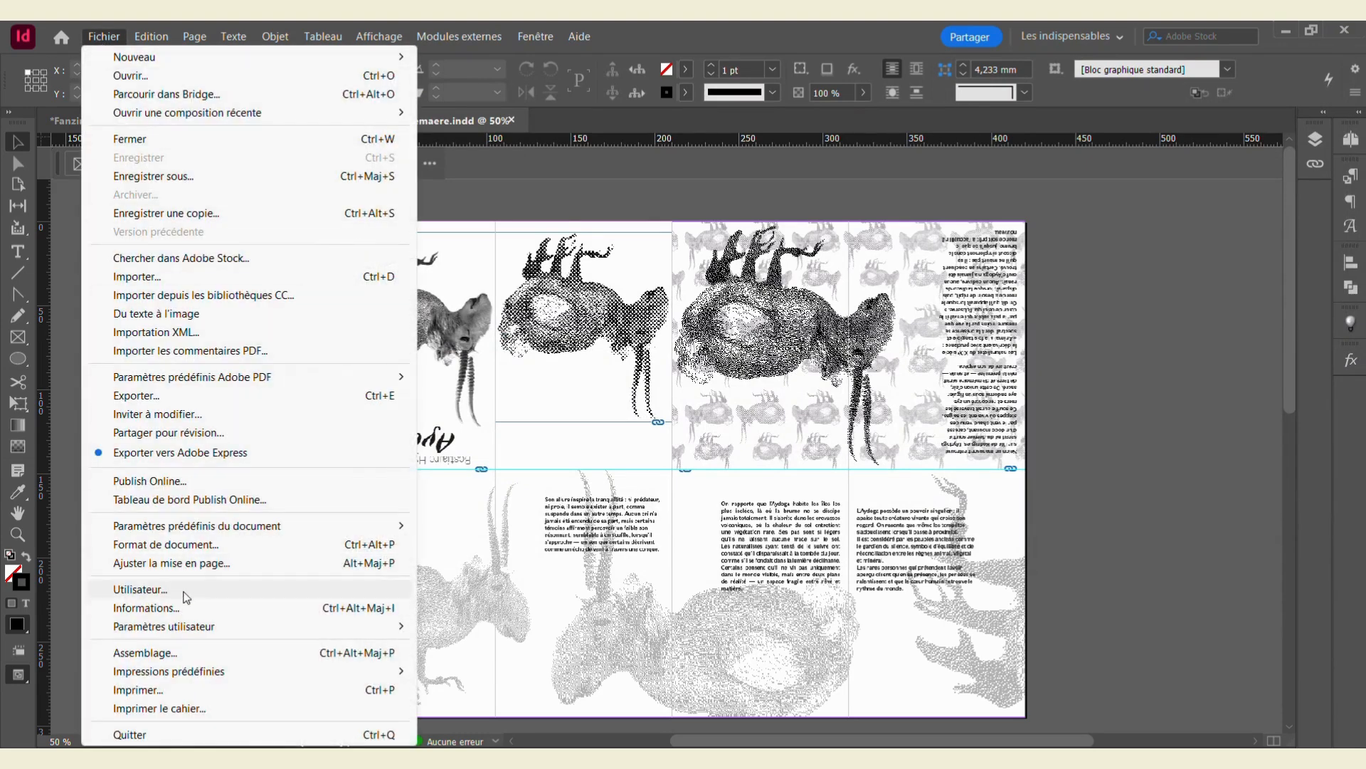
Step: Package the A3 document into a Fanzine_A3 folder with a PDF included, accepting the font licence warning
click(182, 651)
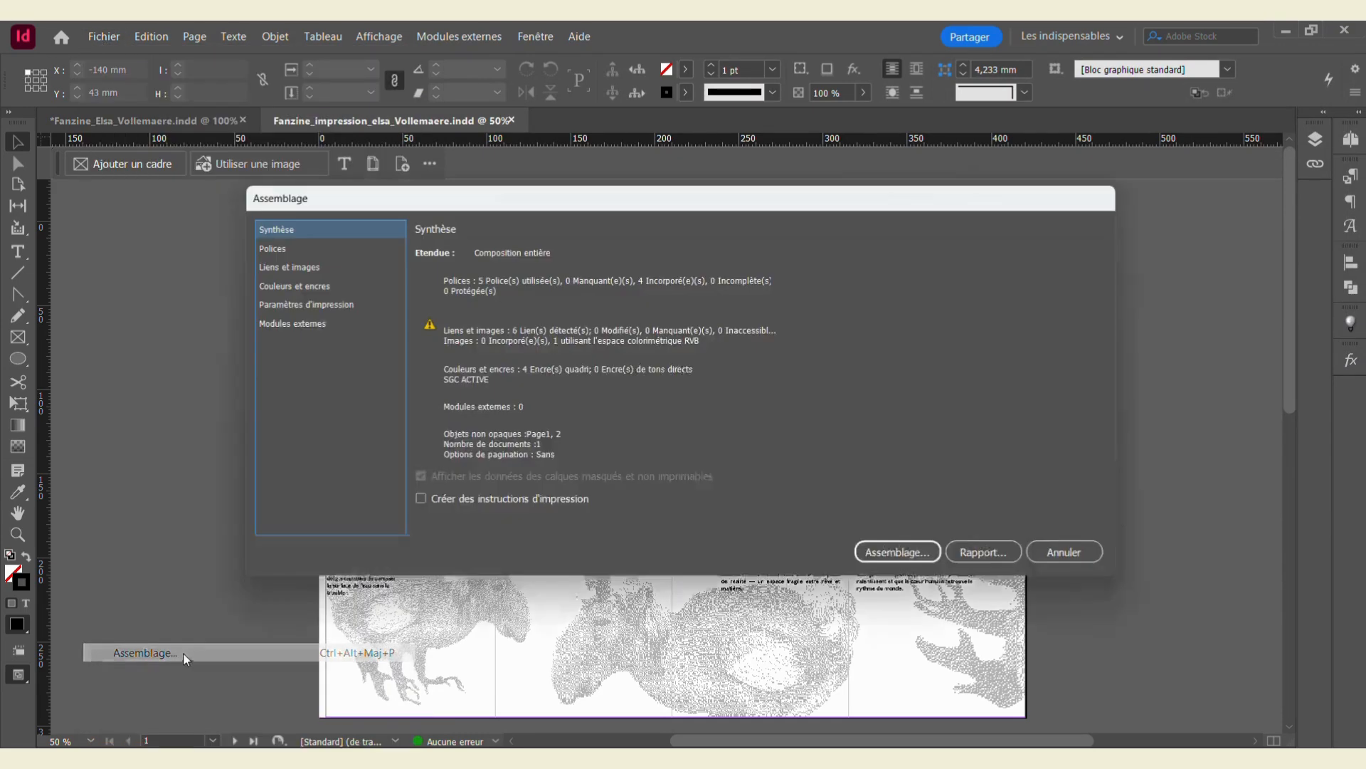
click(897, 551)
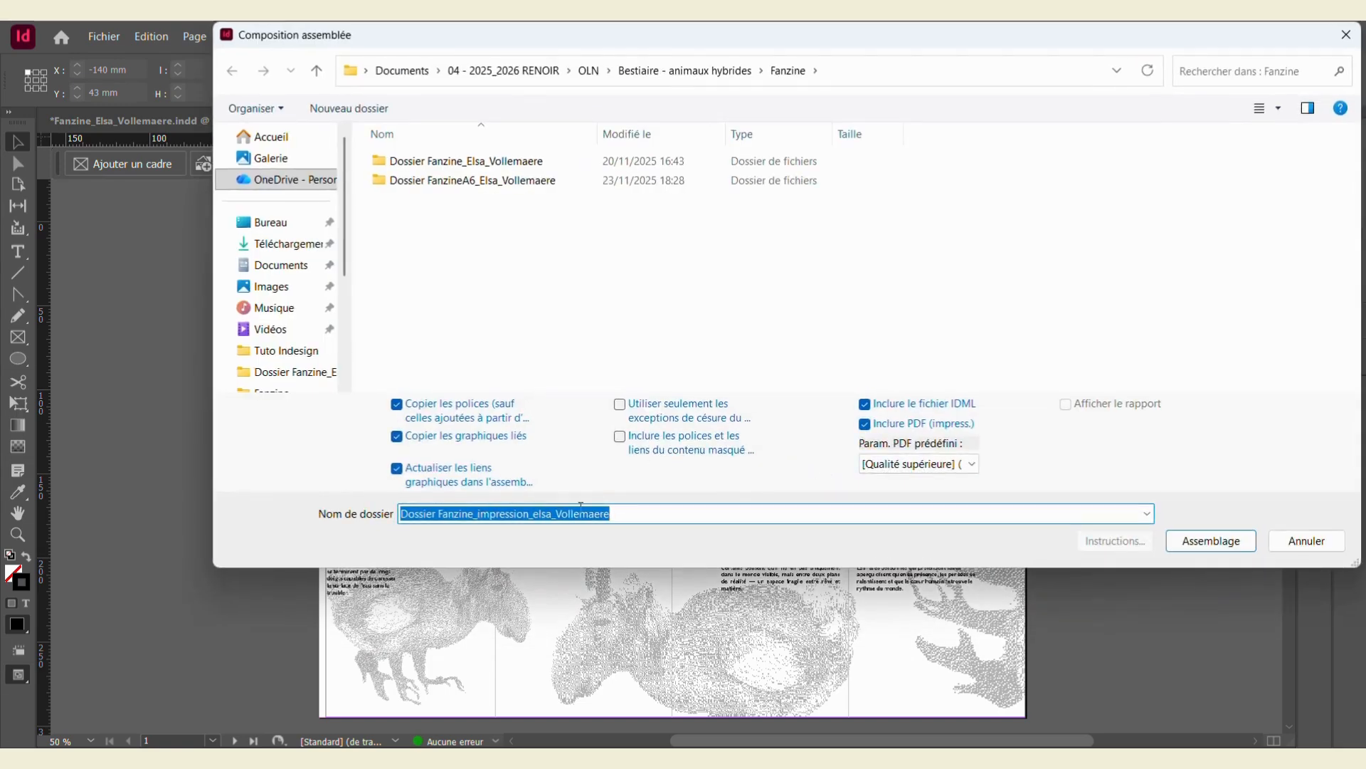
click(477, 514)
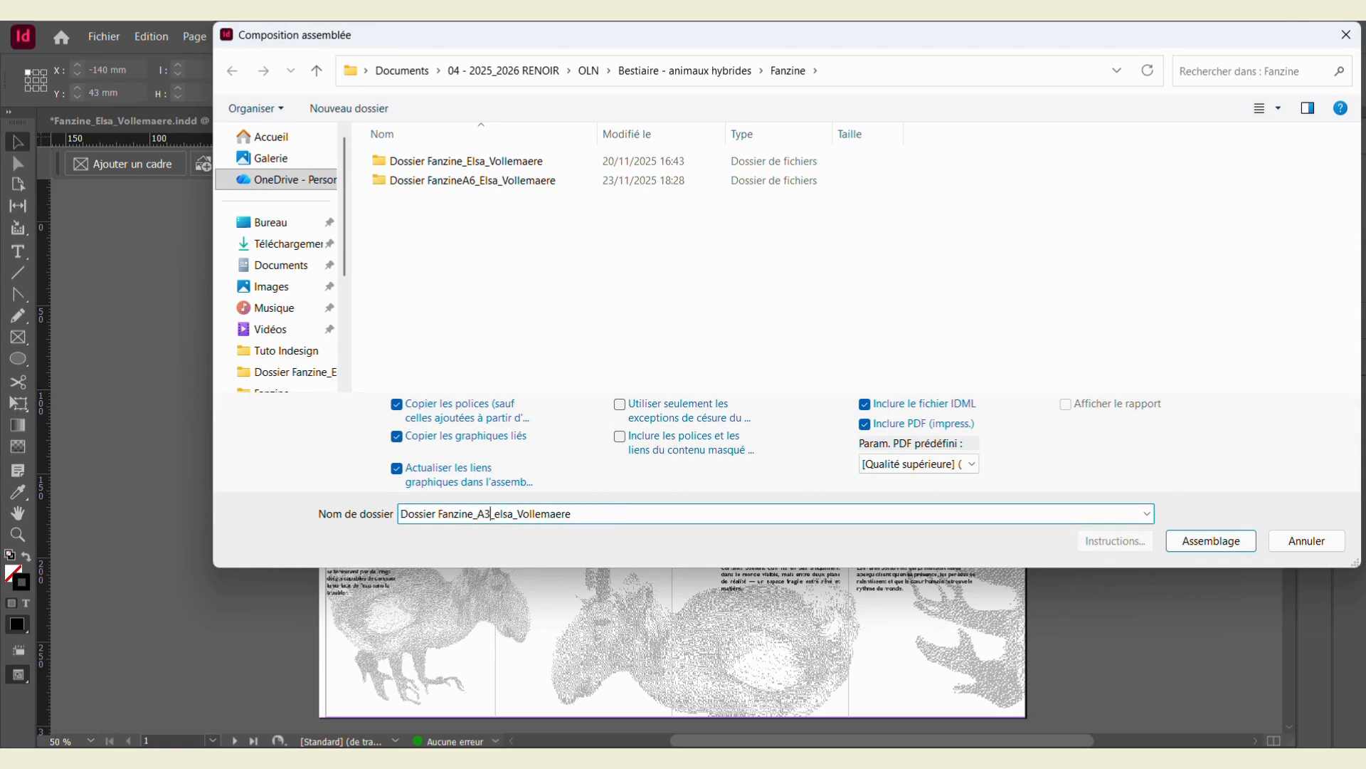
click(1205, 539)
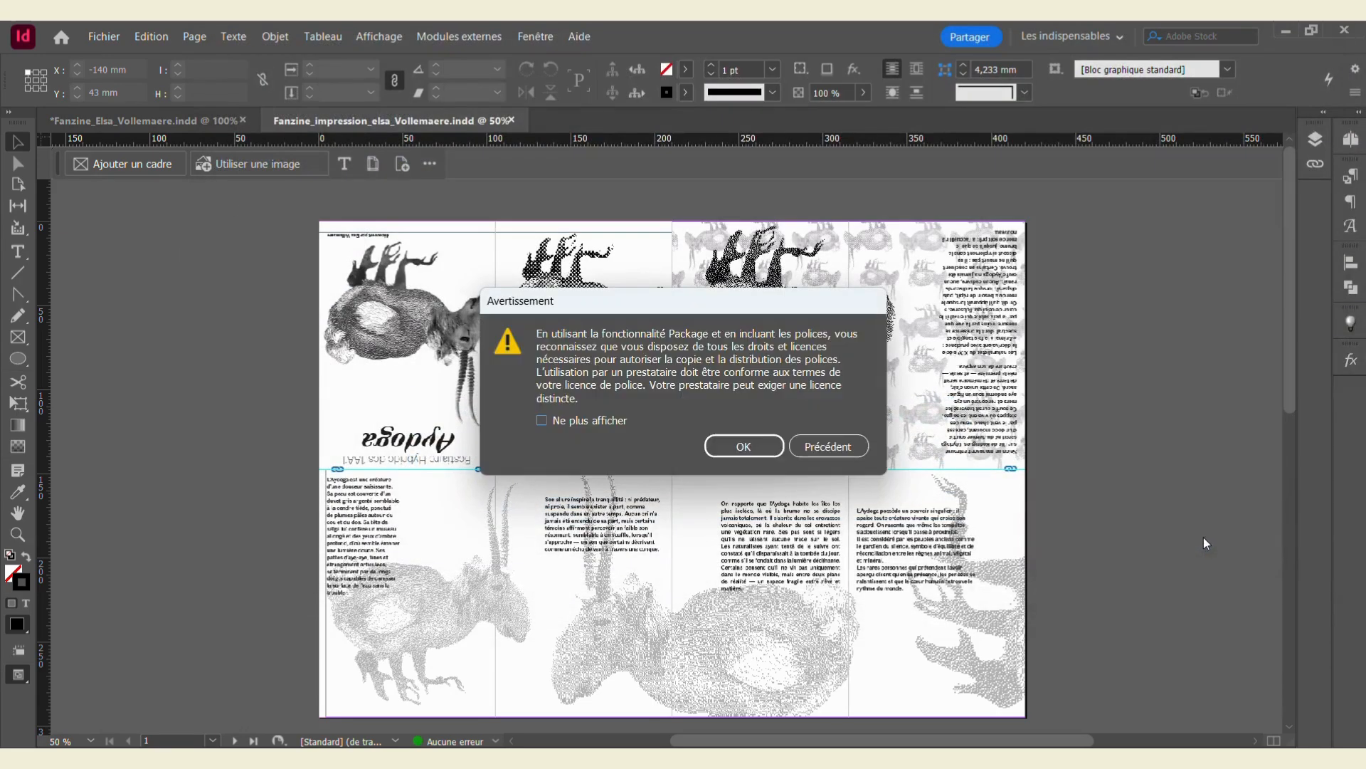
click(743, 446)
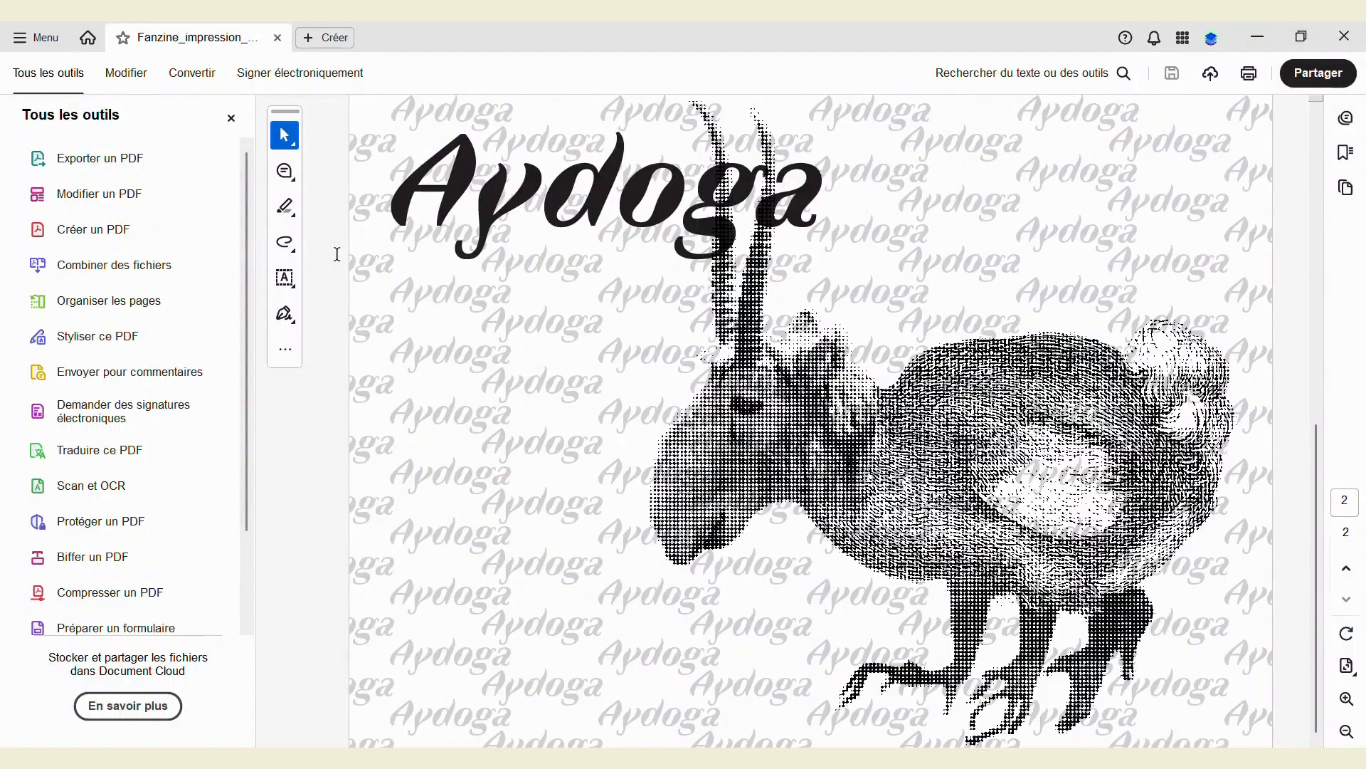
scroll(337, 254, up, 1)
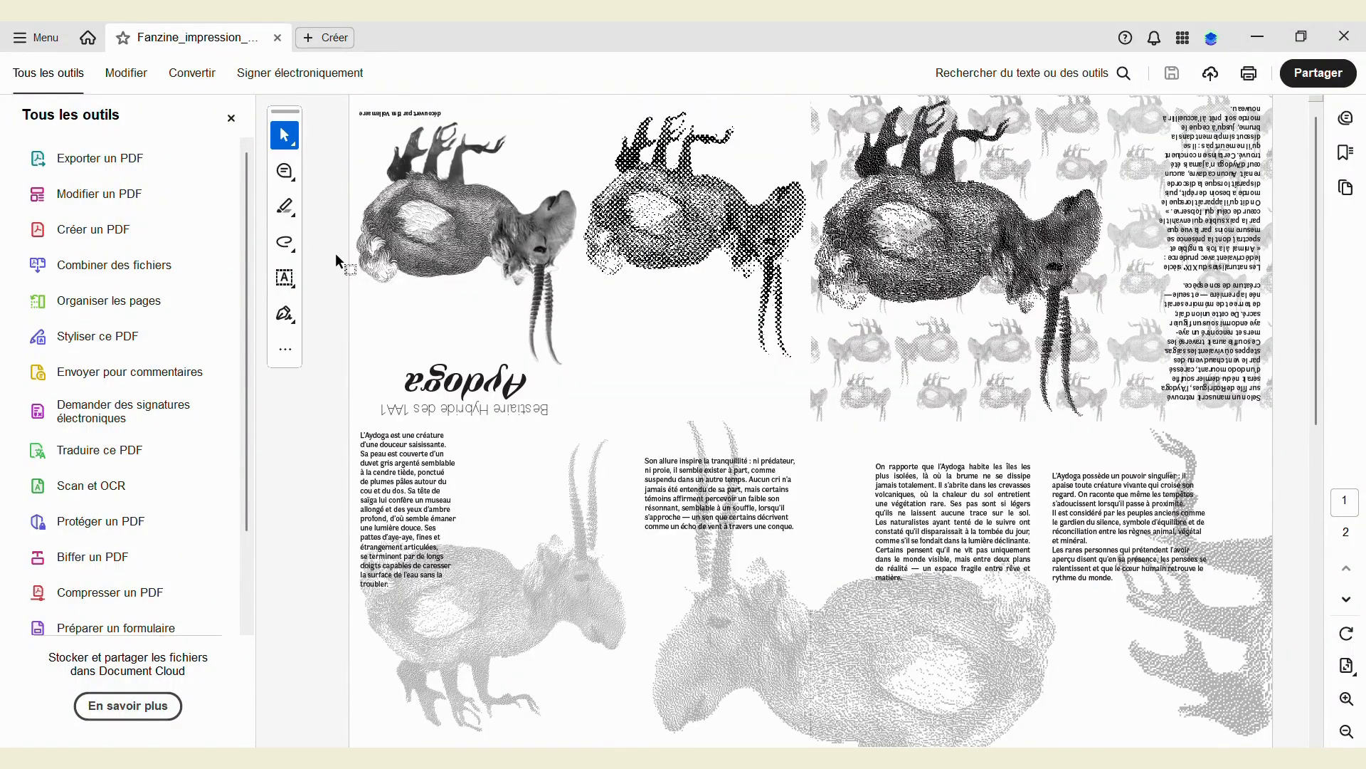